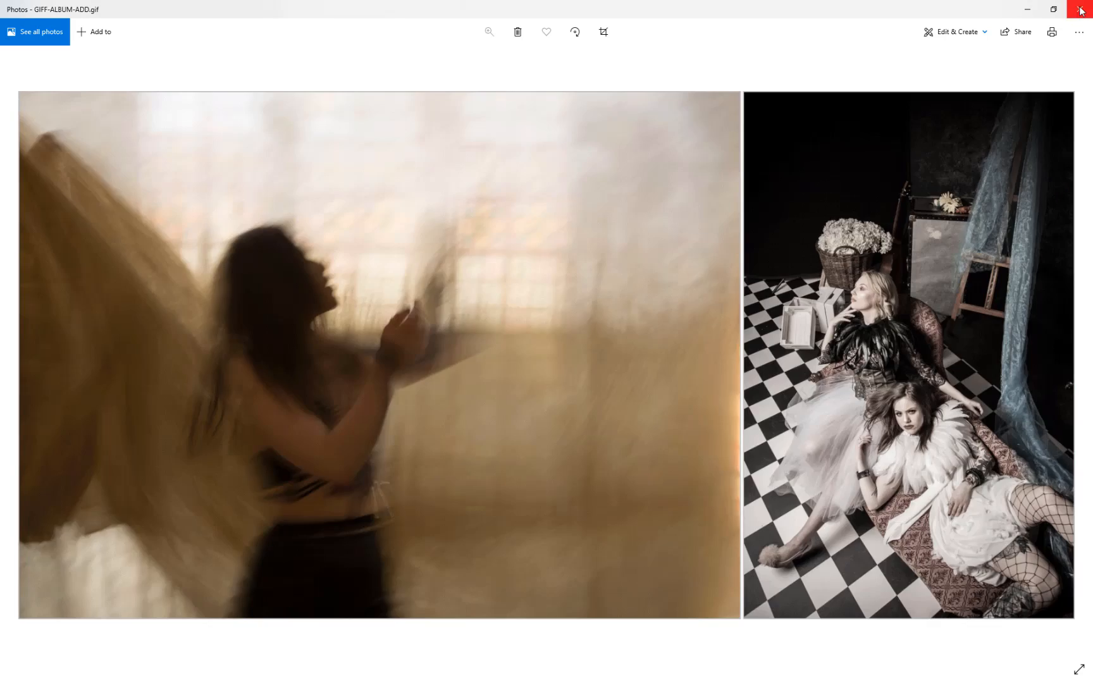
Step: Close the GIF preview and the GIFF ALBUM ADD.psd document without saving changes, with the Layers panel floating over the canvas
left_click(1081, 10)
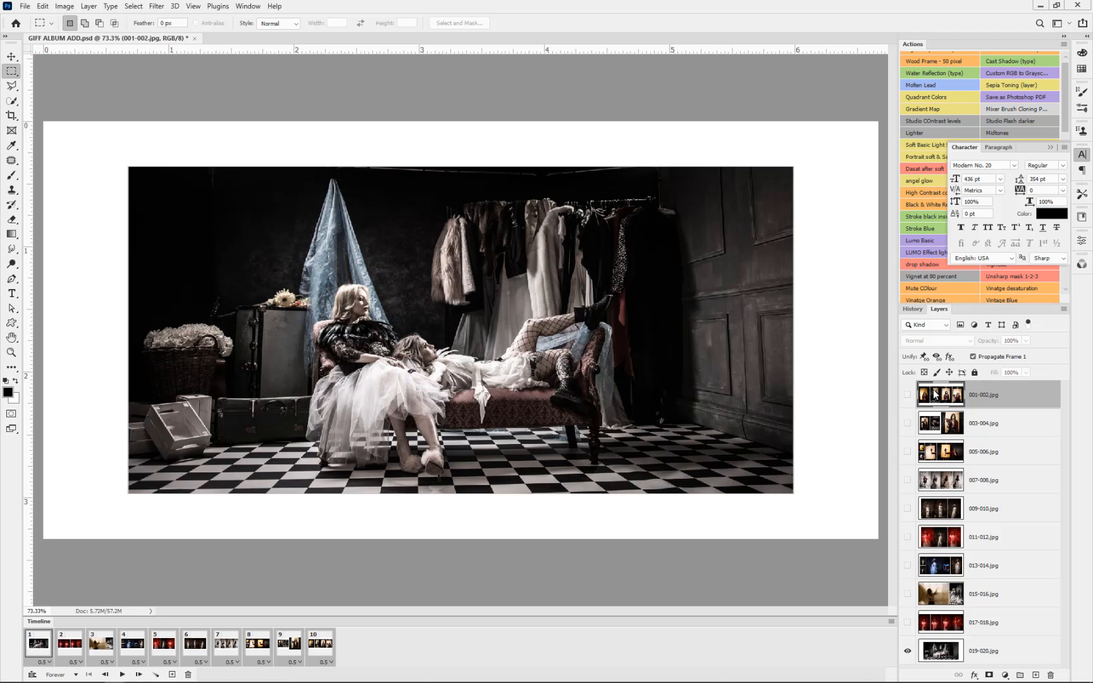
left_click_drag(939, 309, 726, 77)
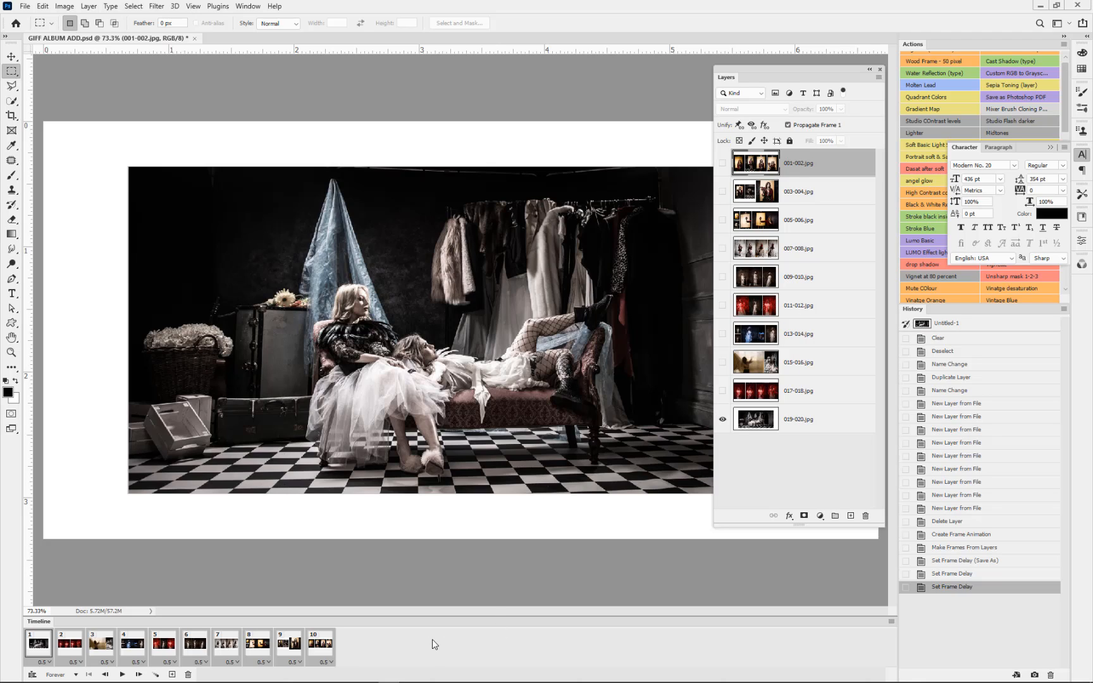
left_click(195, 38)
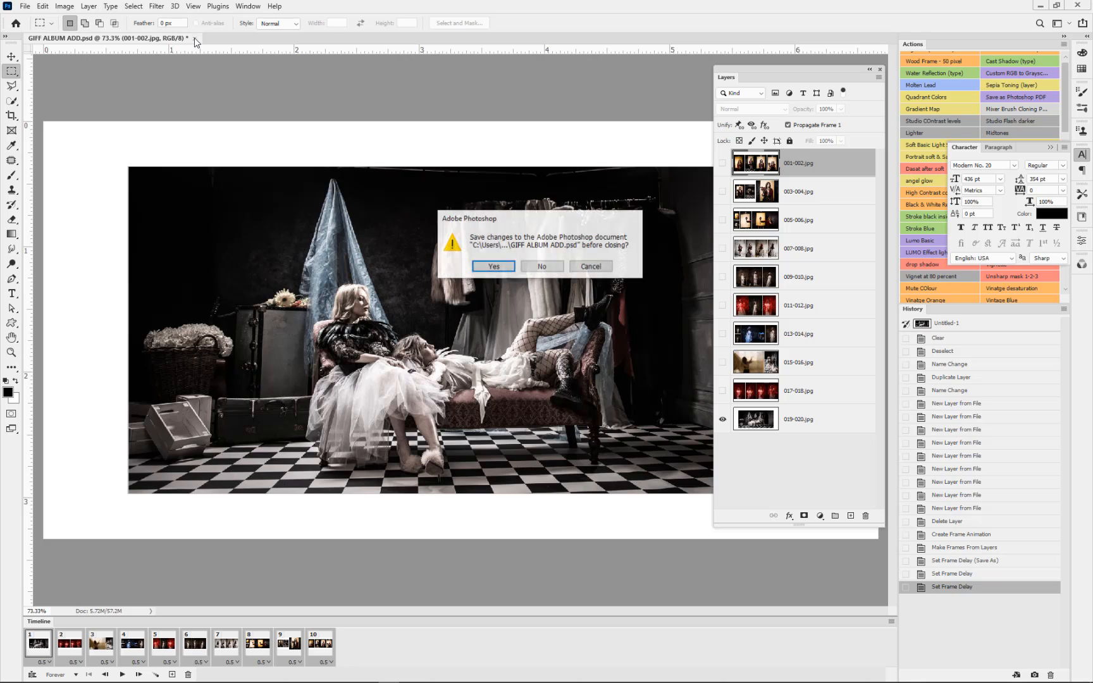
left_click(529, 269)
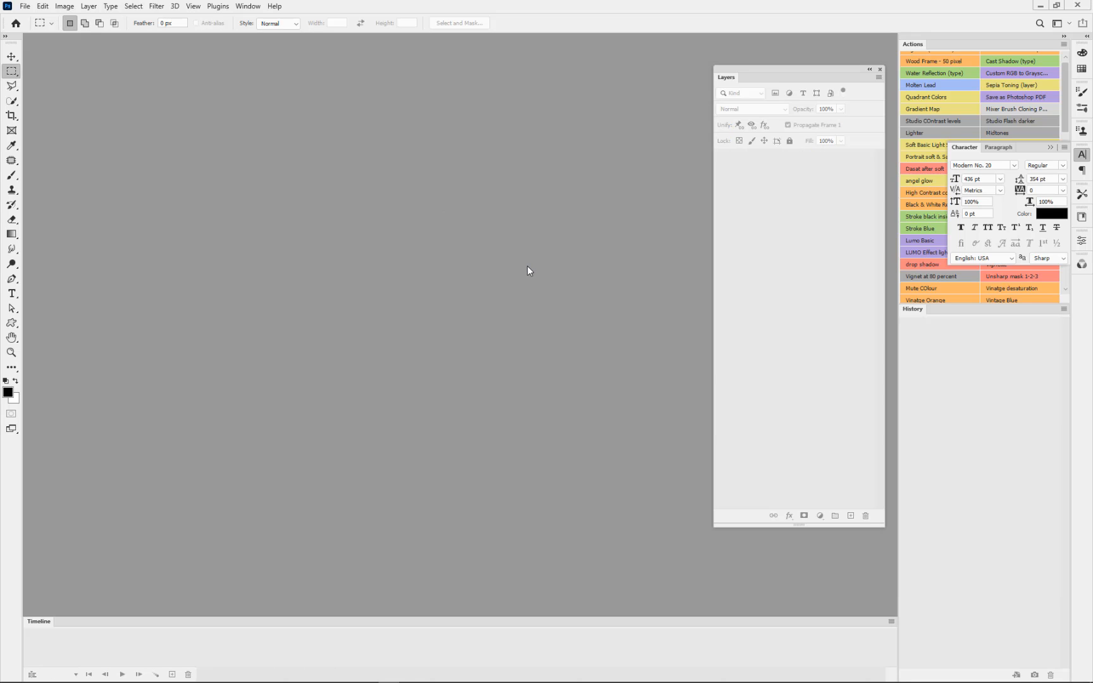
Step: Start Load Files into Stack and browse to the 0 Album Proof folder inside 2500 resize to
left_click(25, 7)
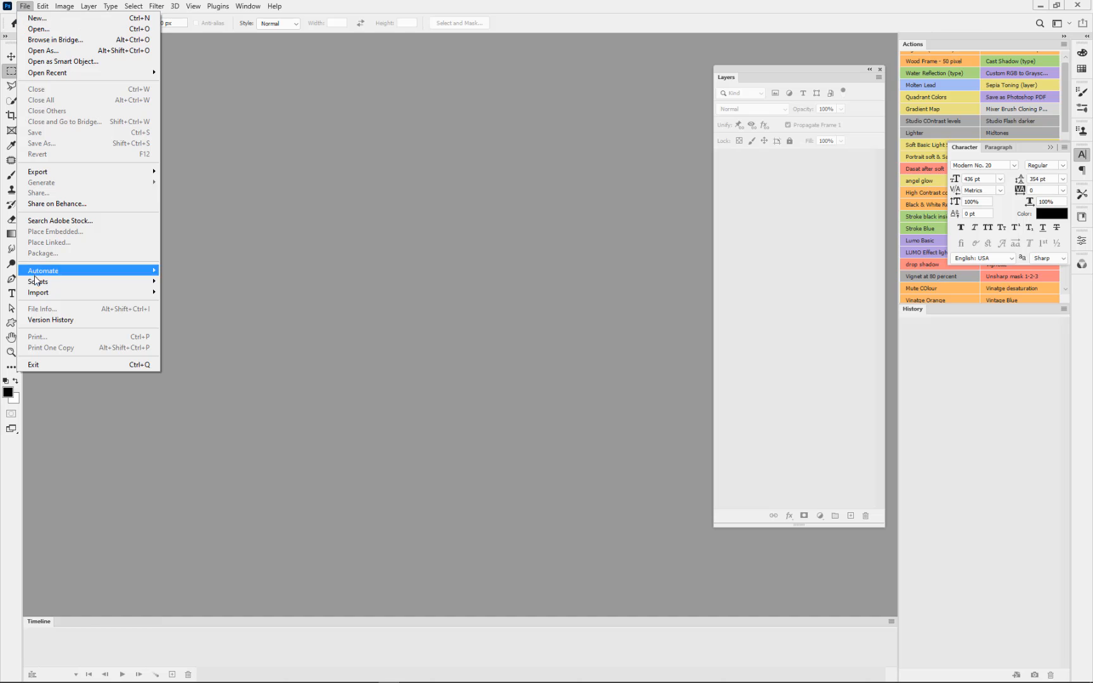
mouse_move(37, 281)
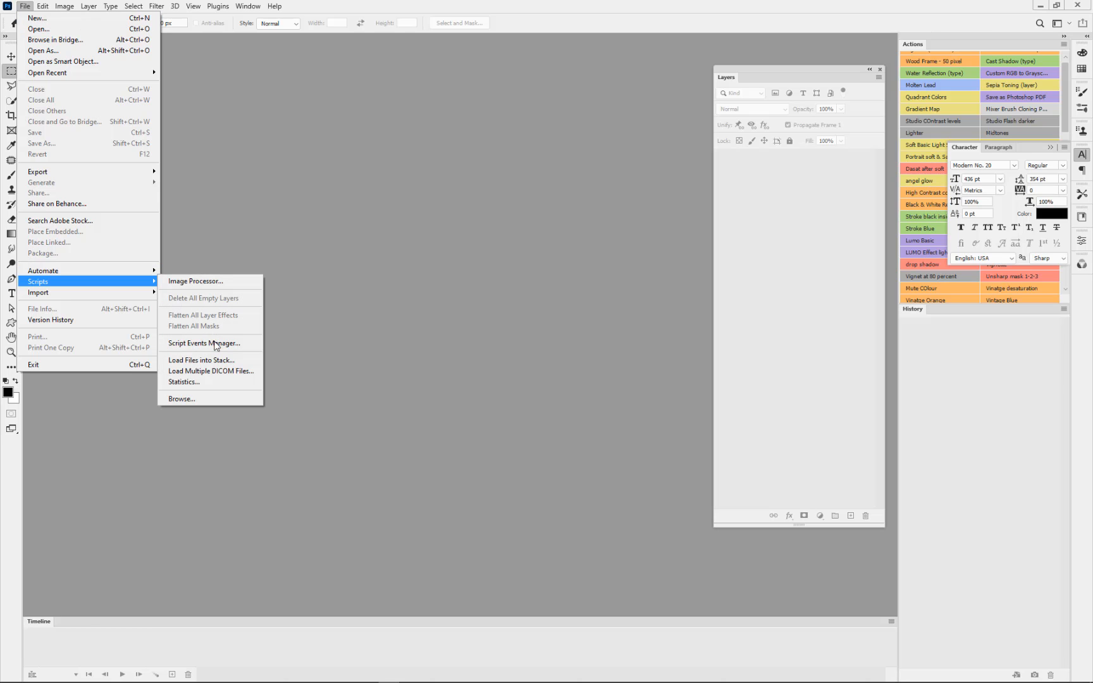
left_click(213, 361)
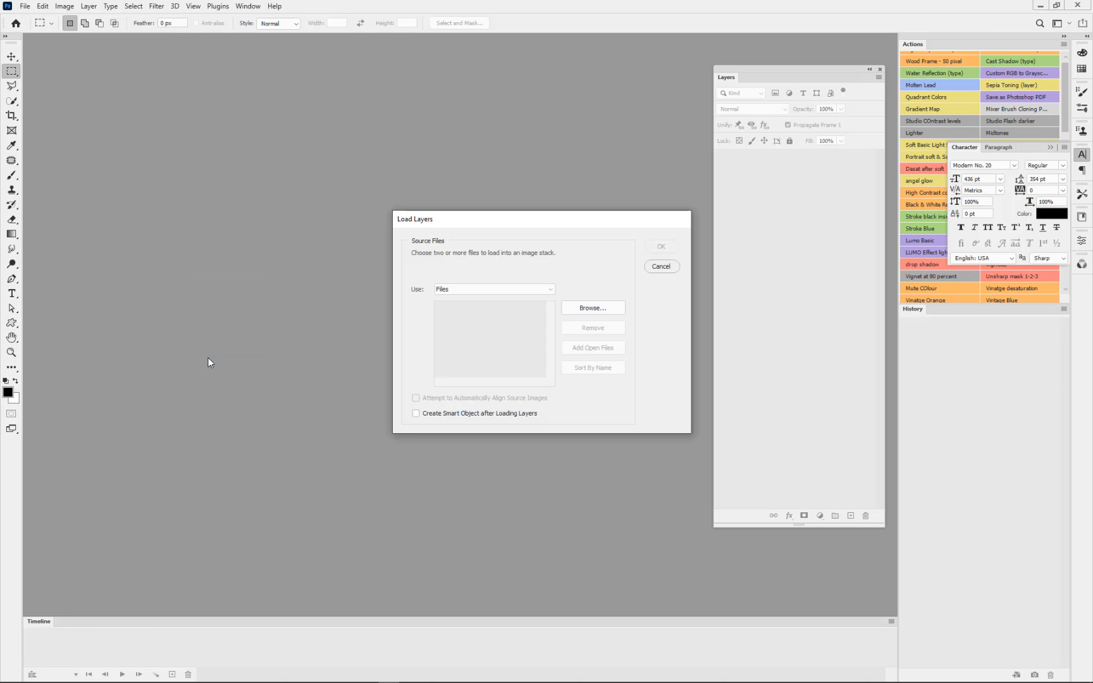
left_click(592, 308)
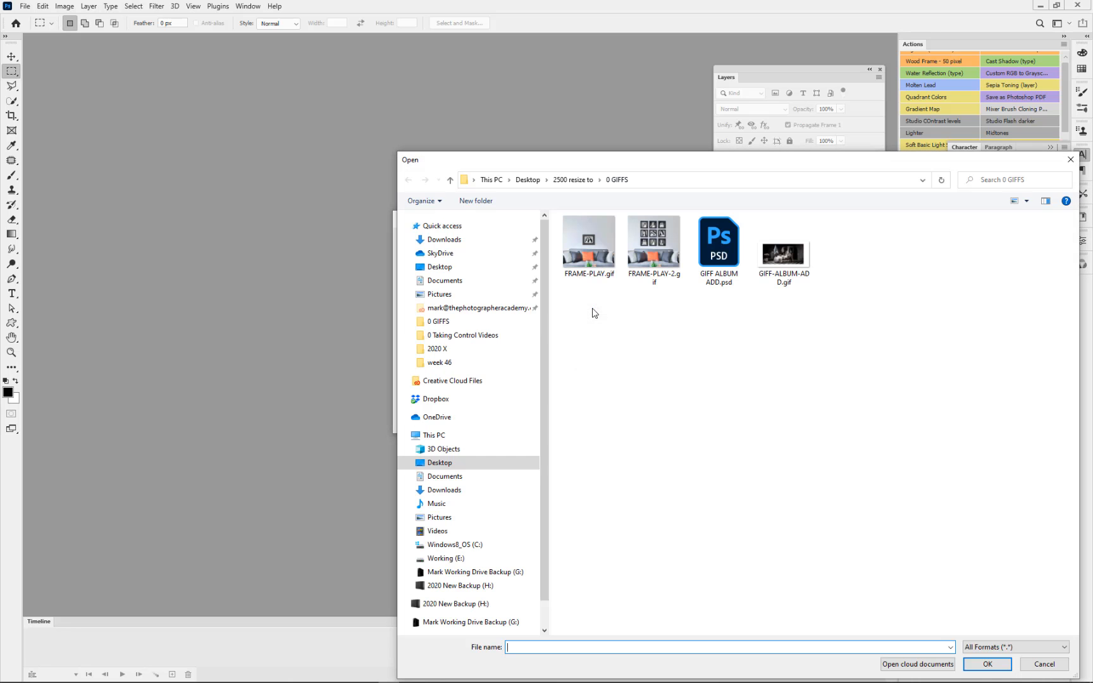
left_click(587, 179)
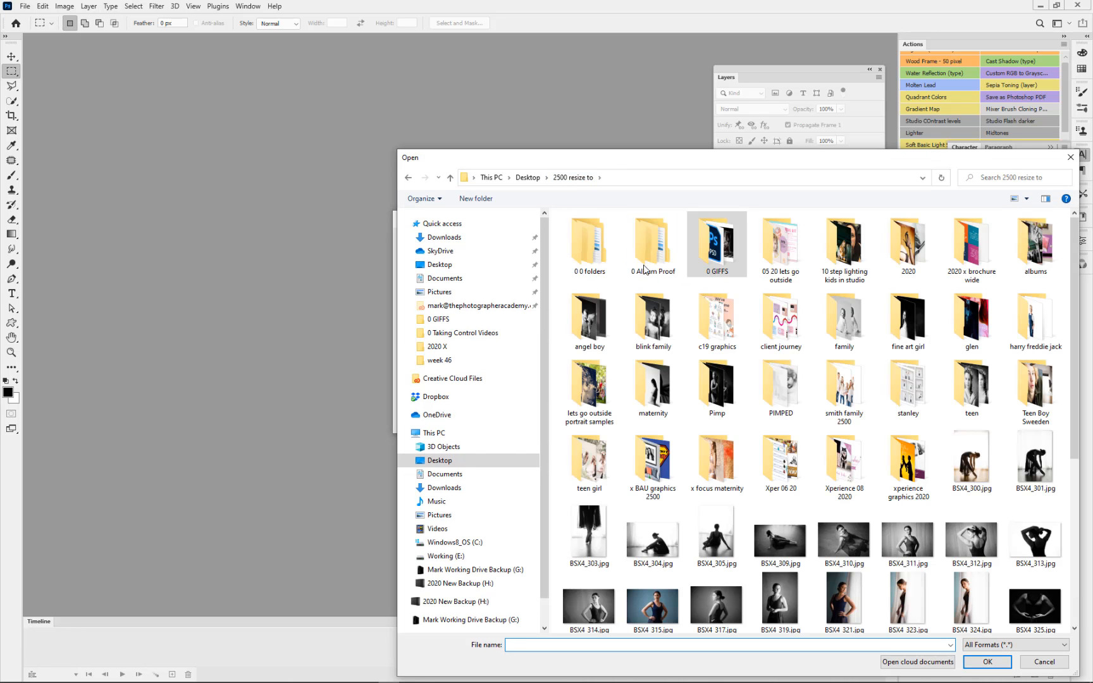
left_click(658, 251)
double_click(658, 252)
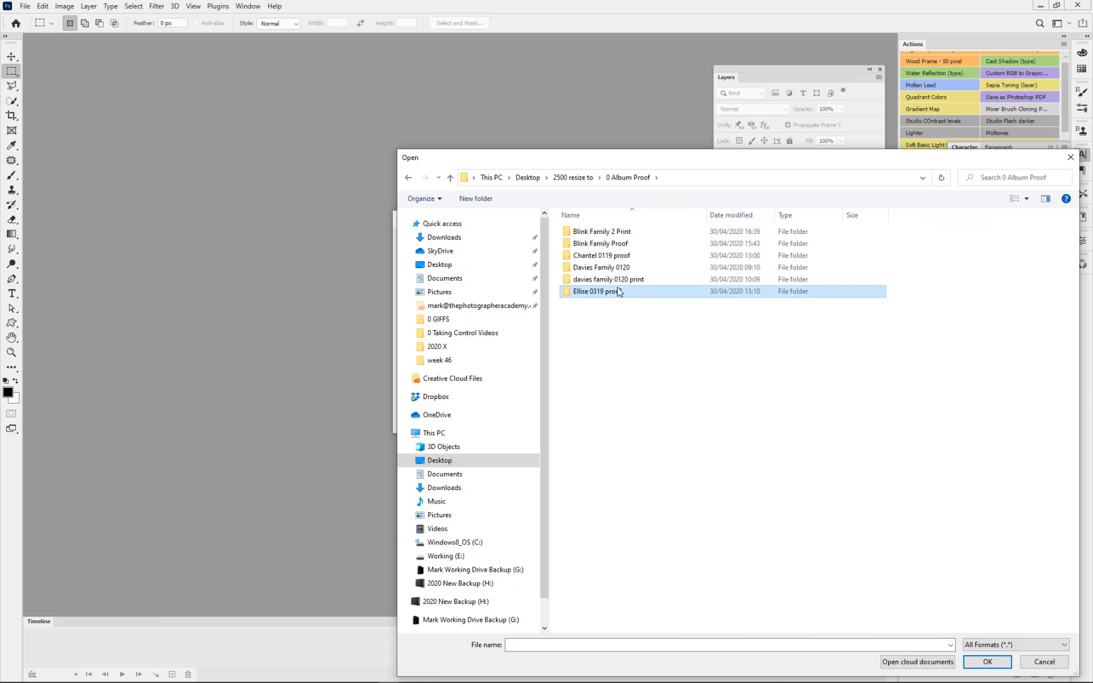
Step: Load the ten spreads 001-002.jpg through 019-020.jpg from the 0319 proof subfolder as layers, leaving out the two cover files
double_click(620, 292)
left_click(597, 261)
left_click(651, 321, "shift")
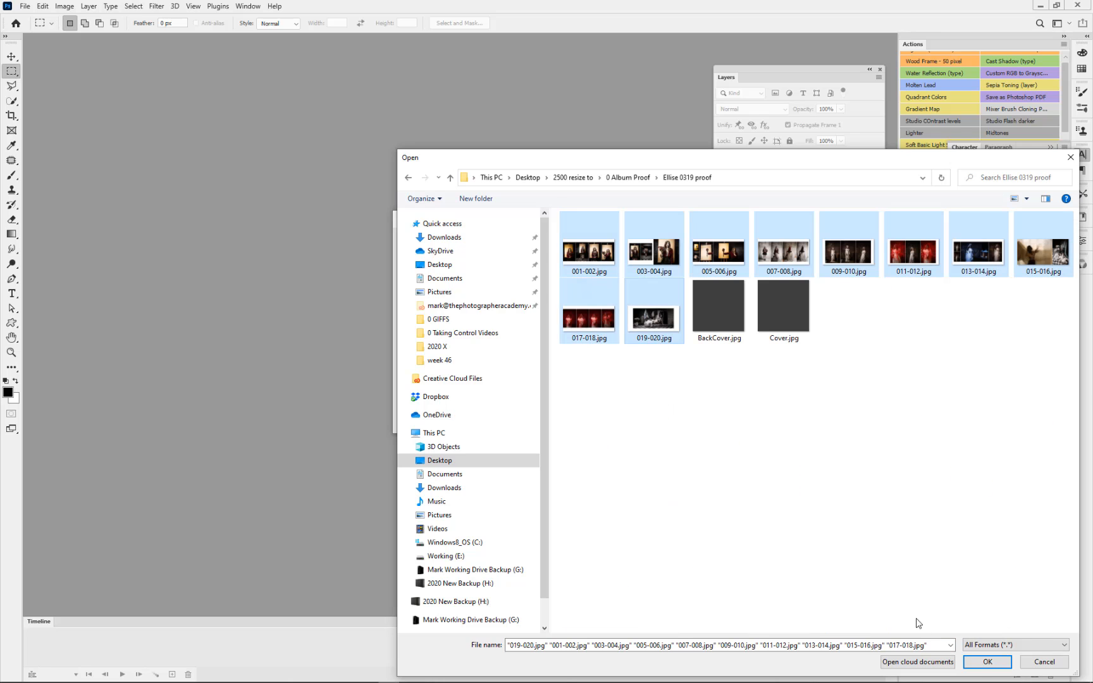
left_click(985, 662)
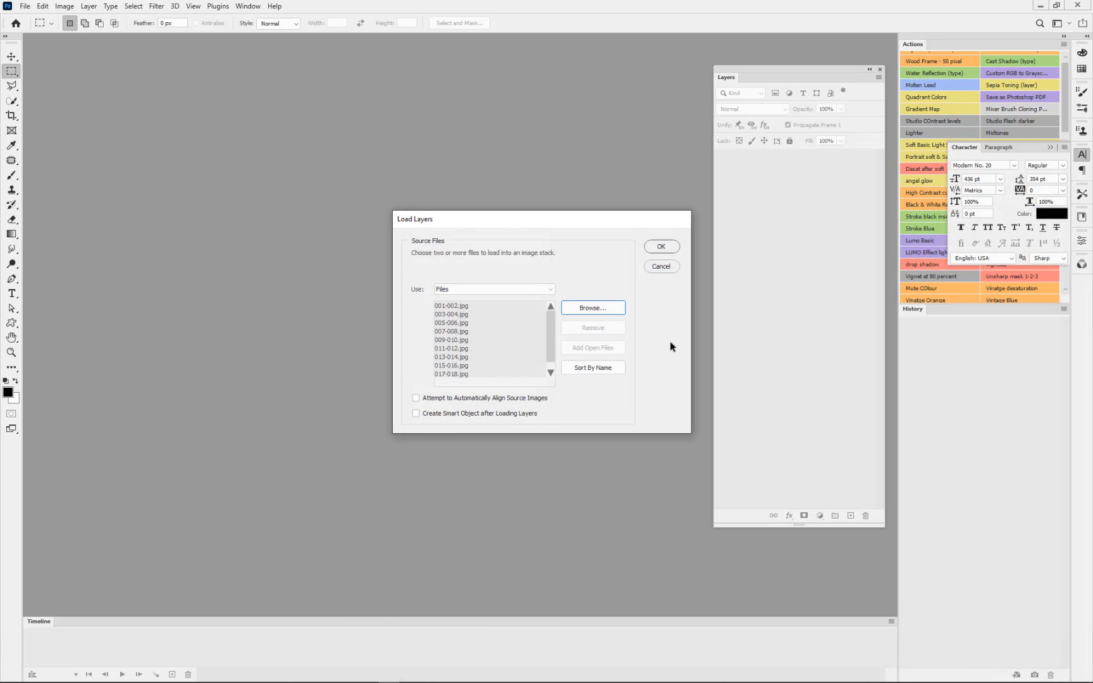
left_click(661, 246)
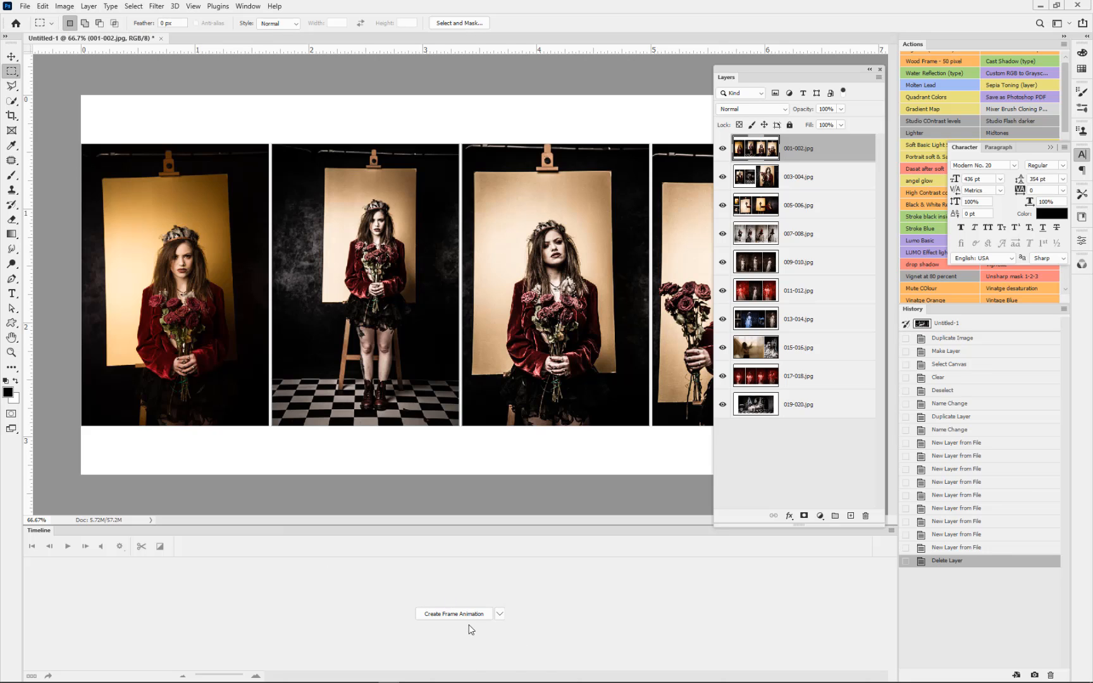
Step: Hide the Timeline panel and show it again
left_click(248, 6)
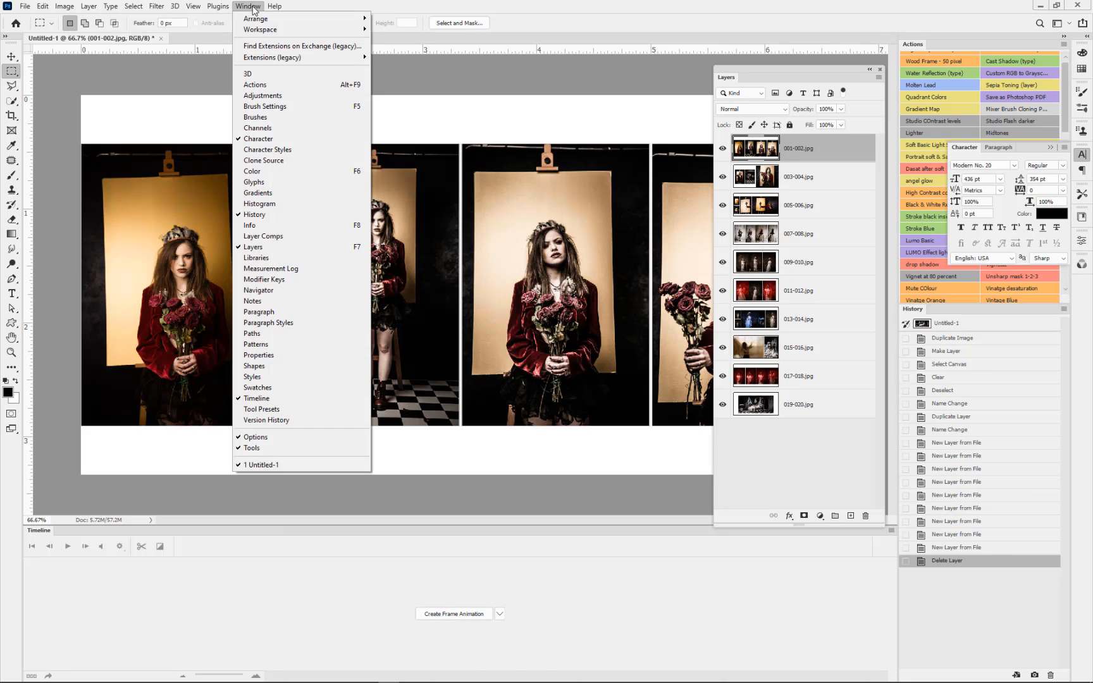
left_click(278, 405)
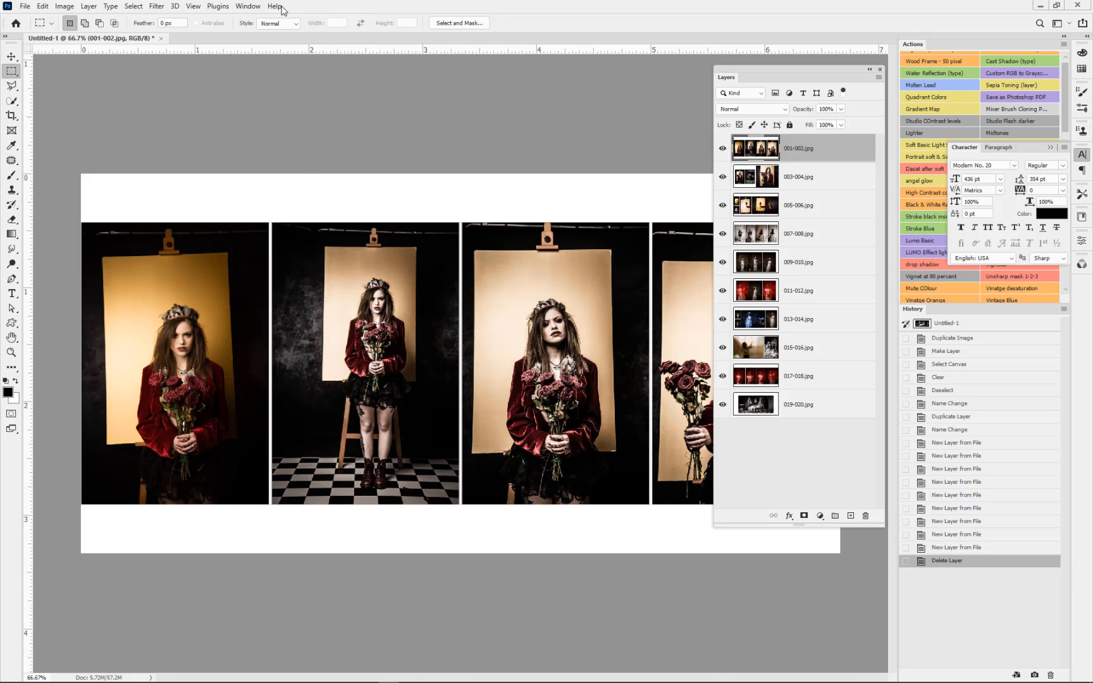
left_click(247, 6)
left_click(282, 399)
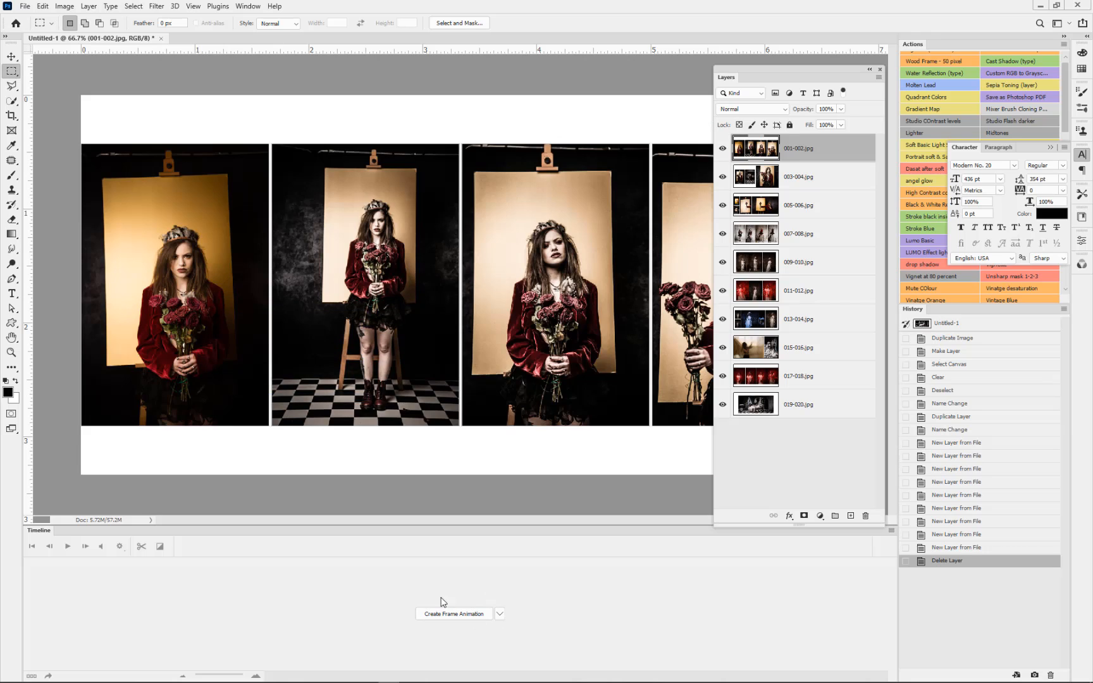
Step: Create a frame animation in the timeline and make its frames from the layers
left_click(500, 615)
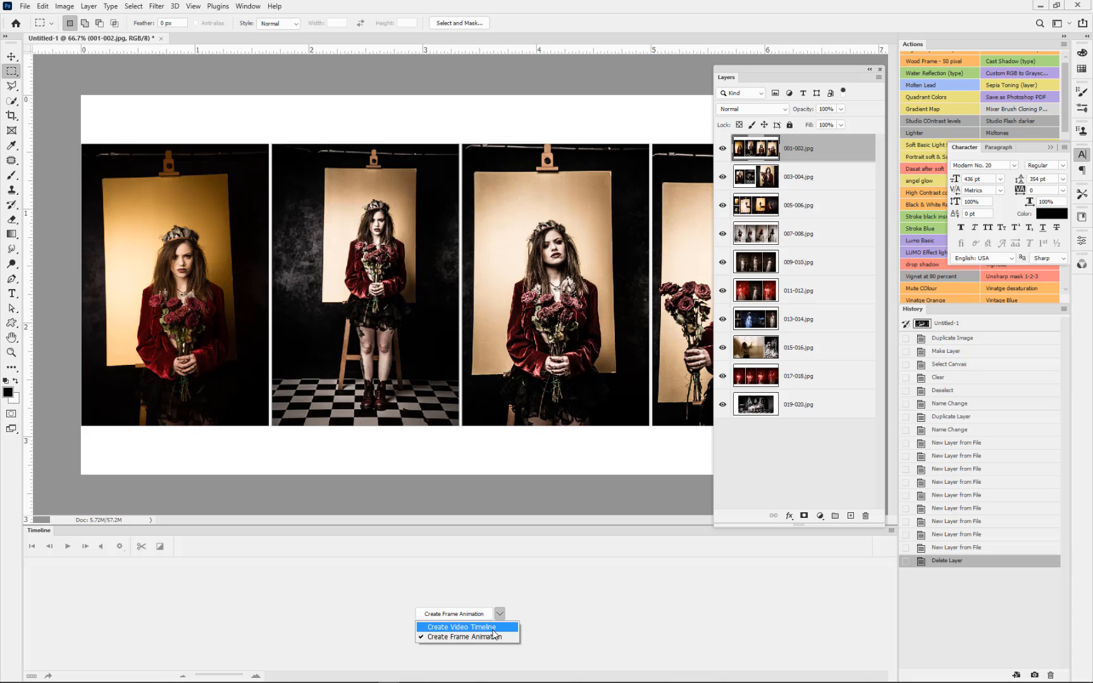
left_click(459, 636)
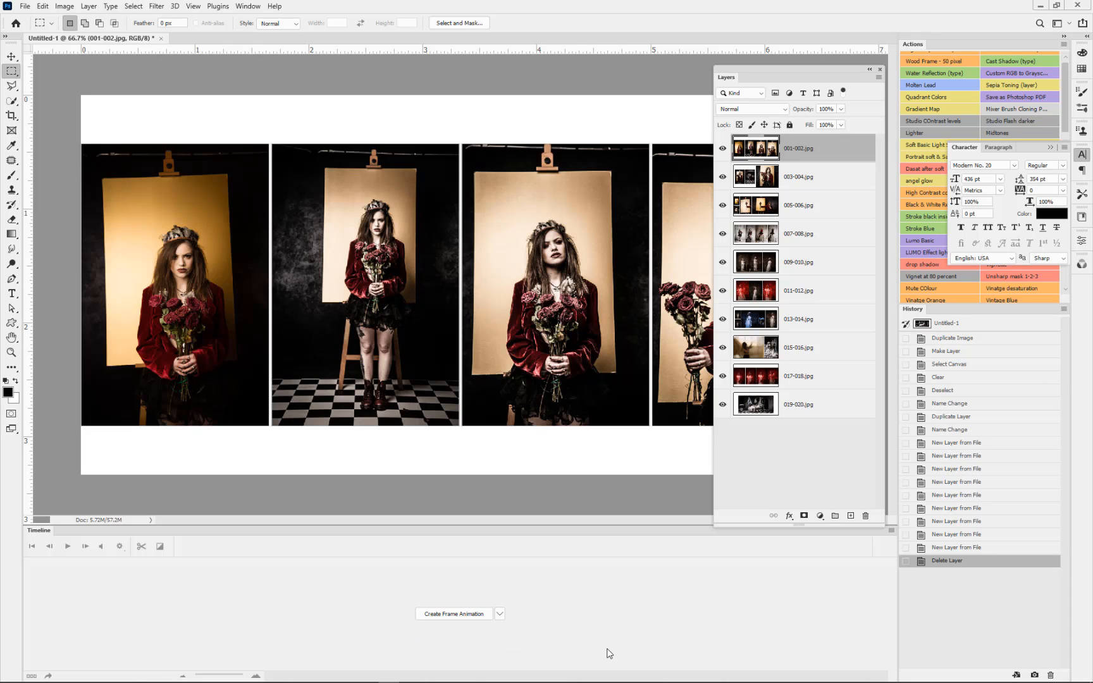
left_click(452, 613)
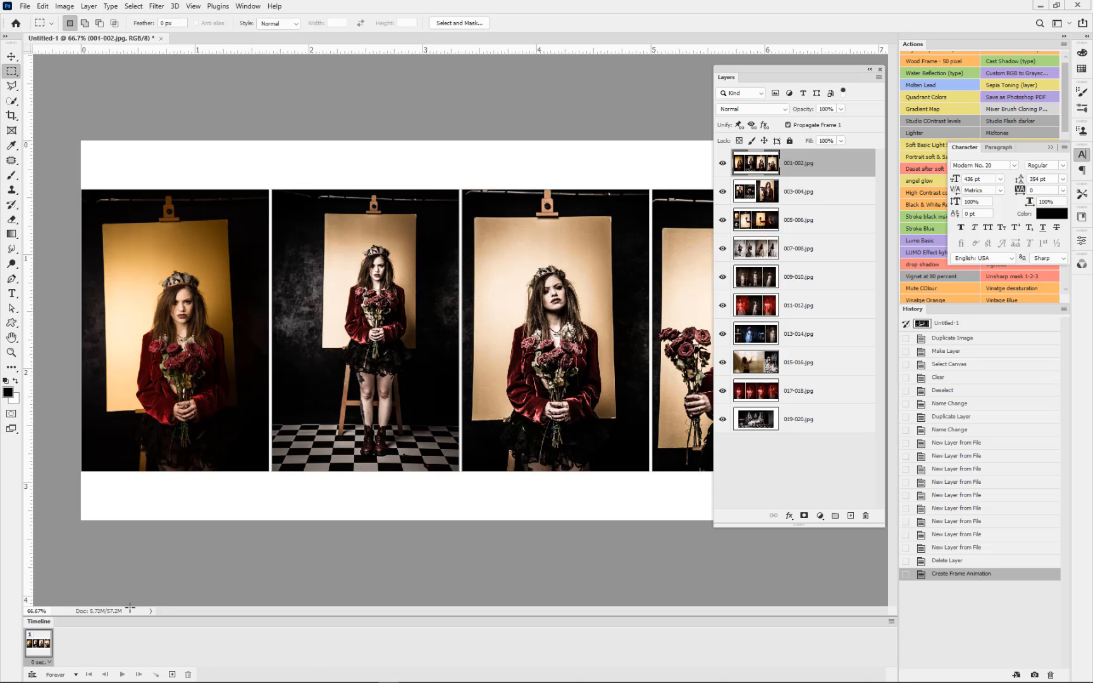
left_click(891, 622)
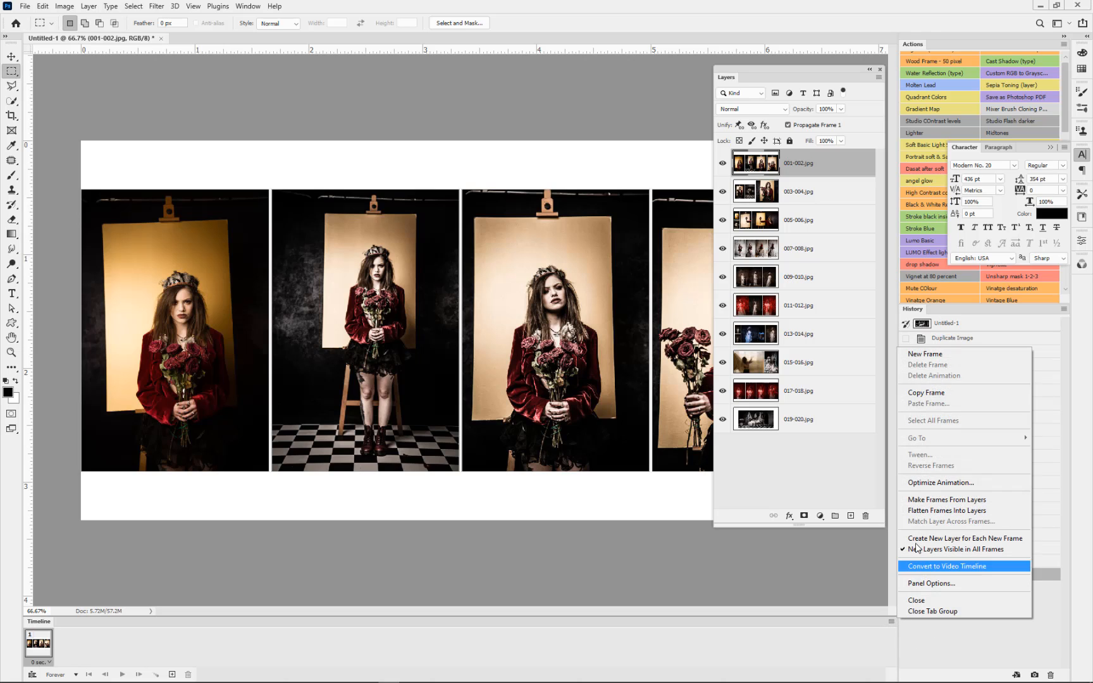
left_click(919, 502)
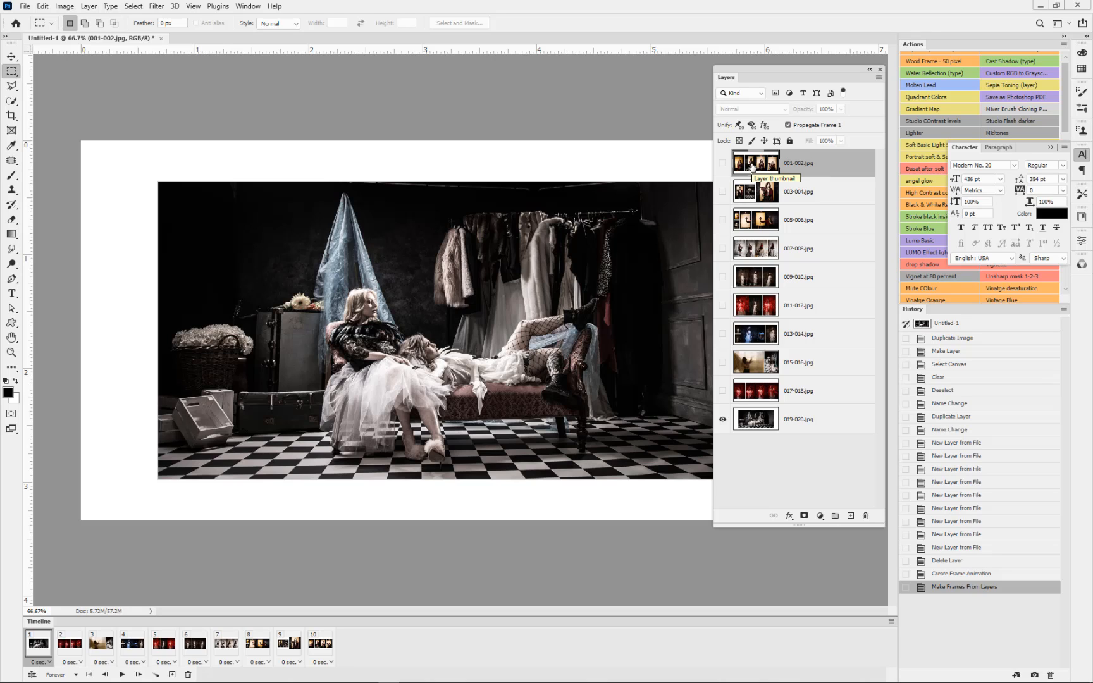
Step: Set the delay of all ten frames to 0.5 seconds, playing the animation before and after the change
left_click(122, 674)
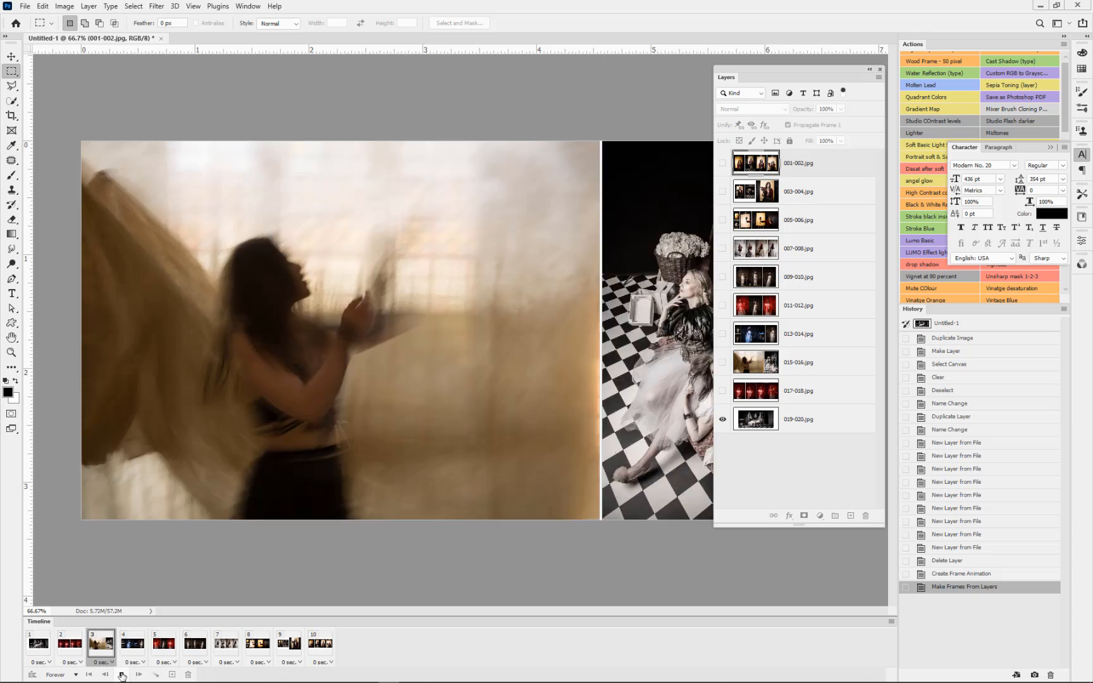
left_click(56, 652)
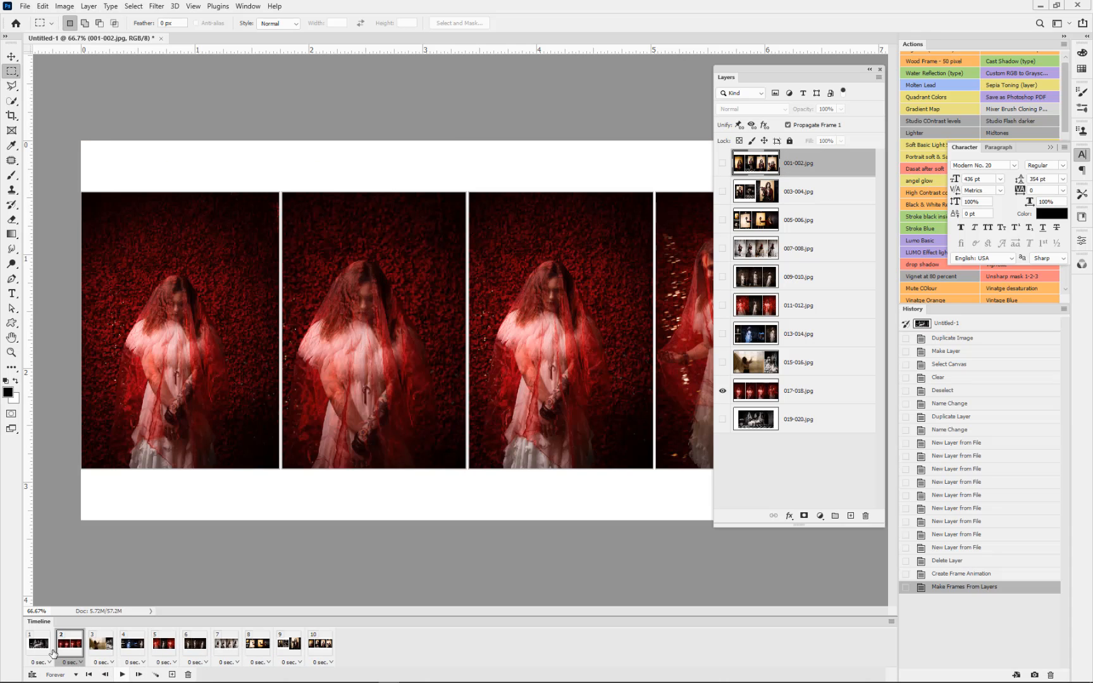
left_click(41, 649)
left_click(313, 654, "shift")
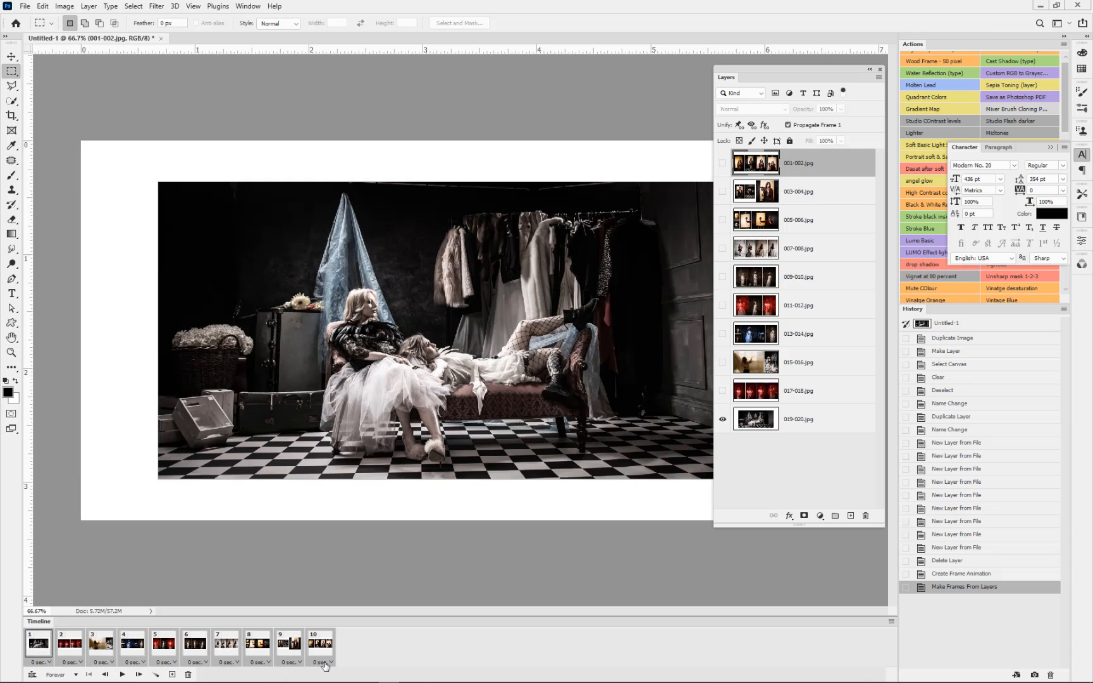
left_click(327, 662)
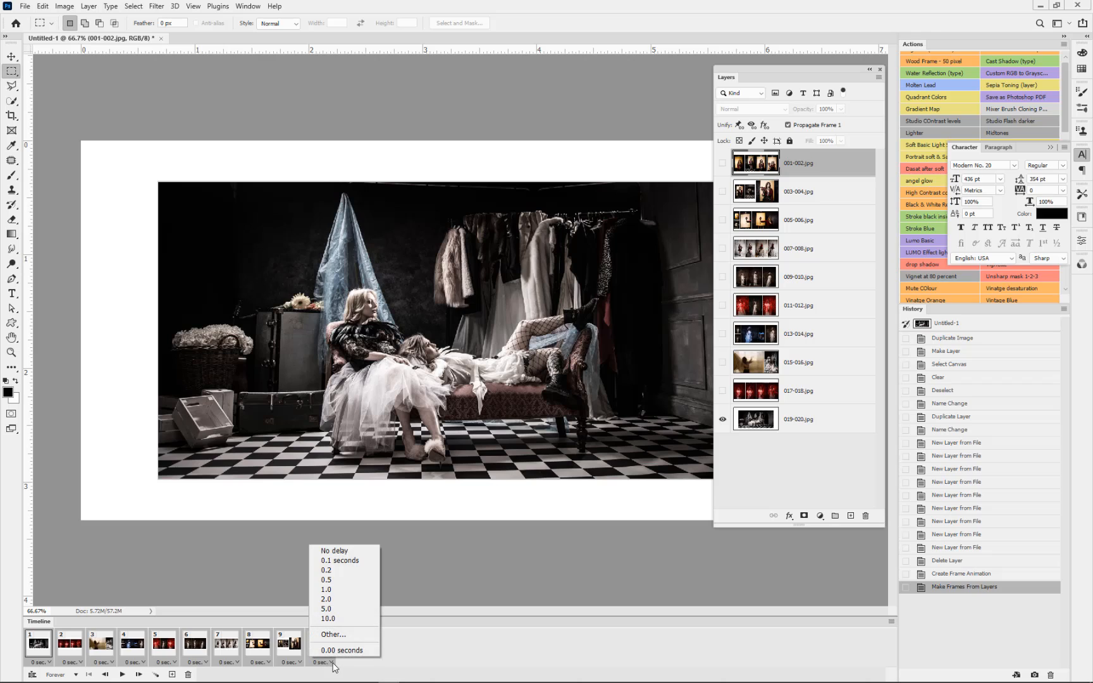
left_click(327, 580)
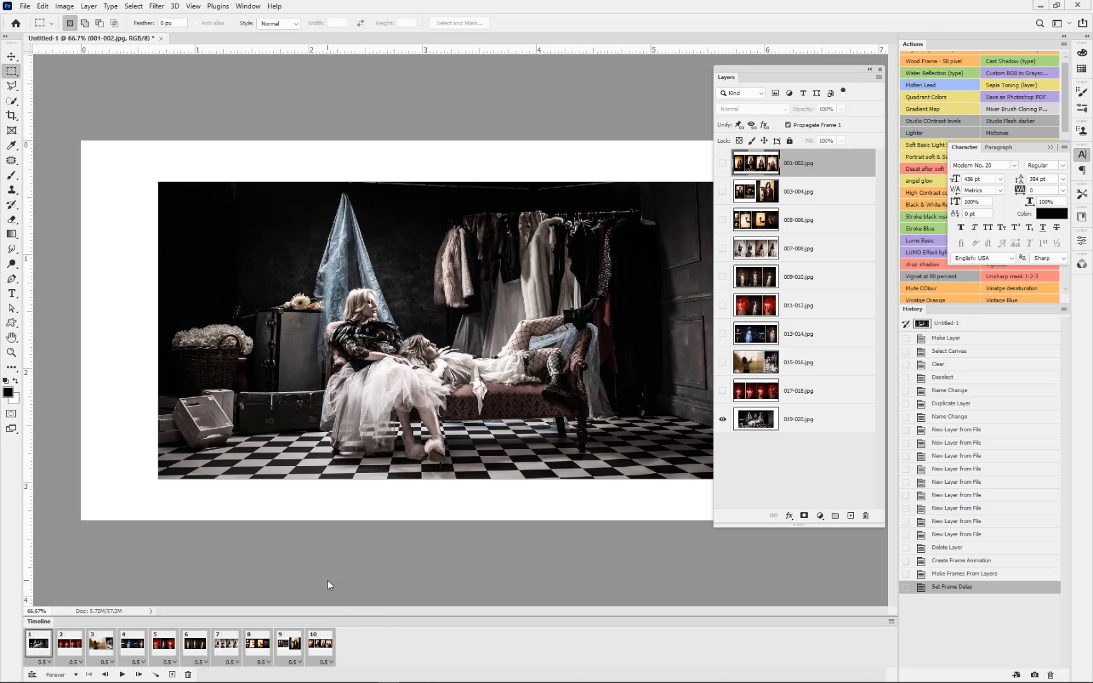
left_click(122, 674)
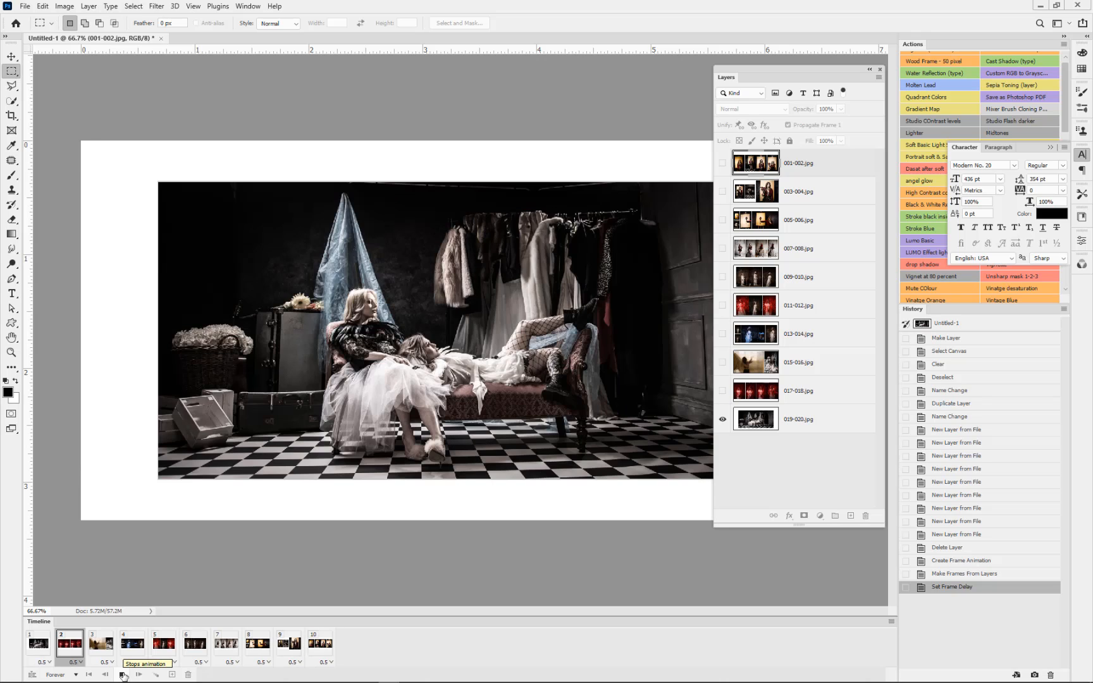
left_click(122, 675)
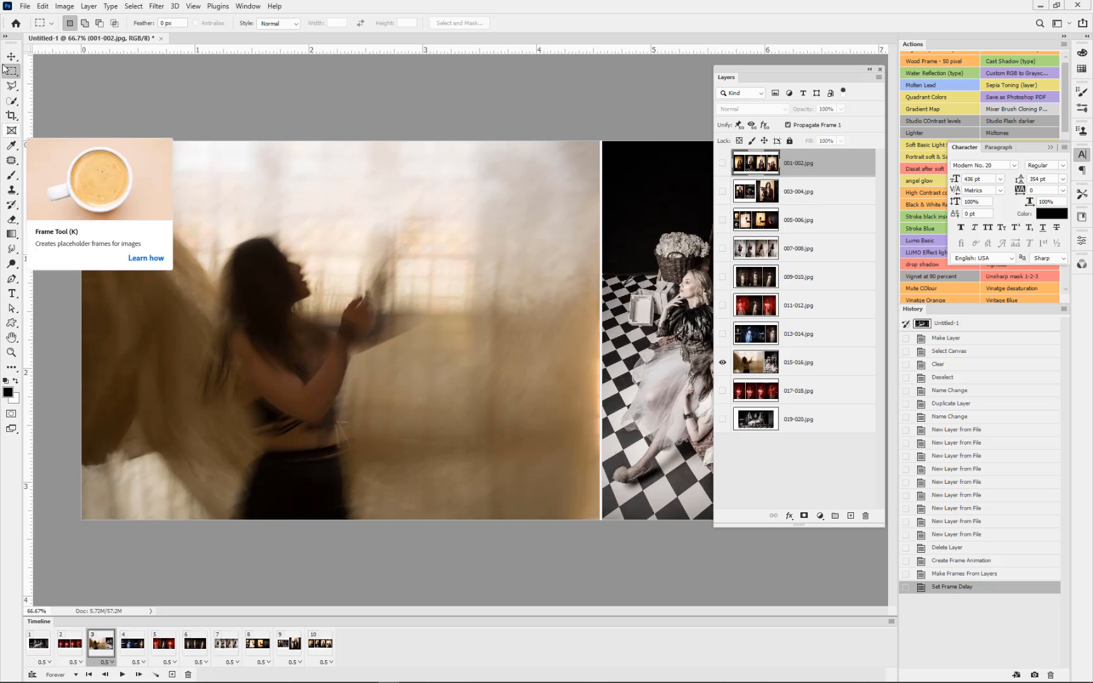
Step: Export the animation with Save for Web as a GIF named GIFF ALBUM 1 in the 0 GIFFS folder
left_click(24, 6)
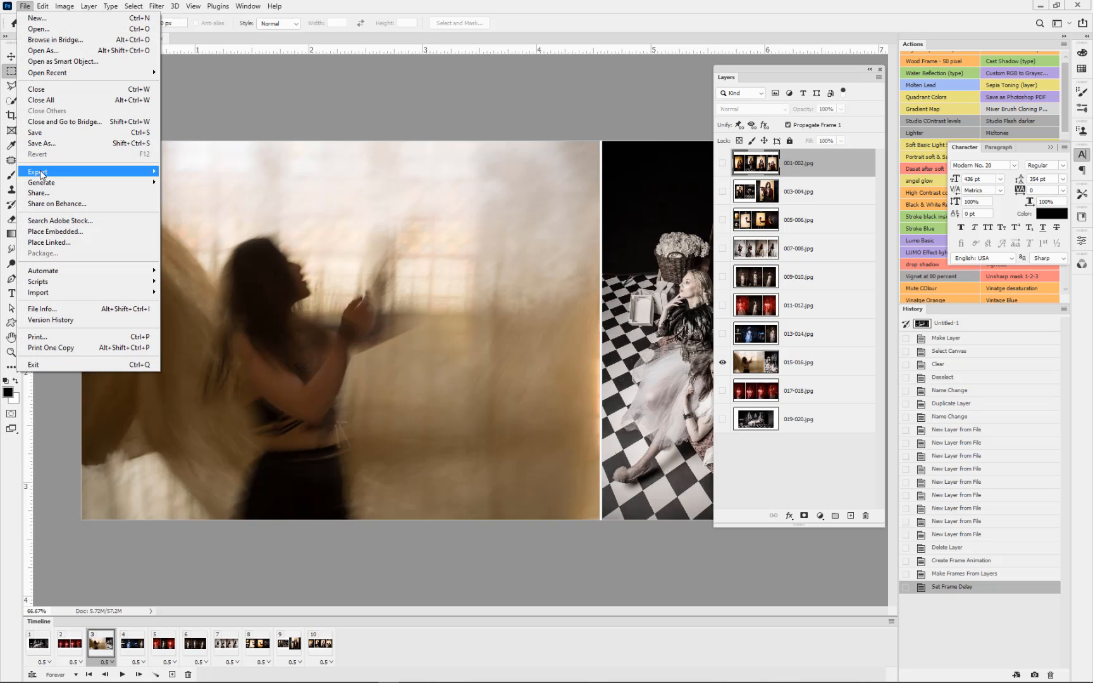
mouse_move(43, 175)
left_click(178, 216)
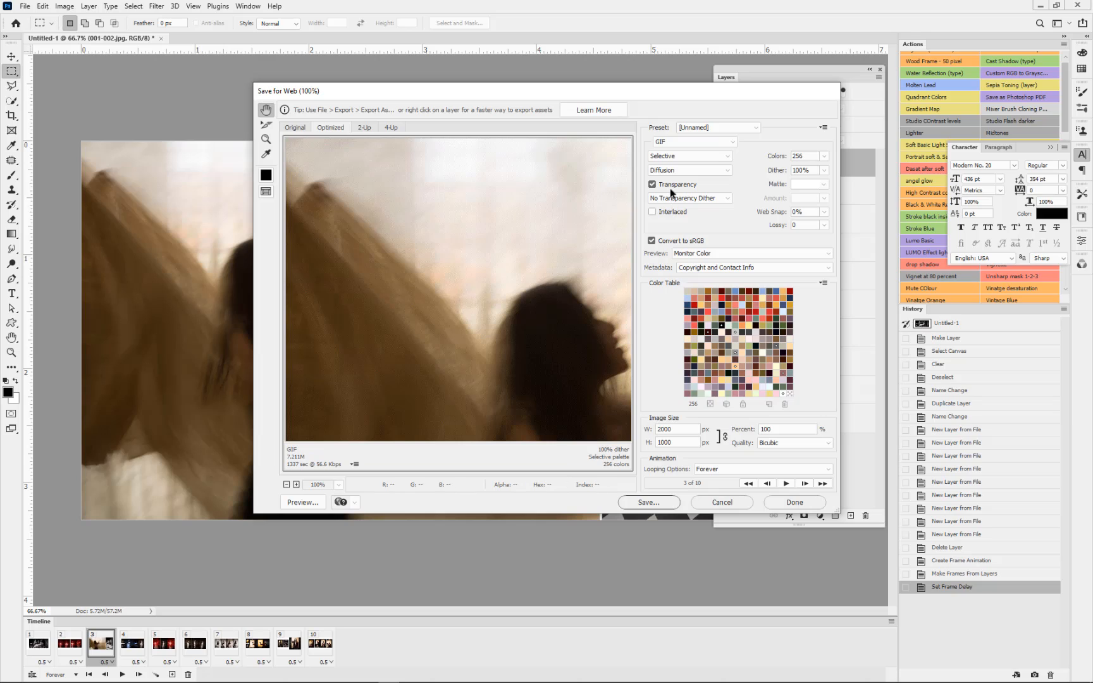
left_click(655, 504)
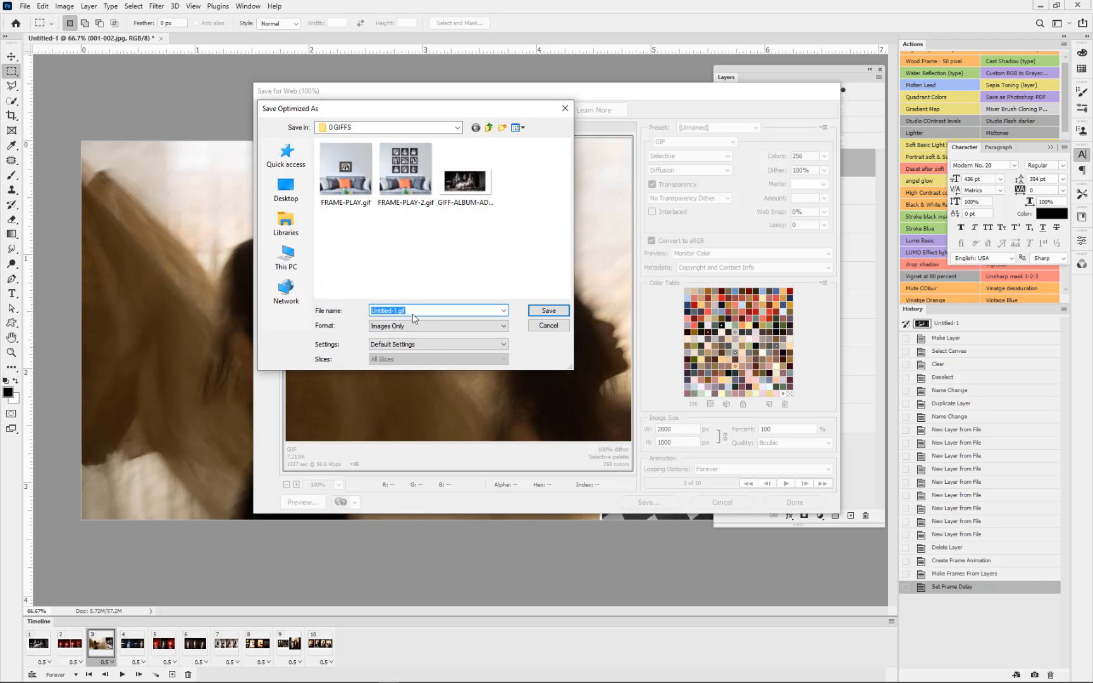
type("GIF")
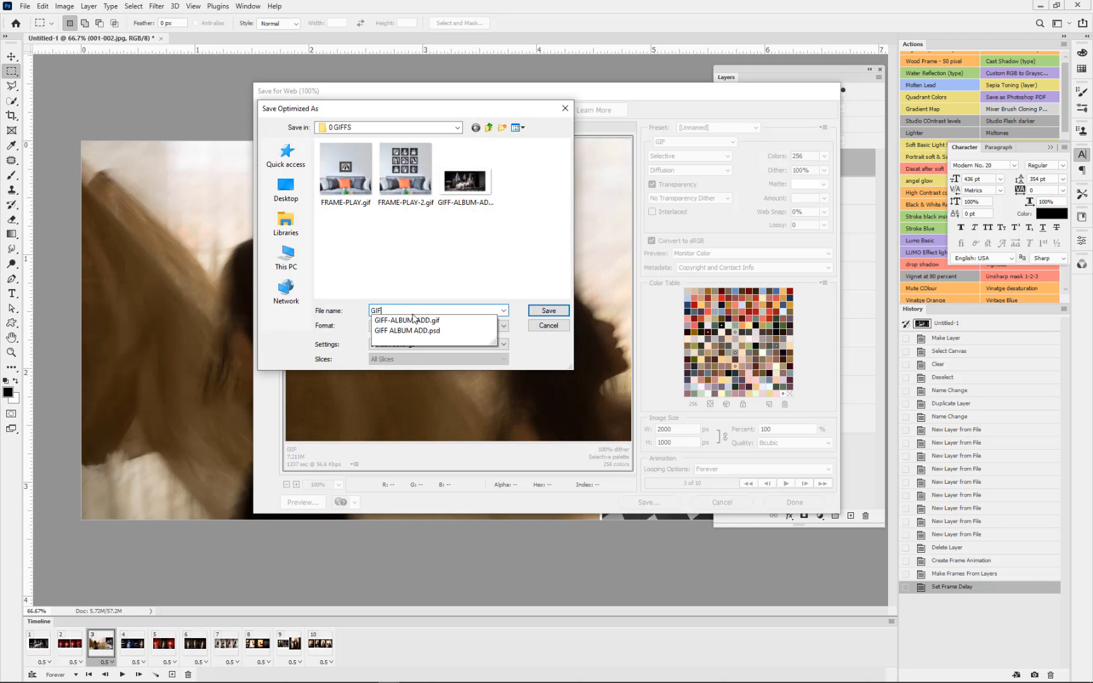
type("F ALBU")
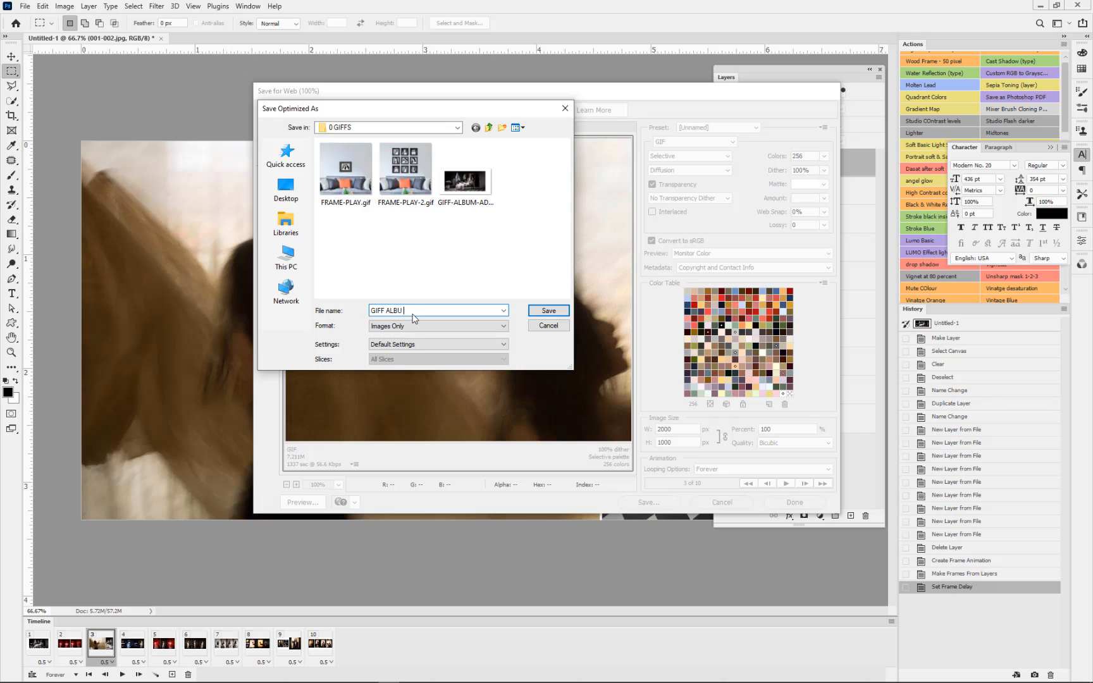
type("M 1")
left_click(536, 308)
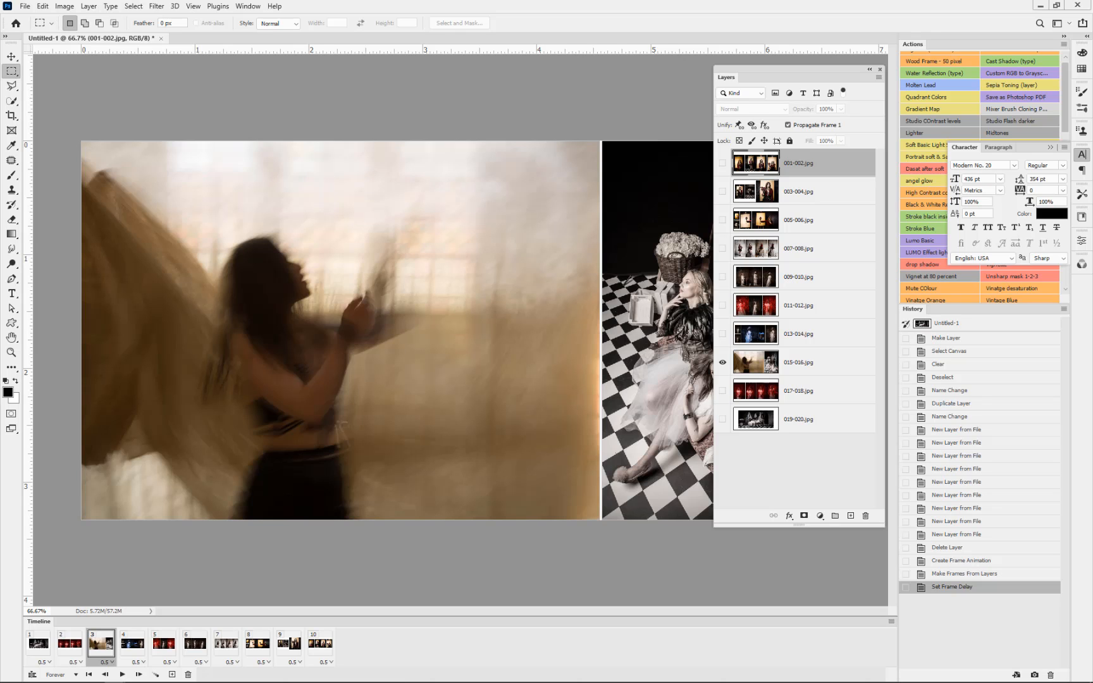
Step: Open GIFF-ALBUM-1.gif from the 0 GIFFS folder in Photos, watch the animation and close the viewer
left_click_drag(1092, 95, 746, 88)
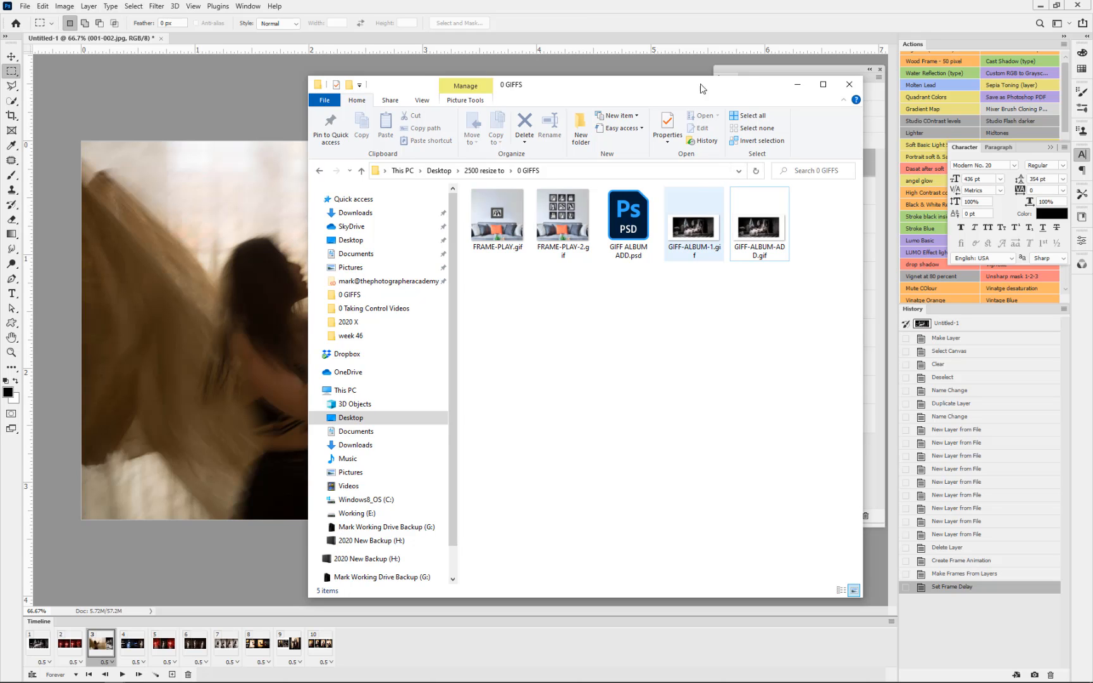
left_click_drag(695, 92, 1092, 97)
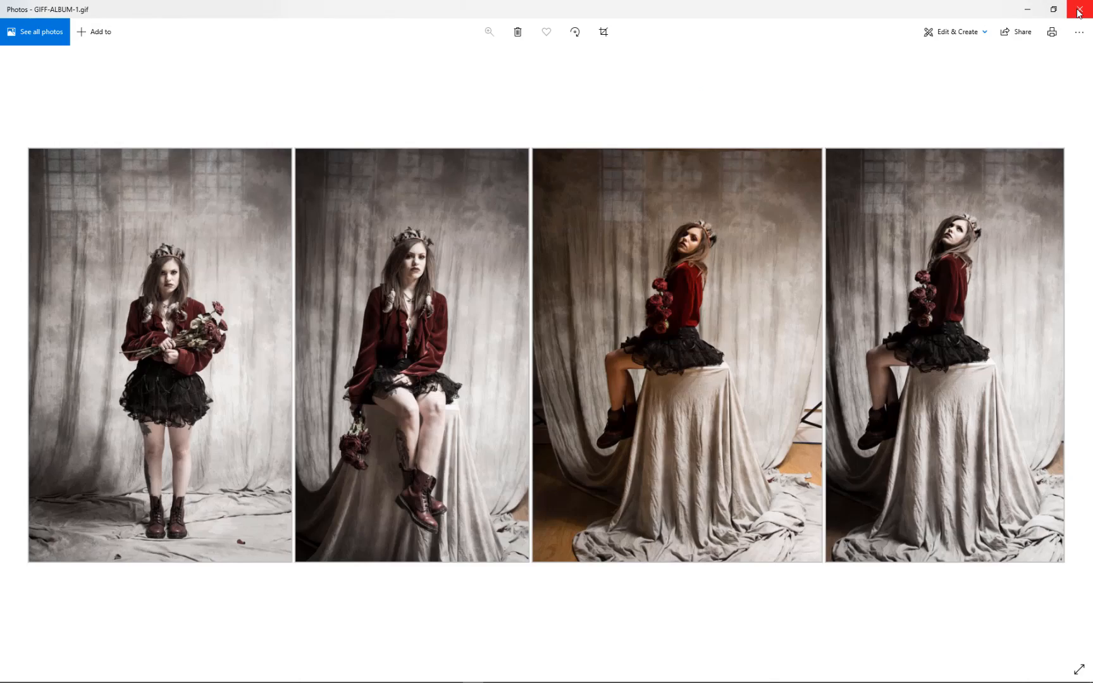
left_click(1078, 9)
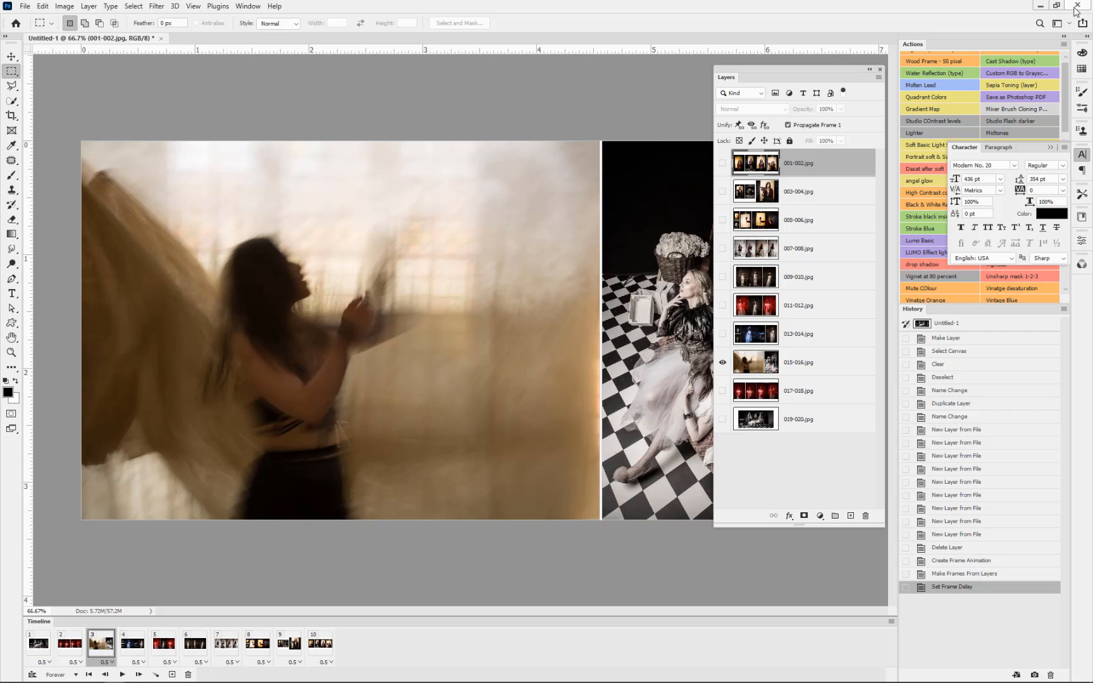
Step: Close the untitled document without saving and load 001-002.jpg through 019-020.jpg as a layer stack, leaving out the two cover files
left_click(161, 39)
left_click(542, 266)
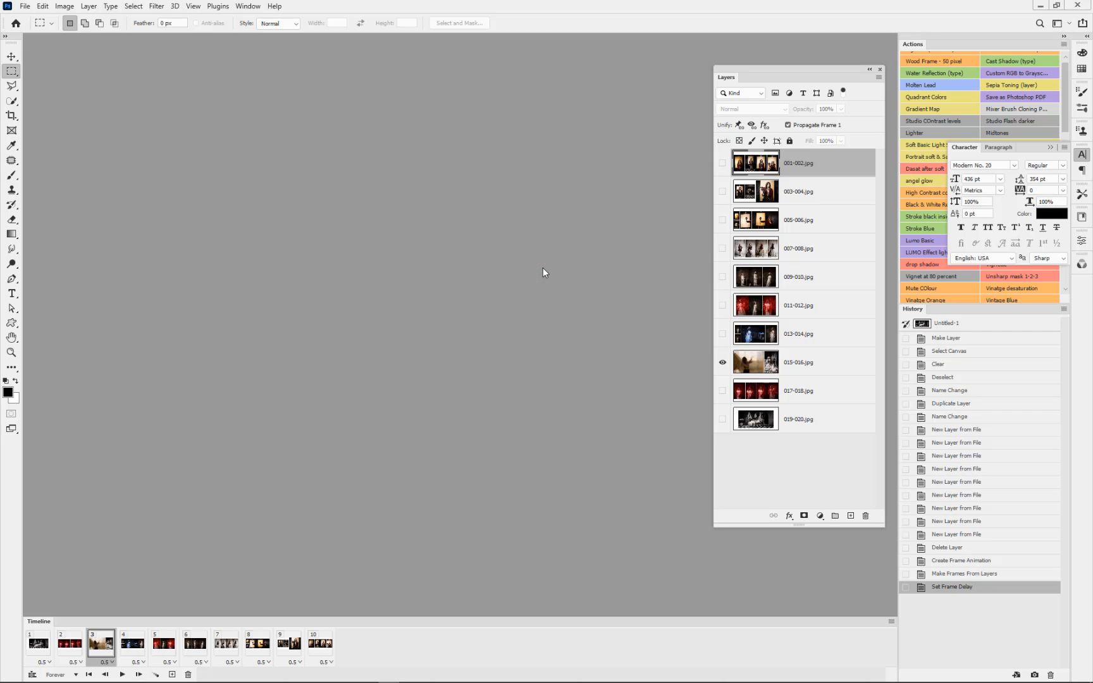
left_click(24, 6)
mouse_move(48, 284)
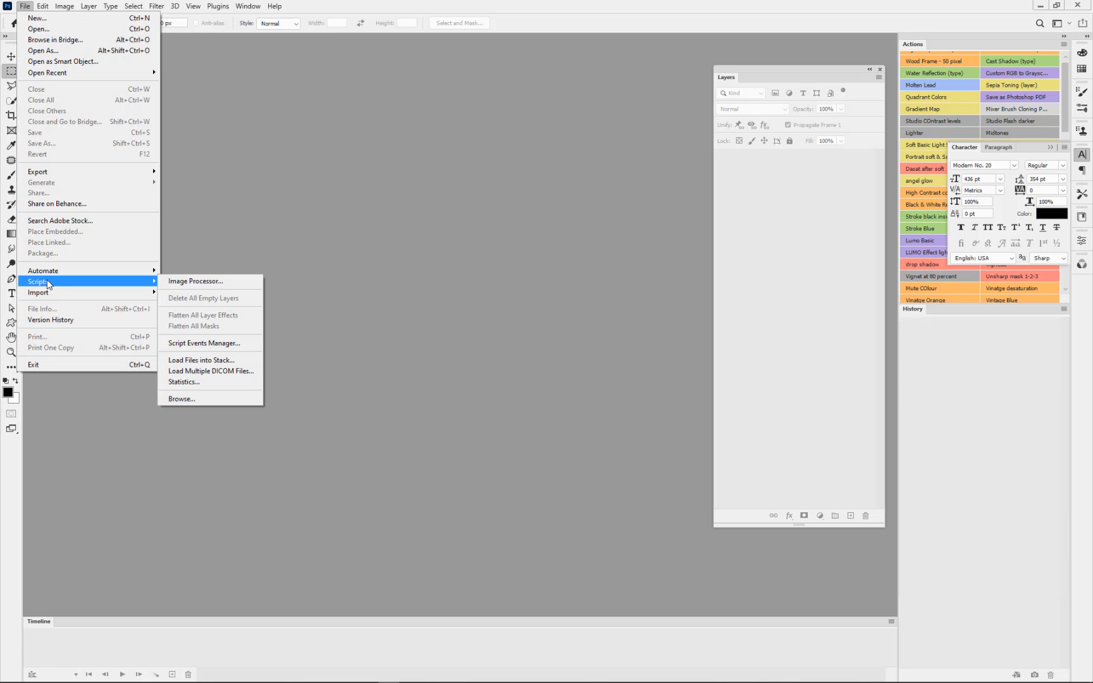
left_click(207, 360)
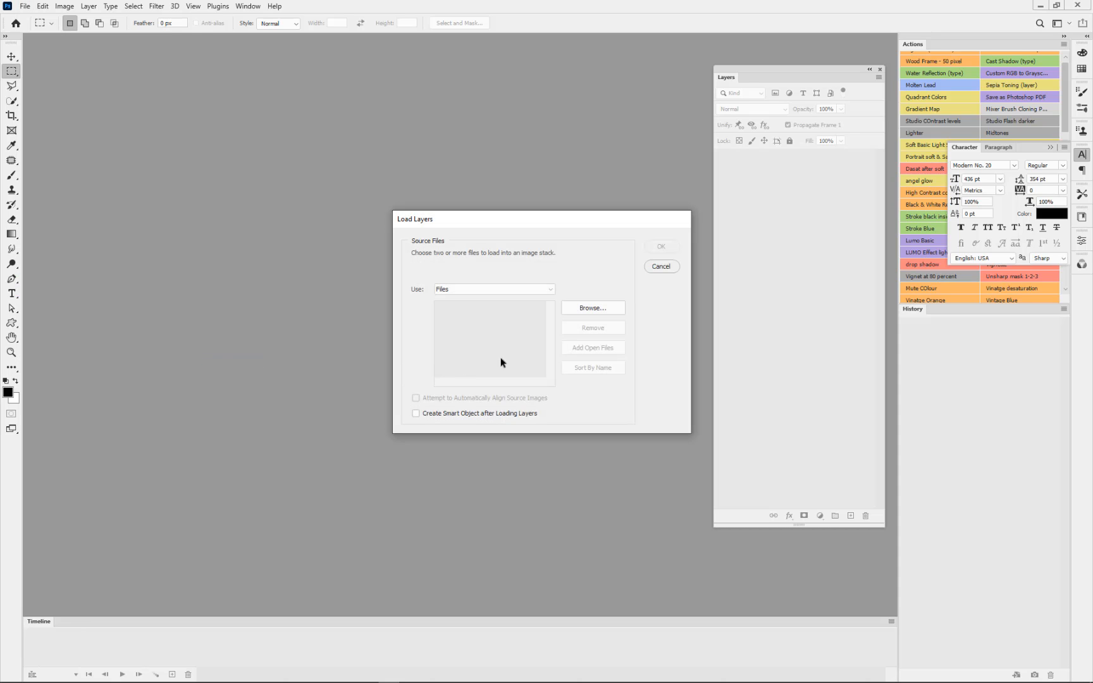
left_click(581, 308)
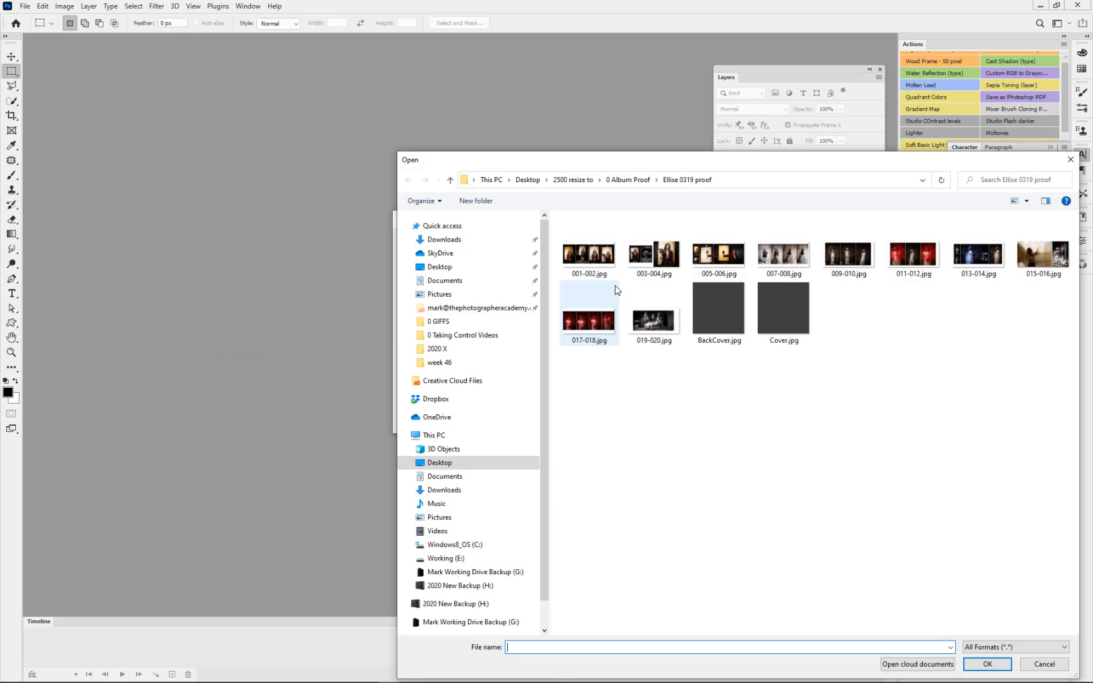
left_click(589, 253)
left_click(631, 328, "shift")
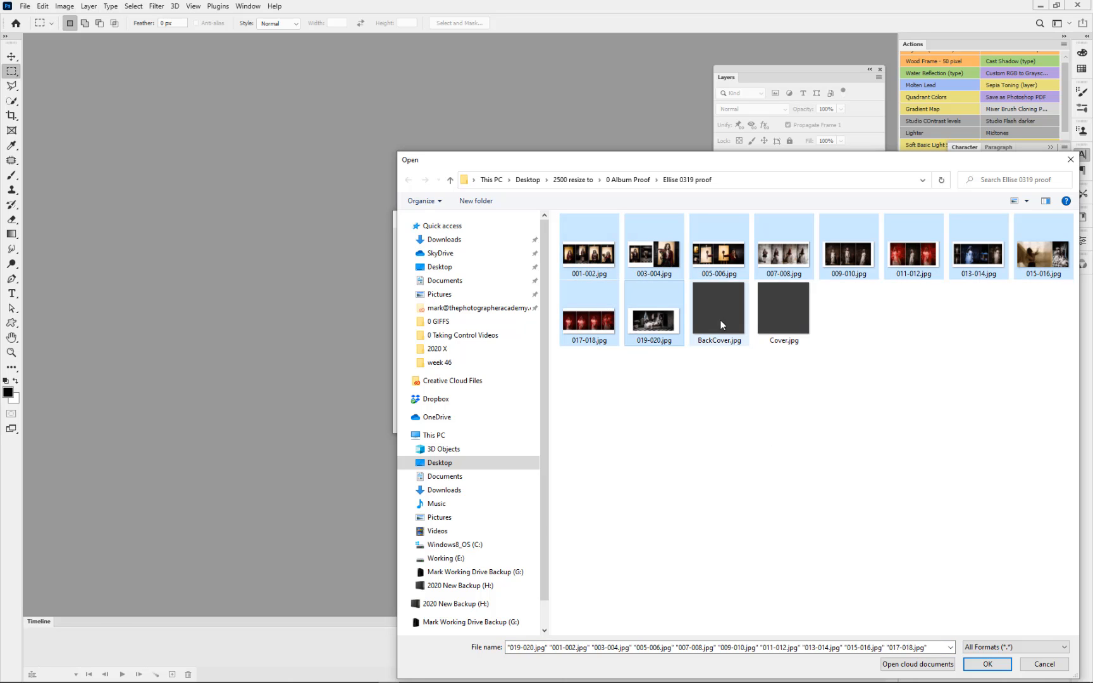
left_click(986, 664)
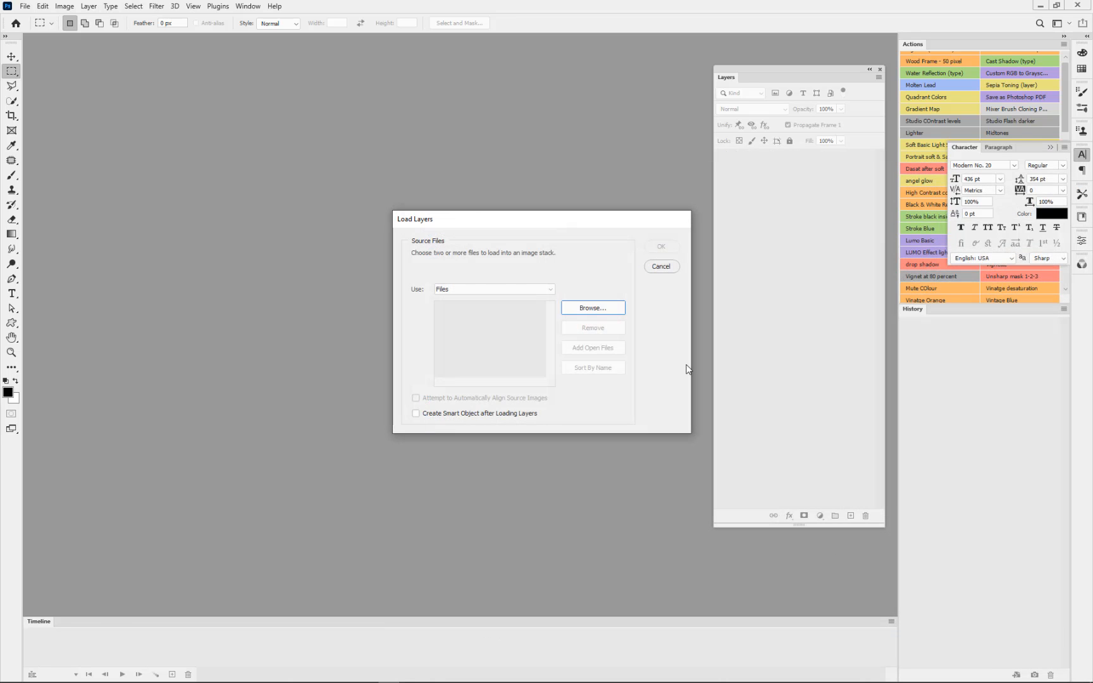
left_click(663, 248)
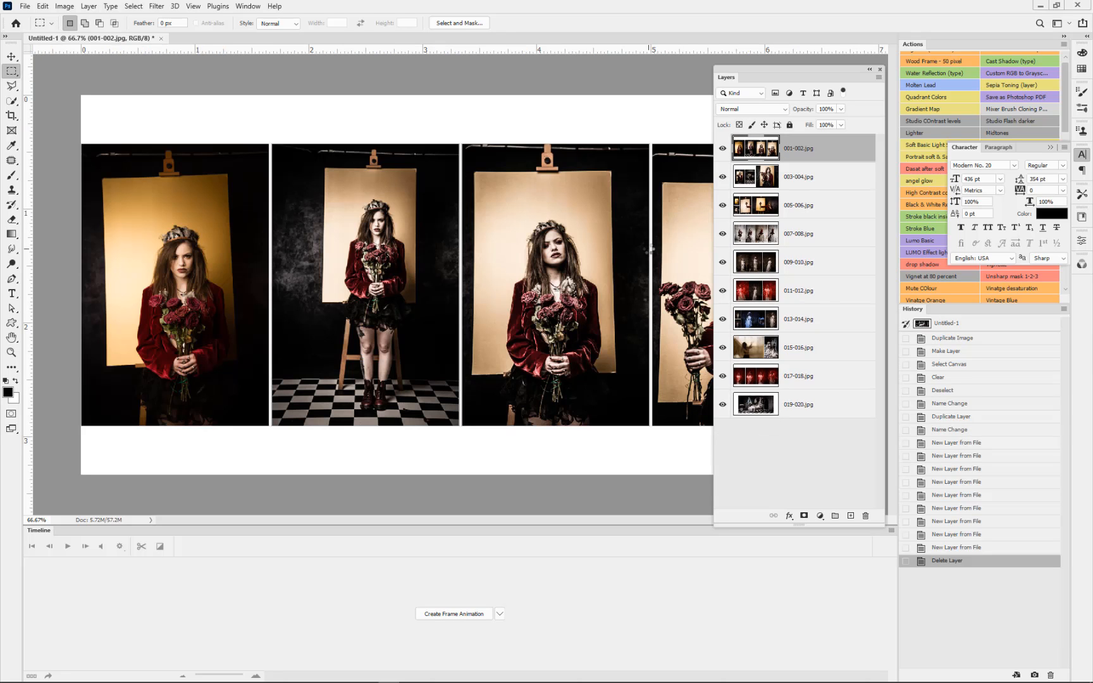
Step: Create a frame animation in the timeline for the new layer stack
left_click(438, 612)
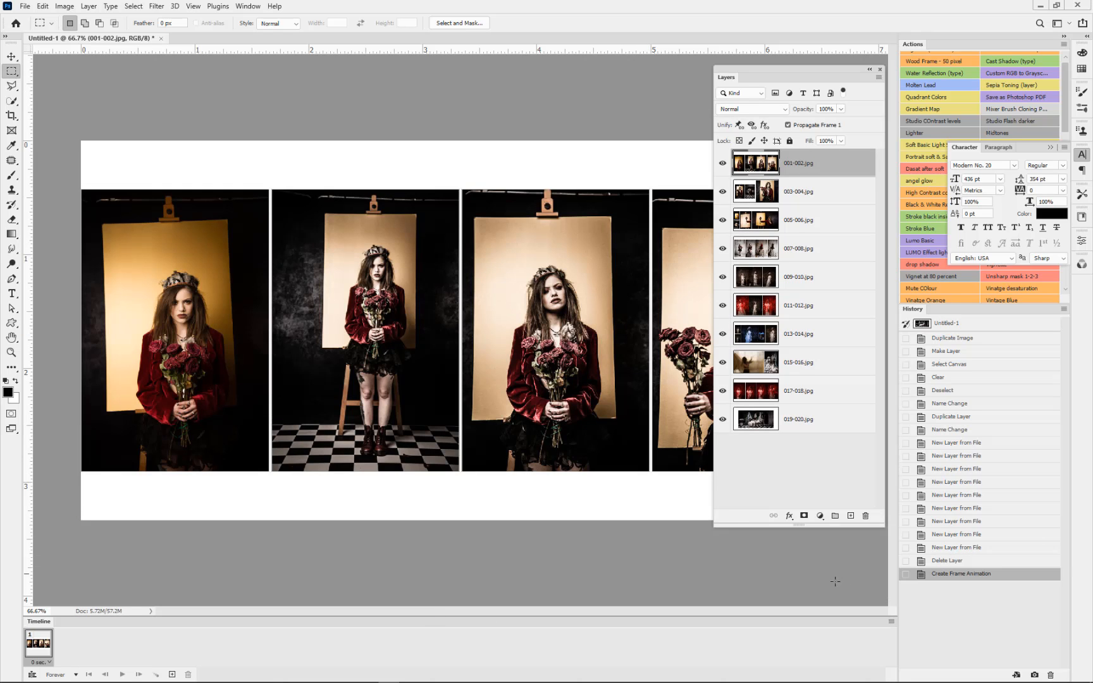
left_click(889, 620)
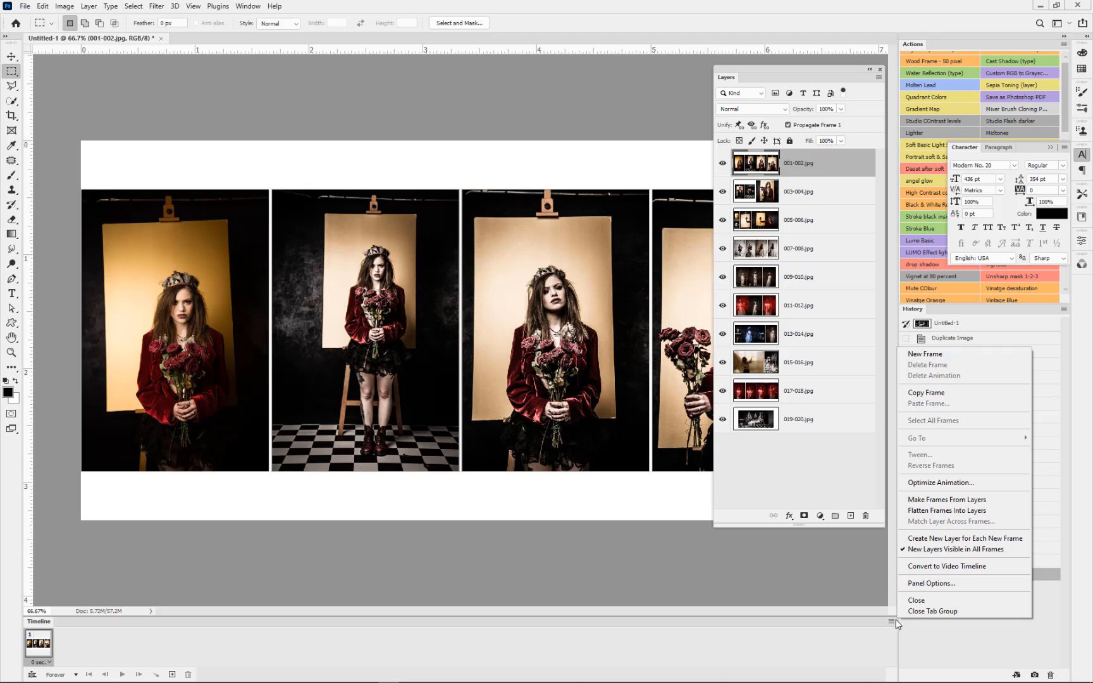
left_click(919, 500)
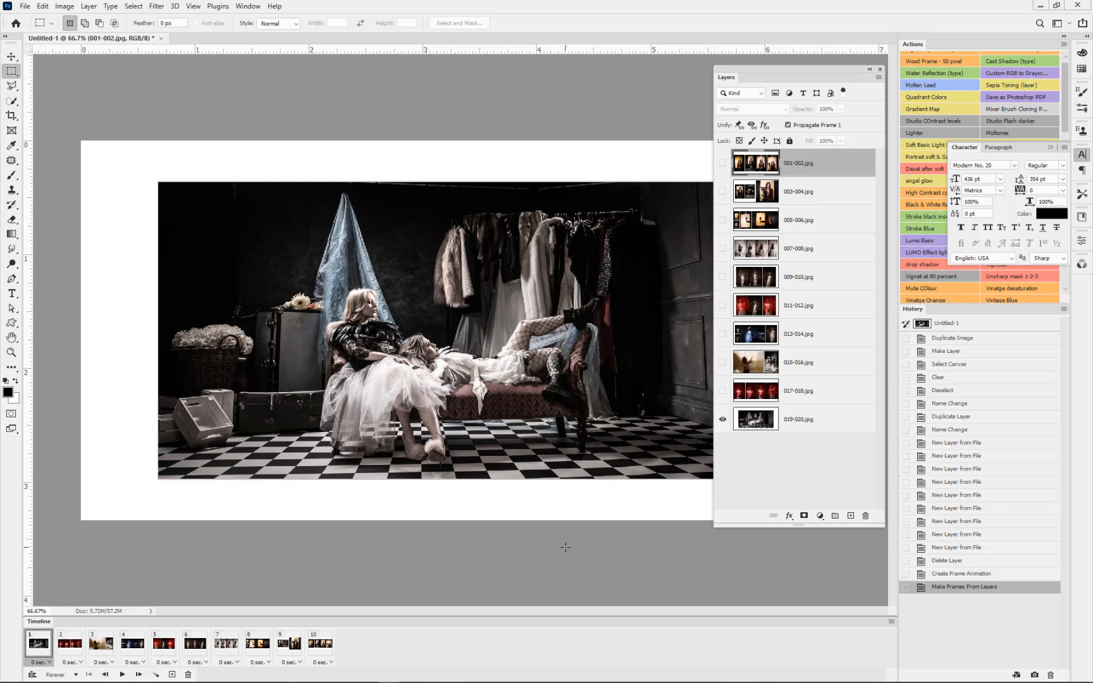
key("ctrl+z")
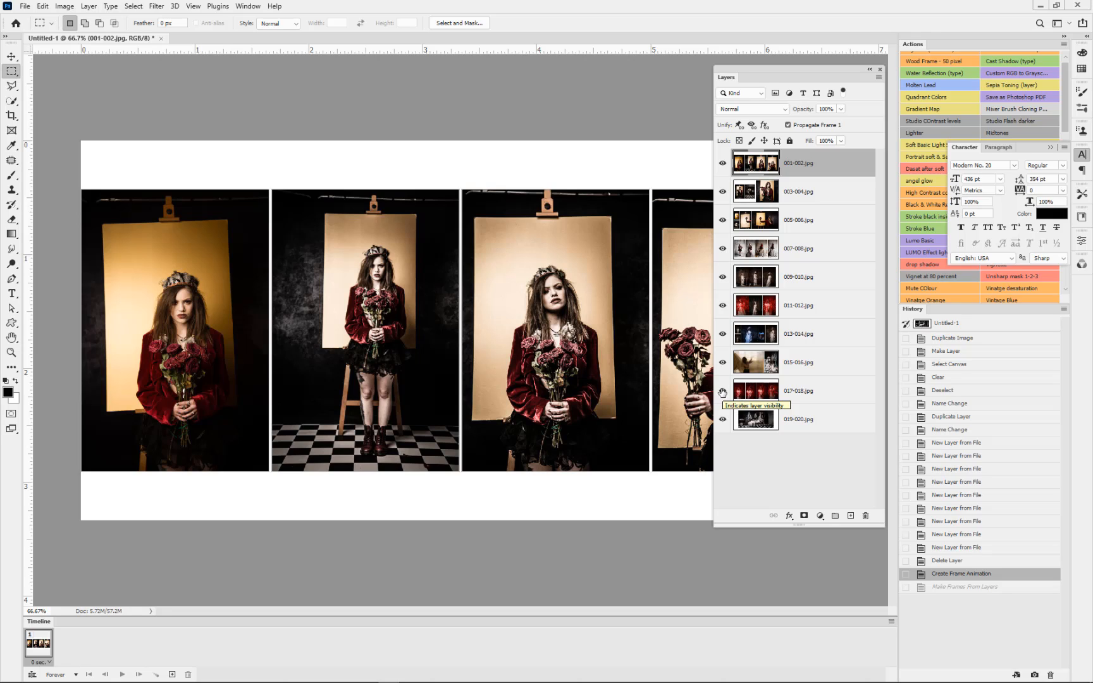
Step: Move the 019-020.jpg layer to the top of the layer stack
left_click(822, 422)
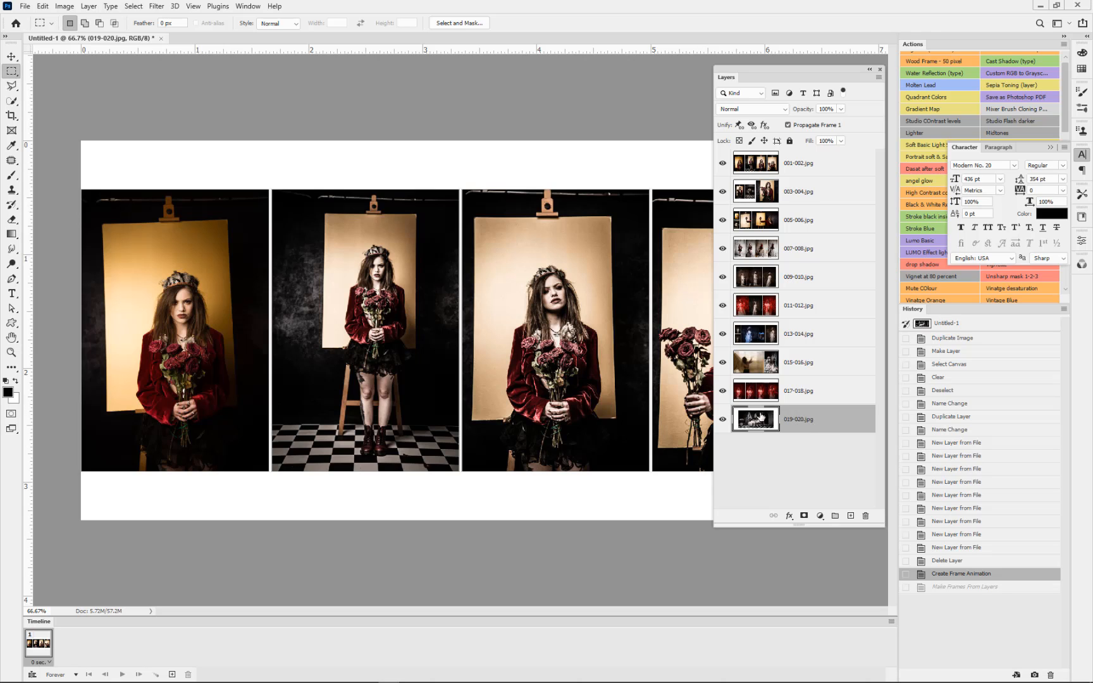
left_click_drag(813, 423, 807, 154)
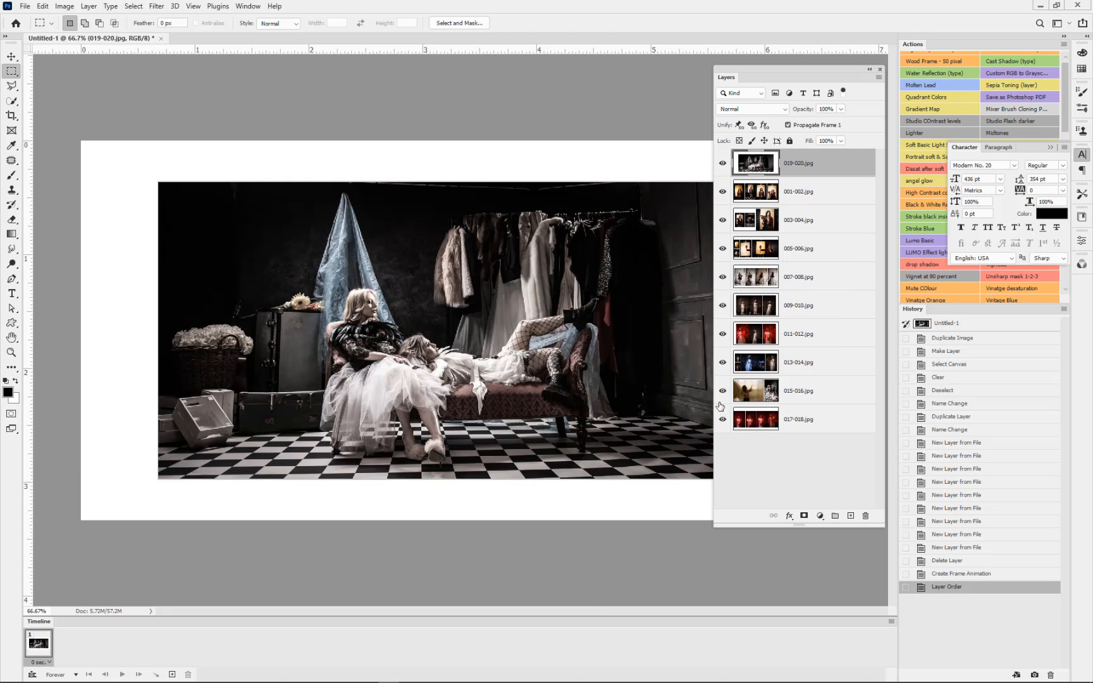
Step: Hide every layer except 017-018.jpg and duplicate that layer three times
left_click_drag(728, 313, 722, 391)
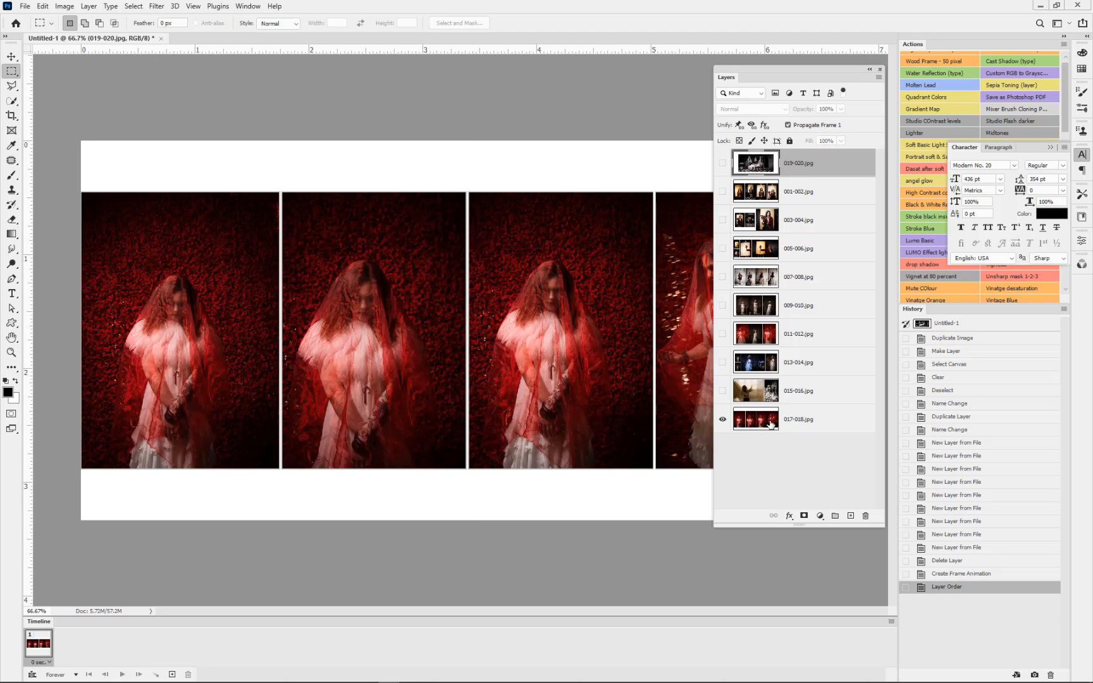
left_click(767, 423)
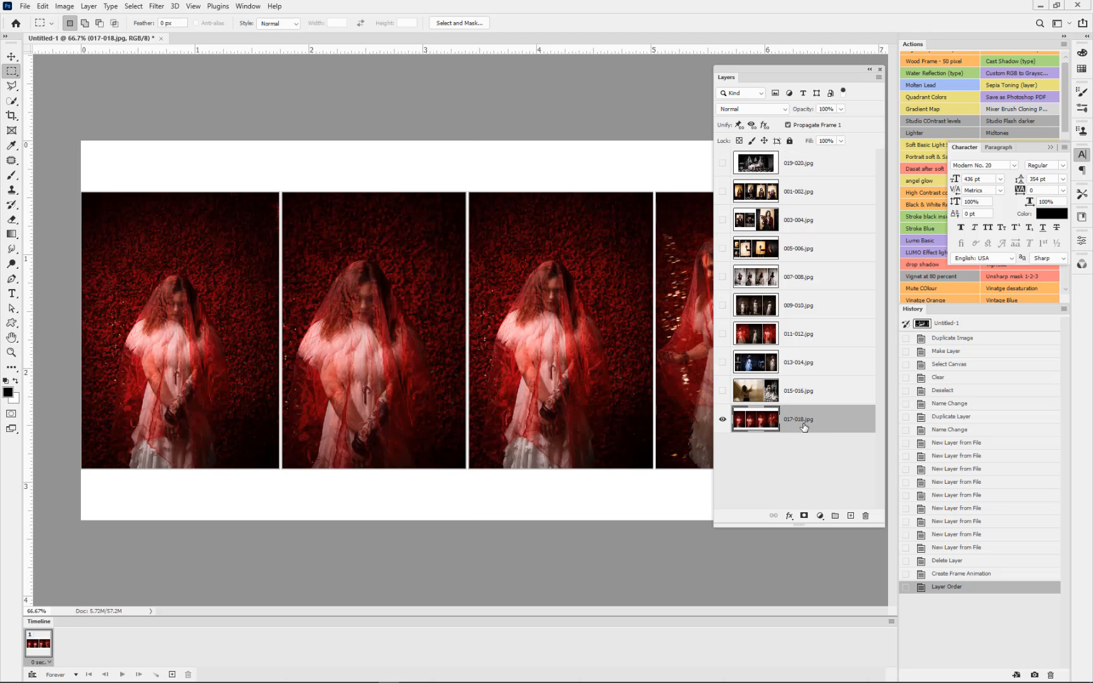
key("ctrl+j")
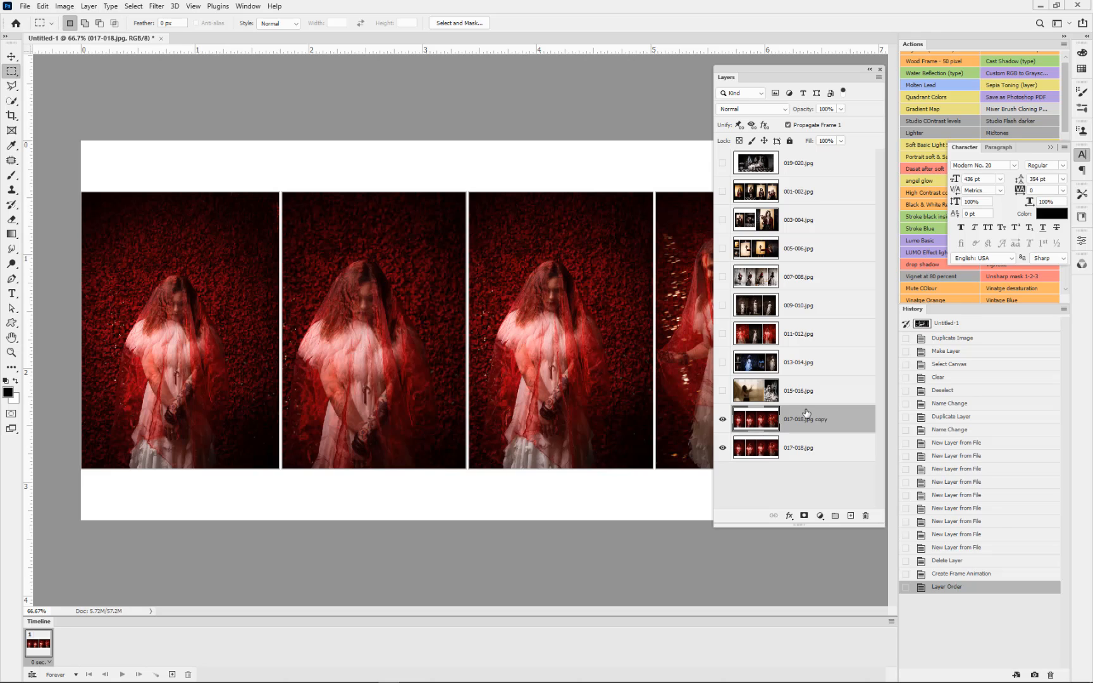
key("ctrl+j")
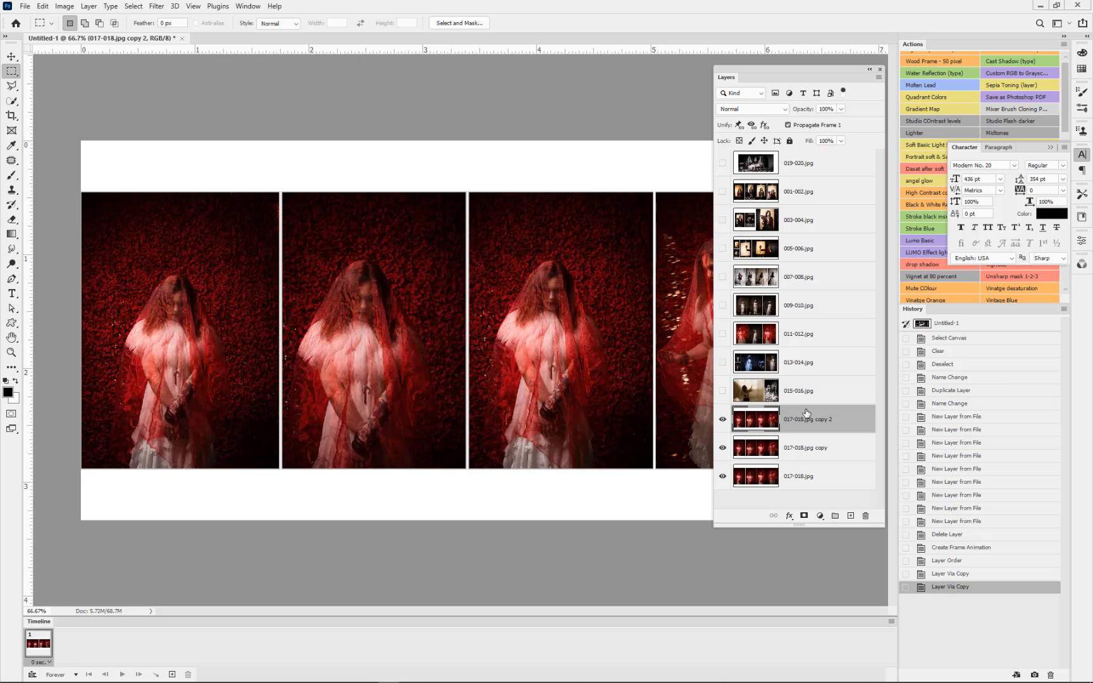
key("ctrl+j")
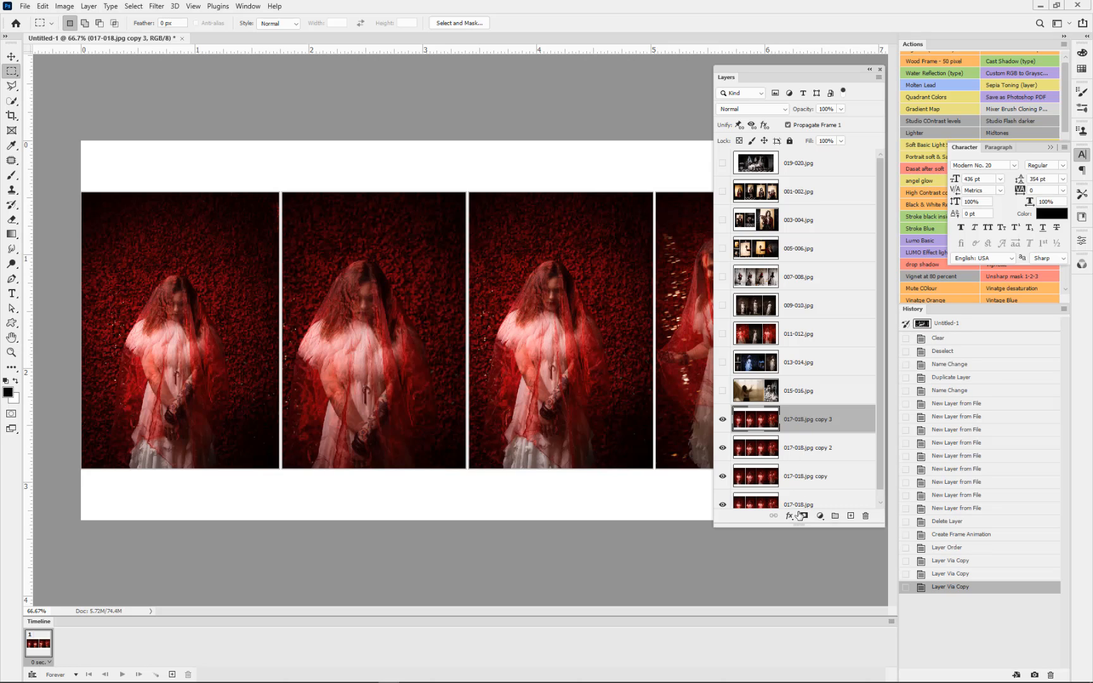
Step: Hide the three copies and cover all photos except the second on the original 017-018.jpg layer with the white background color
left_click_drag(803, 525, 805, 584)
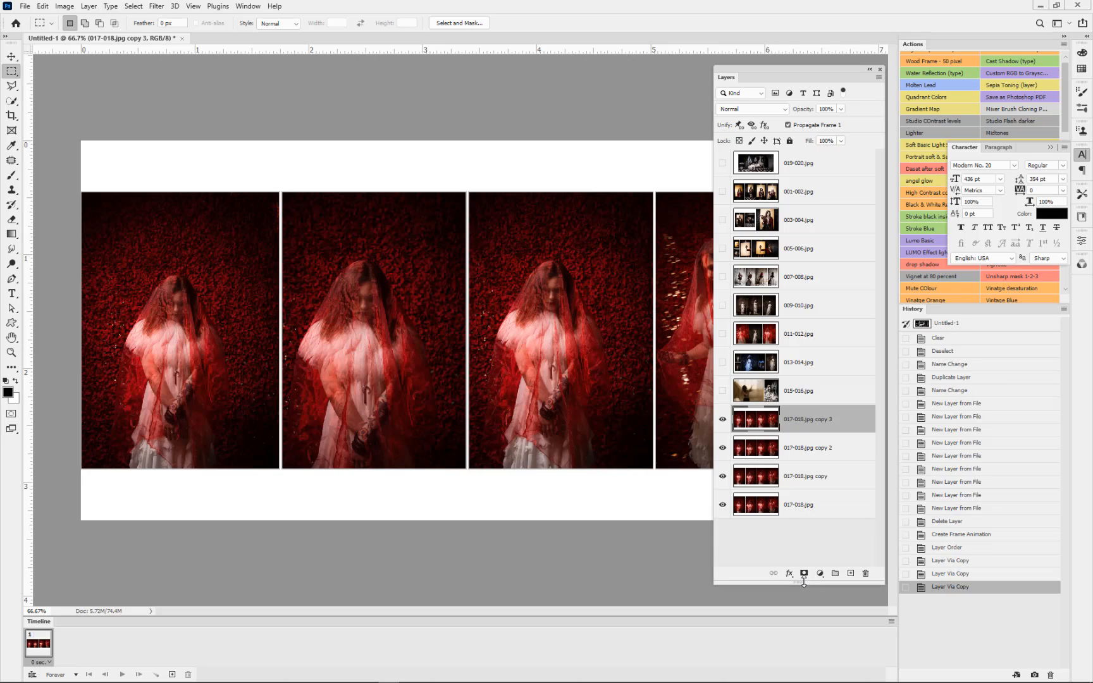
left_click_drag(723, 478, 724, 425)
left_click(798, 509)
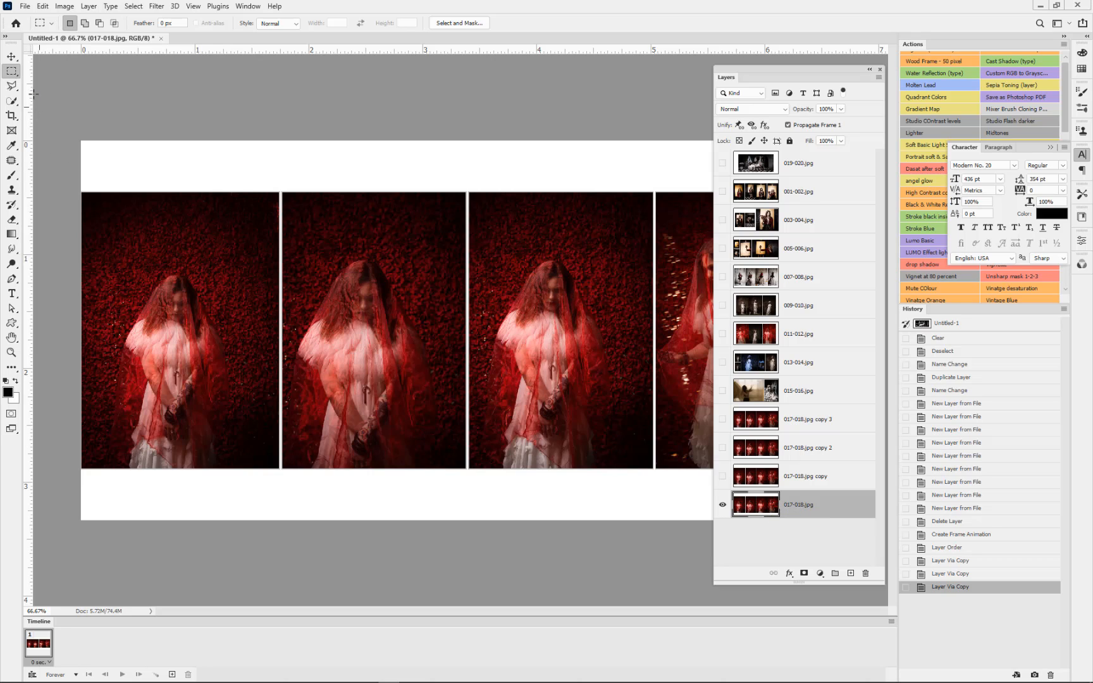
left_click_drag(280, 181, 63, 492)
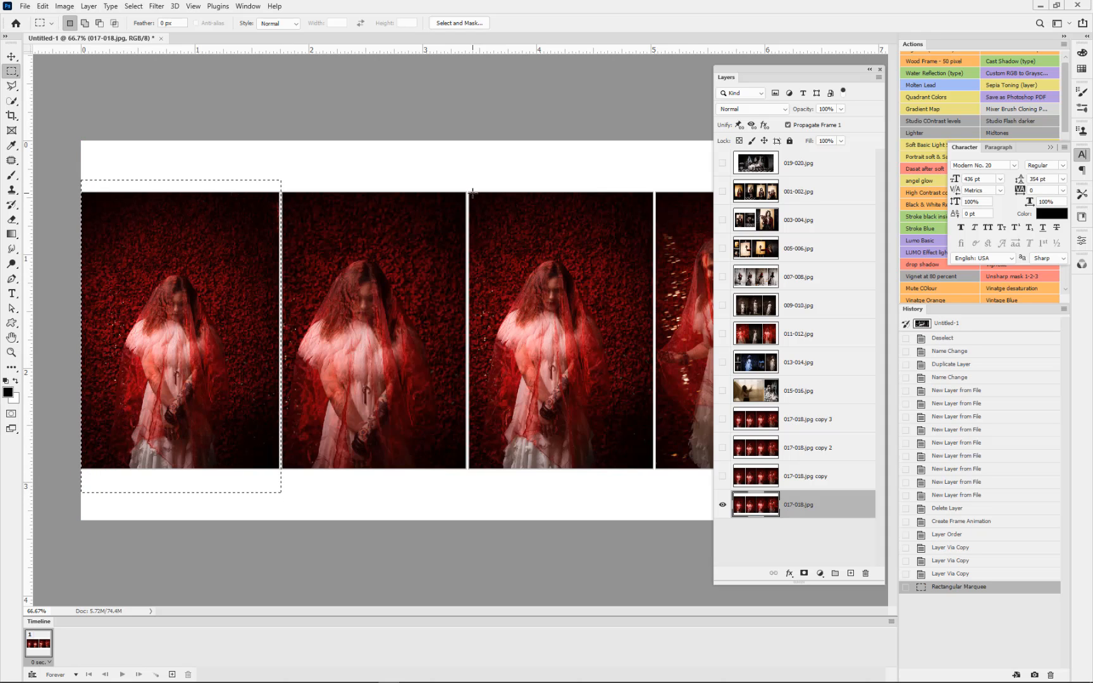
key("ctrl+BackSpace")
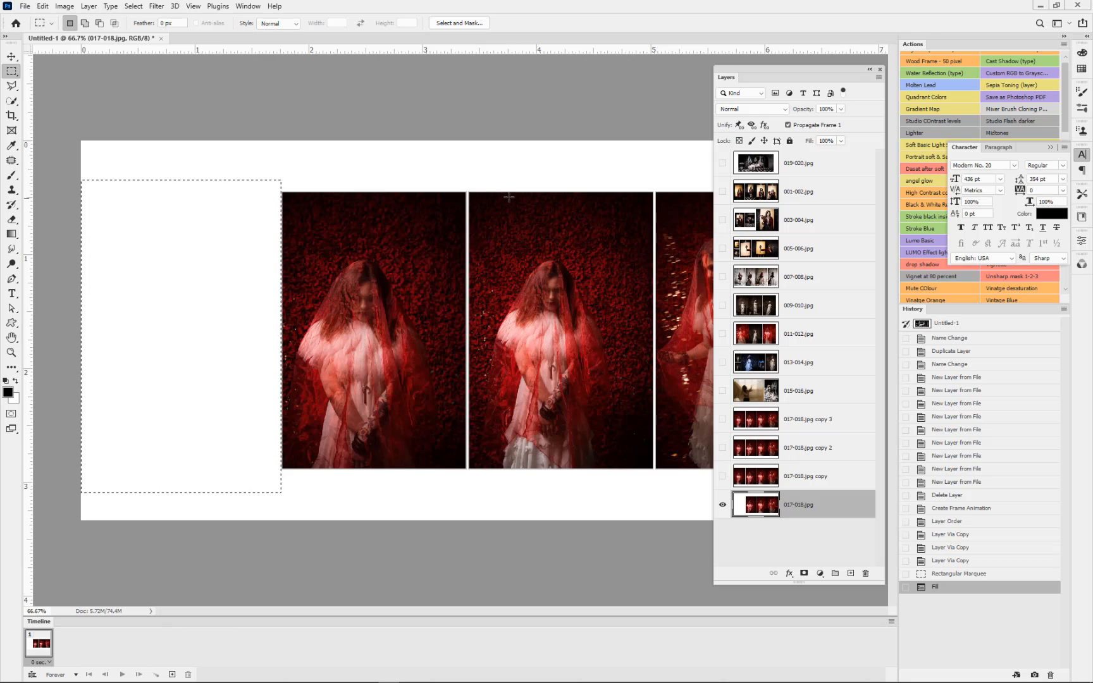
key("ctrl+d")
left_click_drag(466, 180, 876, 536)
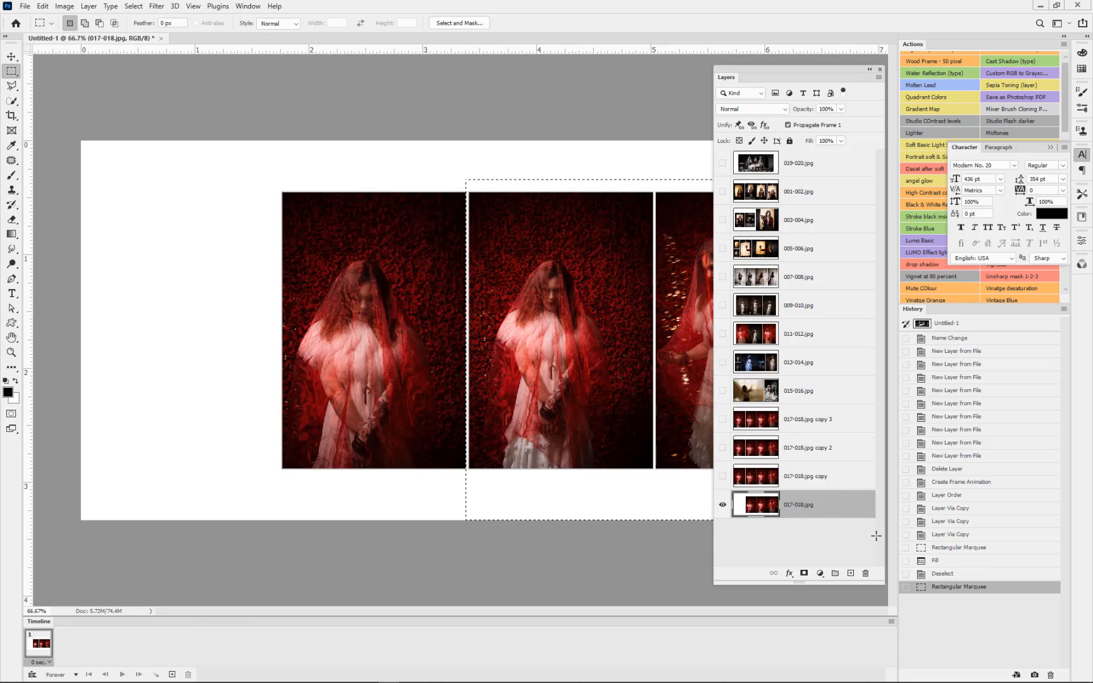
key("ctrl+BackSpace")
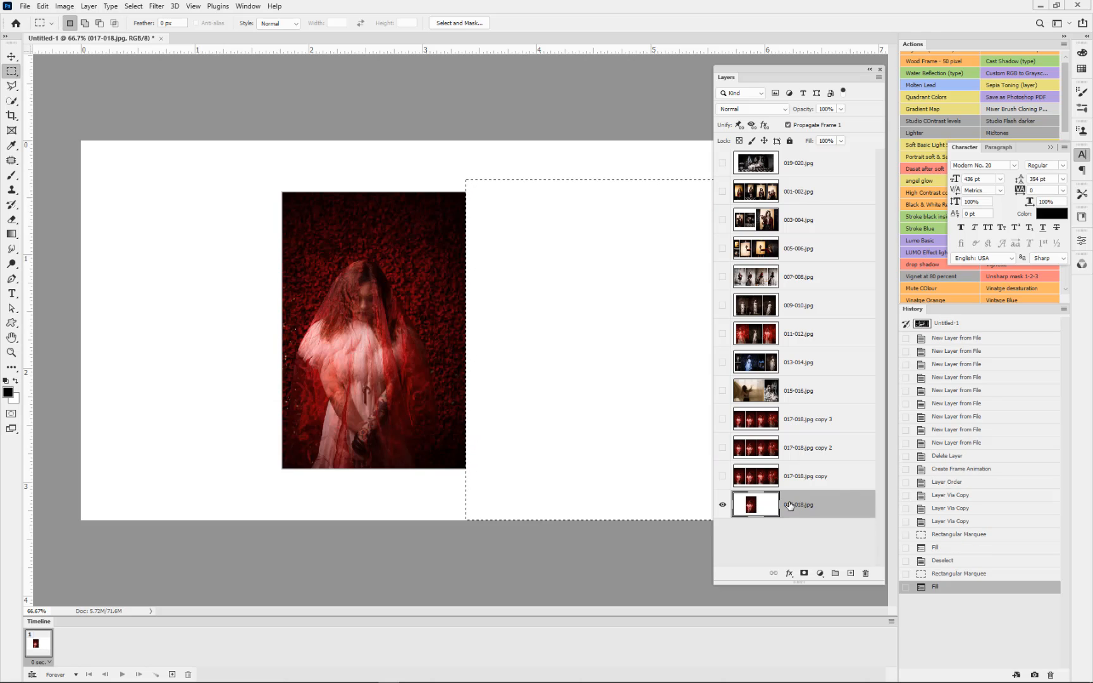
key("ctrl+d")
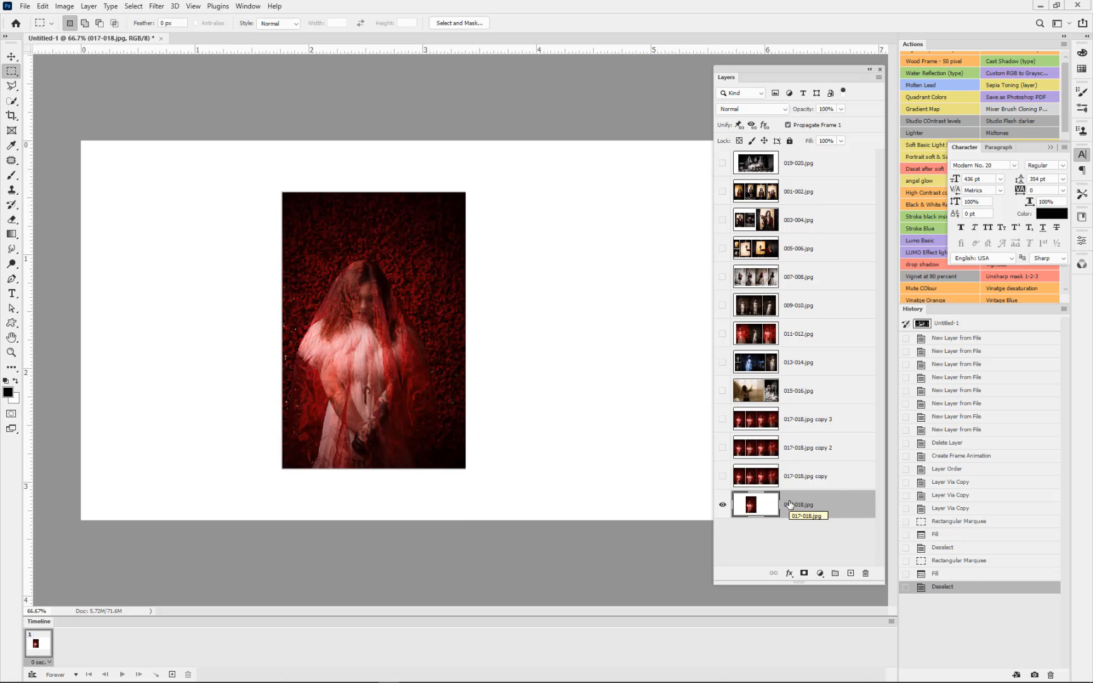
Step: Show only the 017-018.jpg copy layer and fill the area of its third and fourth photos with white
left_click(722, 505)
left_click(722, 476)
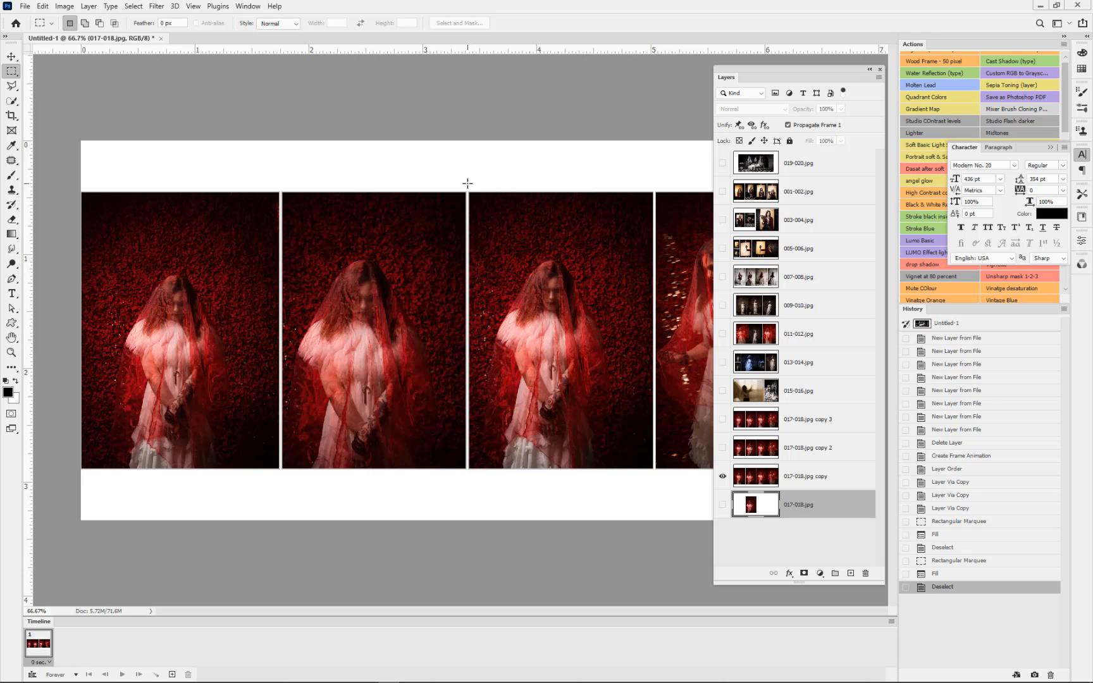
left_click_drag(466, 183, 831, 533)
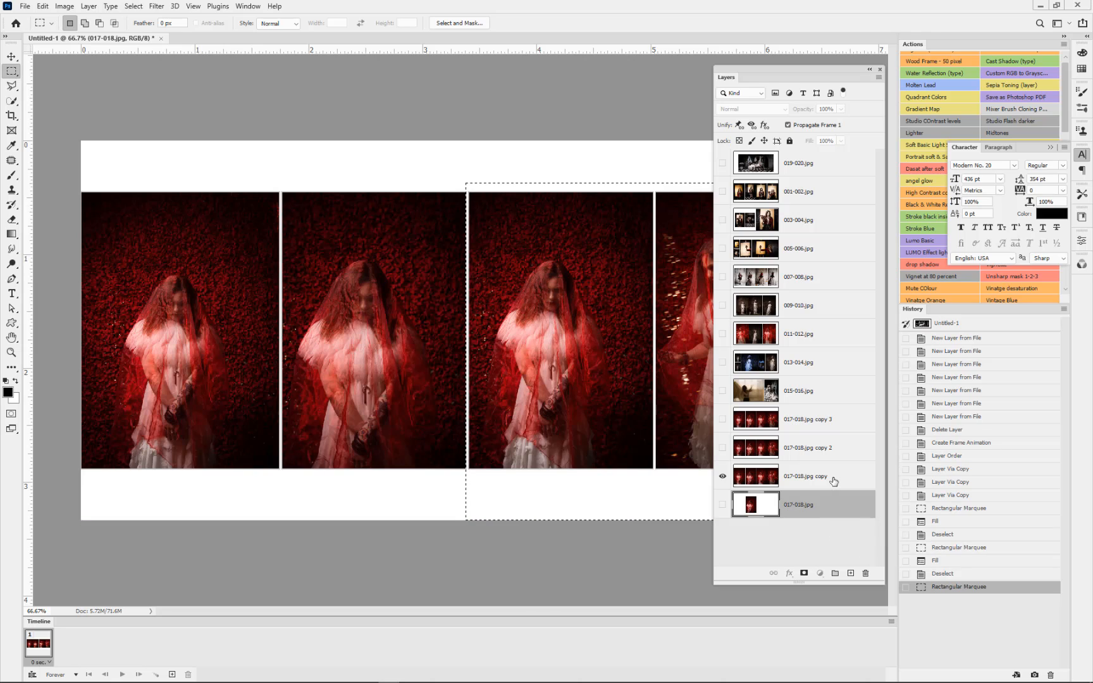
left_click(822, 482)
key("ctrl+BackSpace")
key("ctrl+d")
Step: Show only the 017-018.jpg copy 2 layer and fill the area of its third photo with white
left_click(825, 449)
left_click(722, 476)
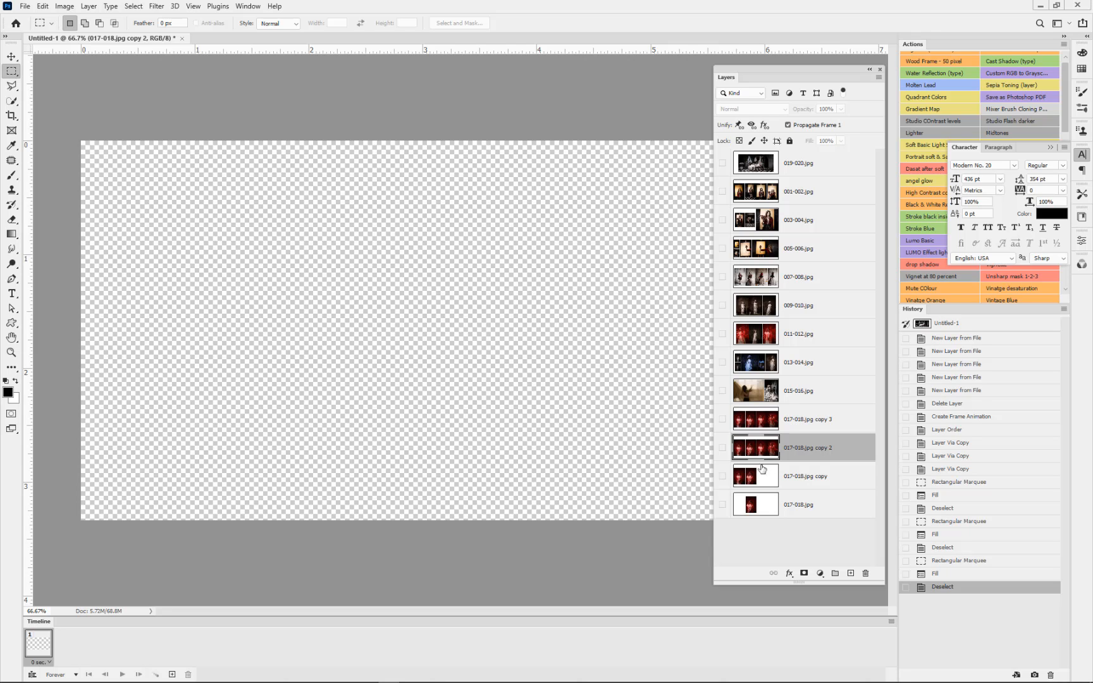
left_click(722, 449)
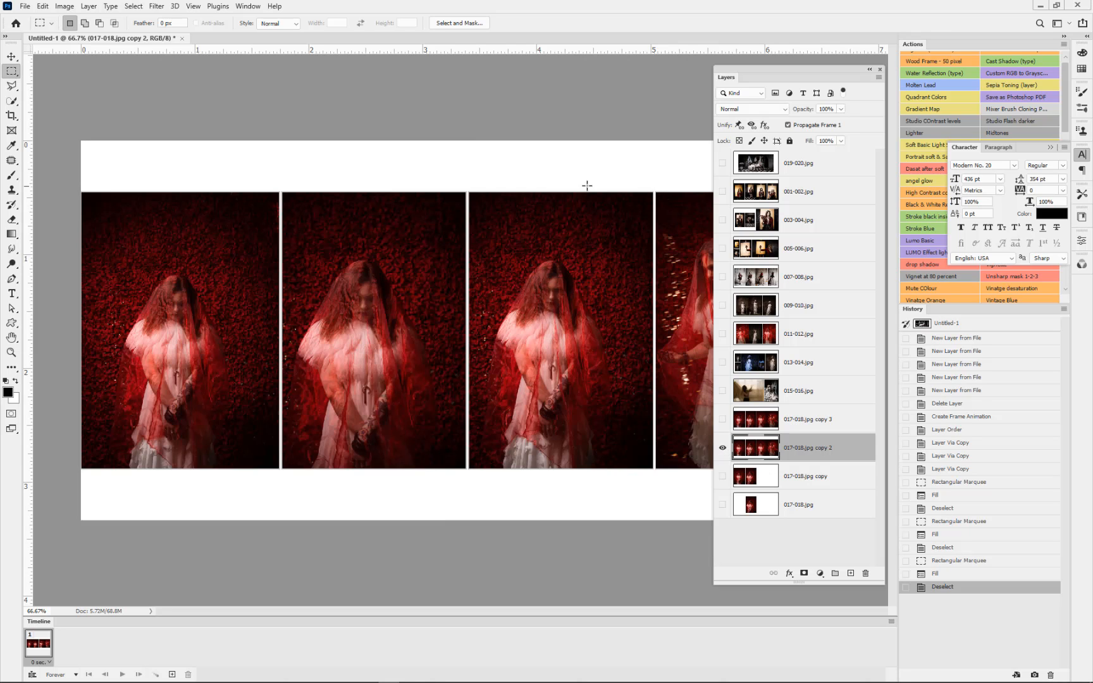
left_click_drag(467, 185, 655, 482)
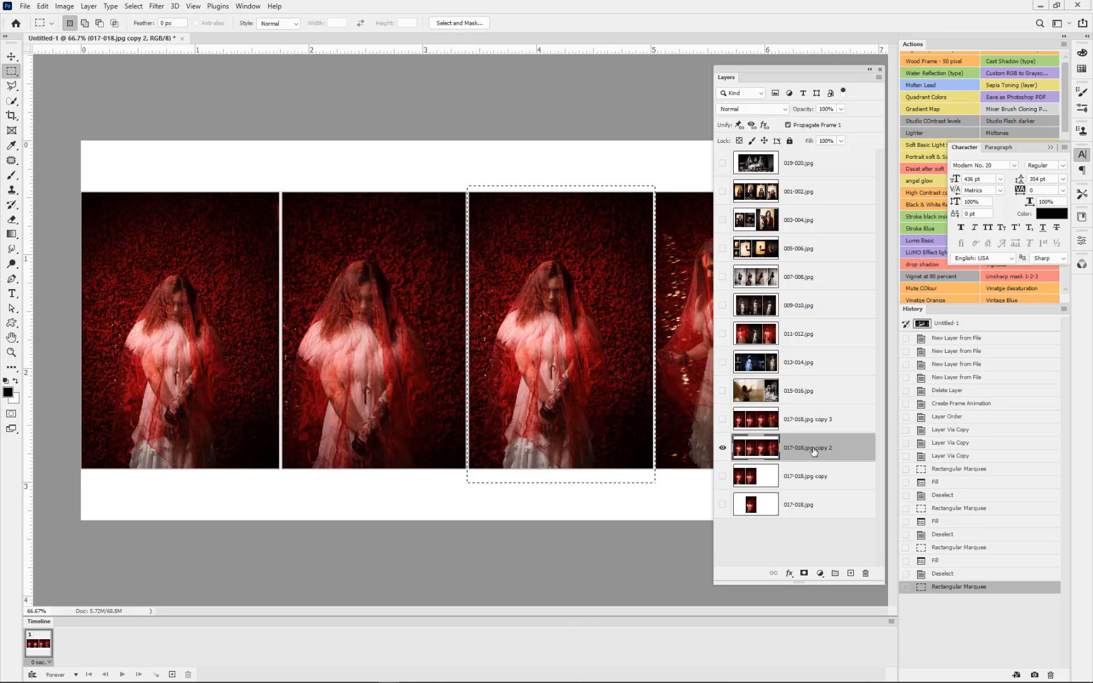
key("ctrl+BackSpace")
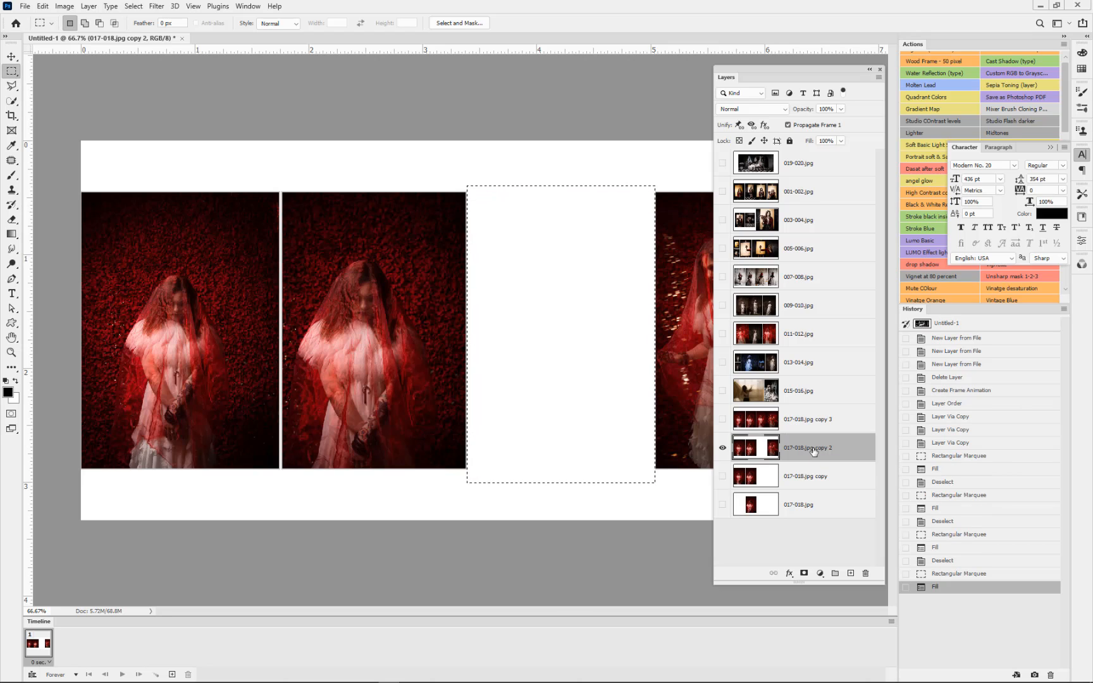
key("ctrl+d")
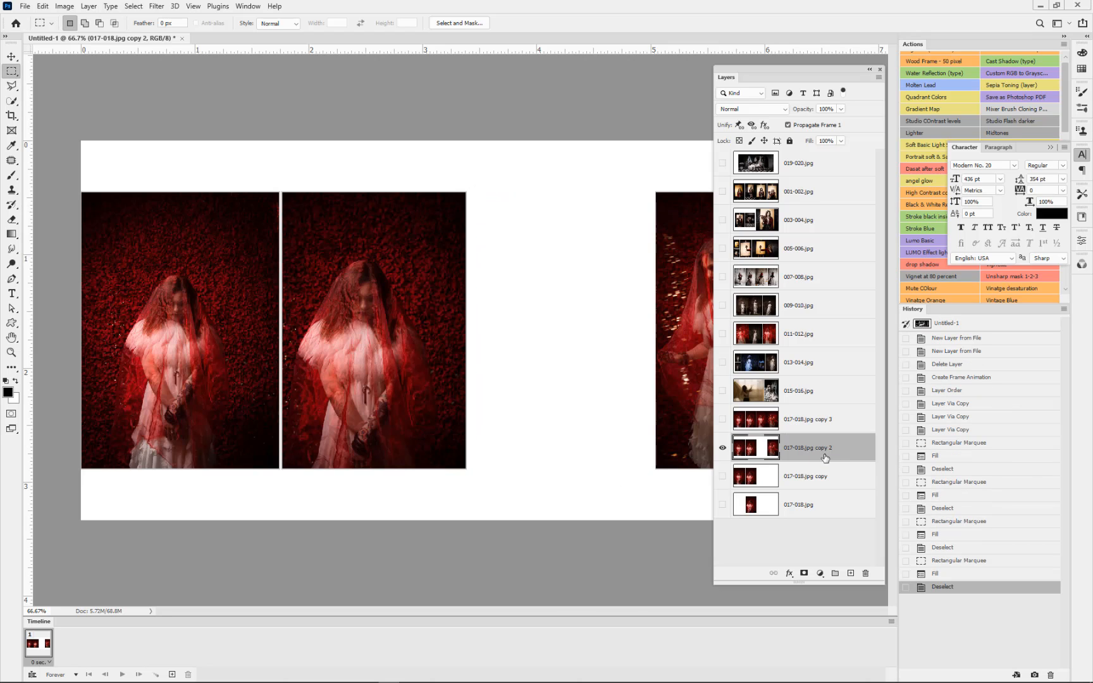
Step: Check the photo sequence by showing 017-018.jpg and its three copies in turn from the lowest layer up, leaving all four visible
left_click(722, 440)
left_click(722, 424)
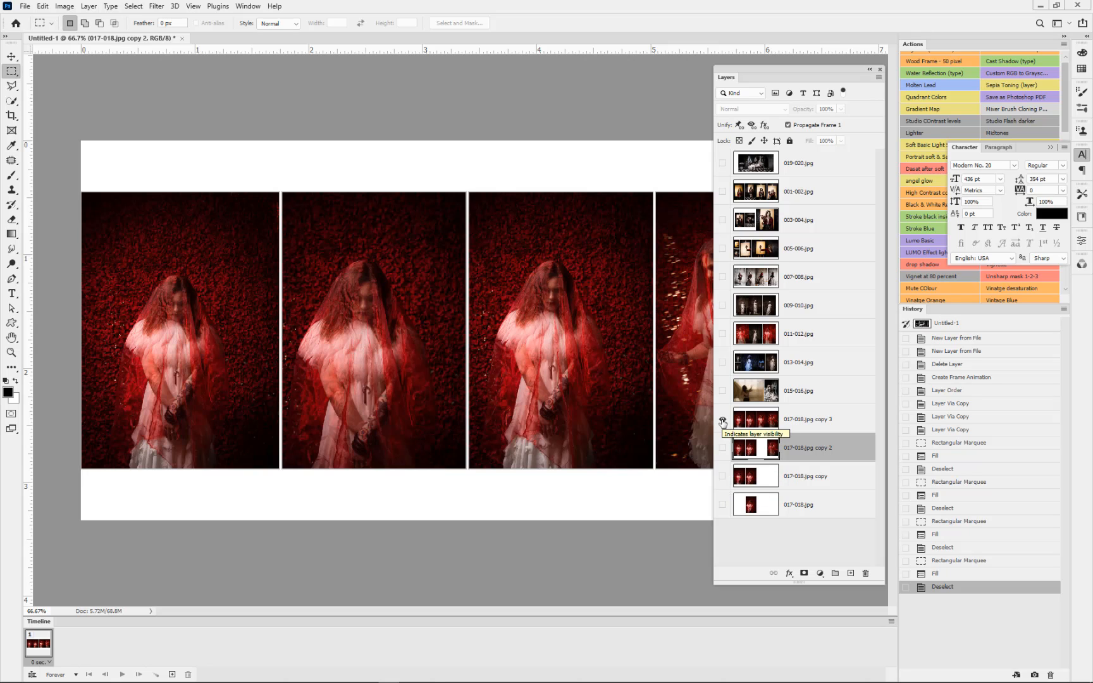
left_click(722, 420)
left_click(722, 505)
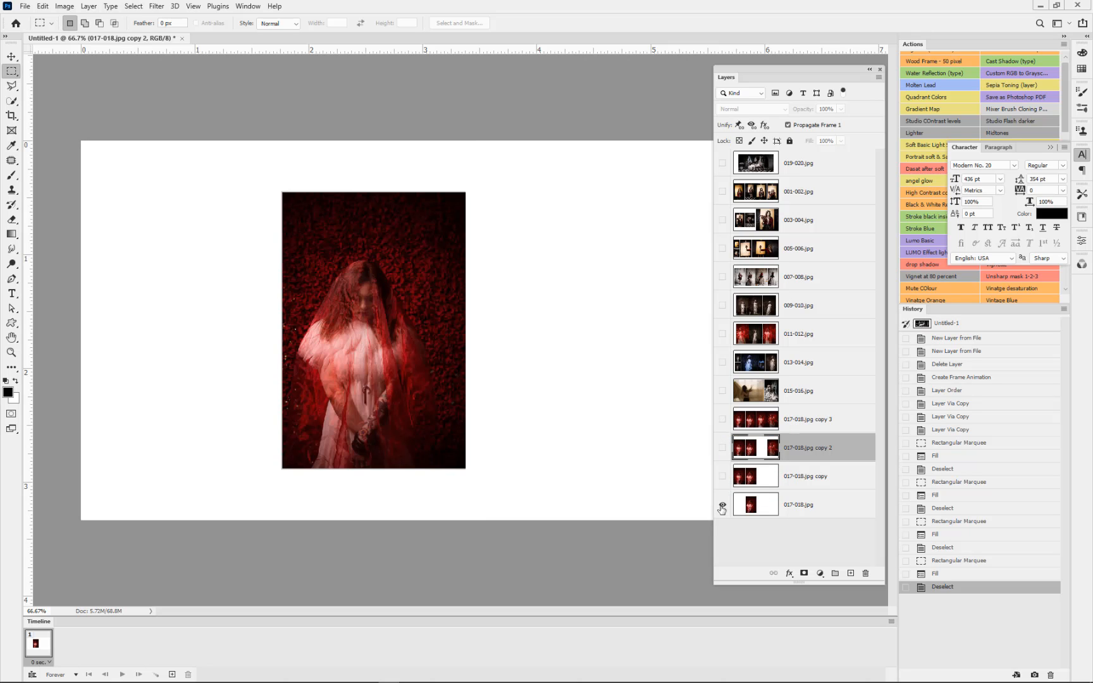
left_click(722, 476)
left_click(722, 448)
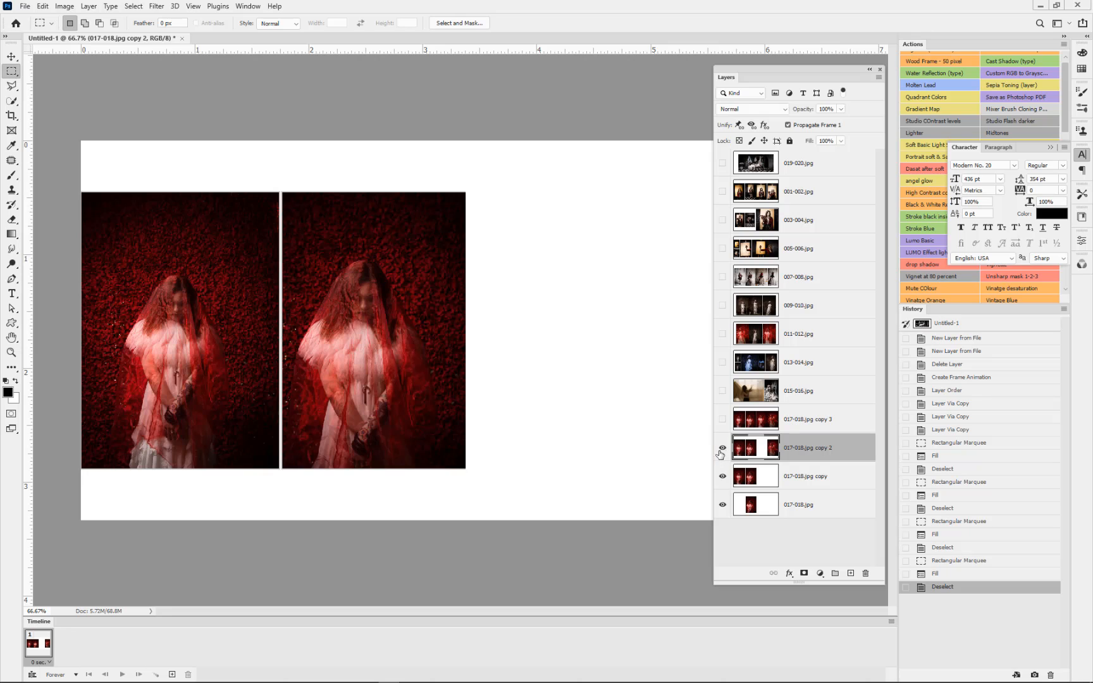
left_click(722, 419)
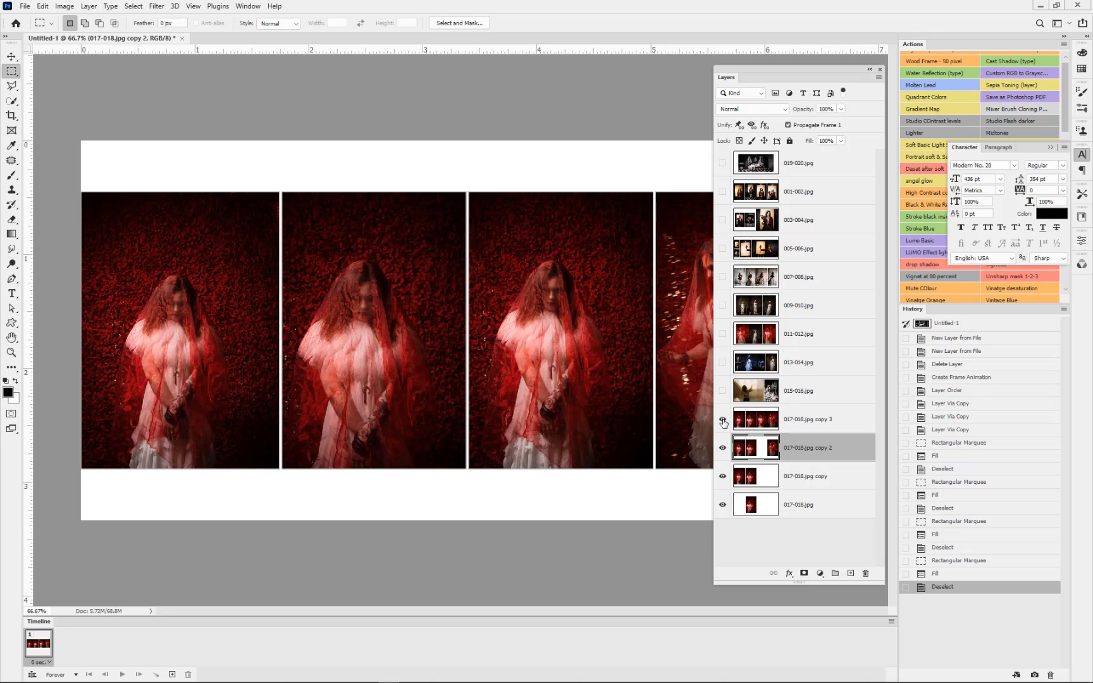
Step: Duplicate the 017-018.jpg copy 3 layer and convert everything except the third photo on the duplicate to black and white with Channel Mixer
left_click(758, 425)
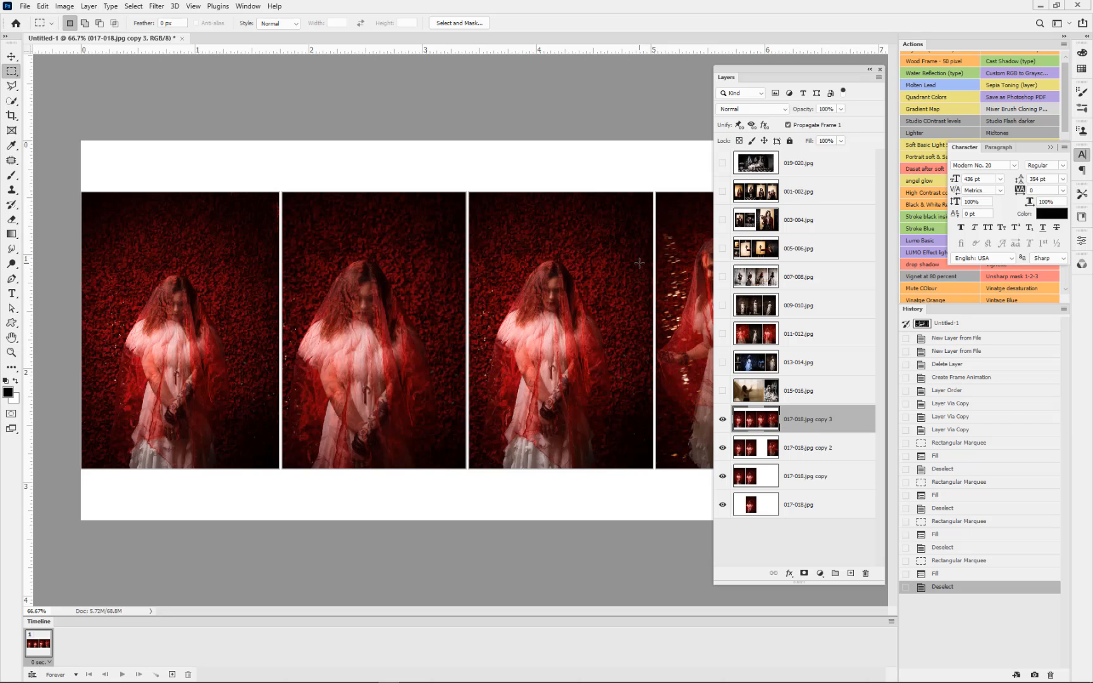
key("ctrl+j")
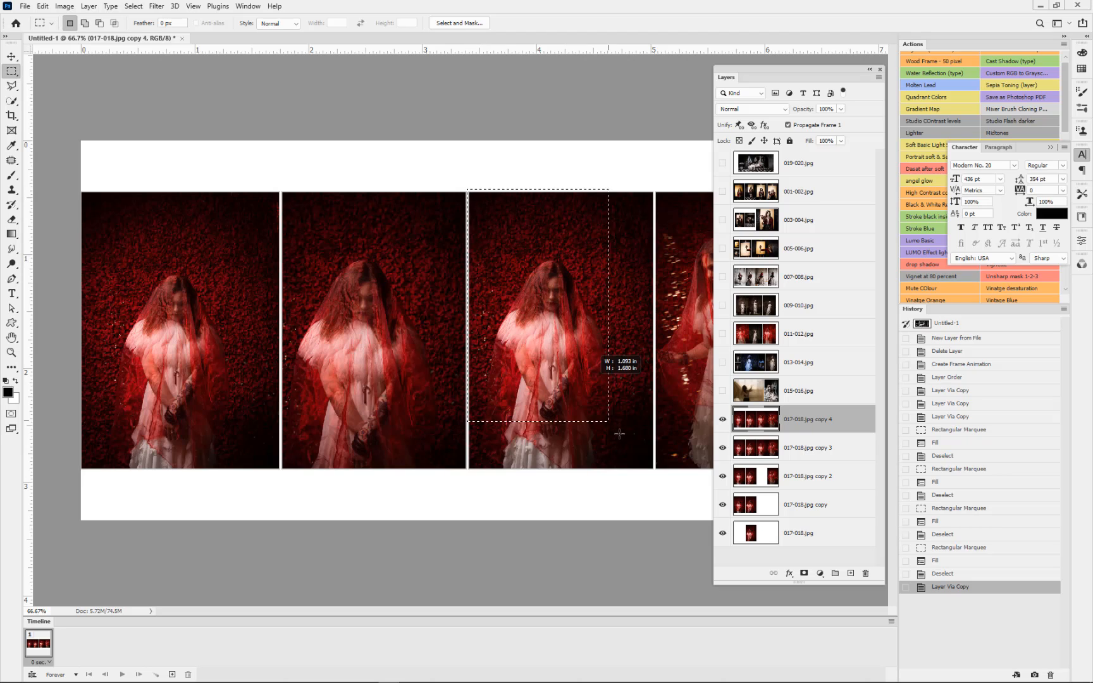
left_click_drag(652, 466, 654, 475)
left_click(133, 6)
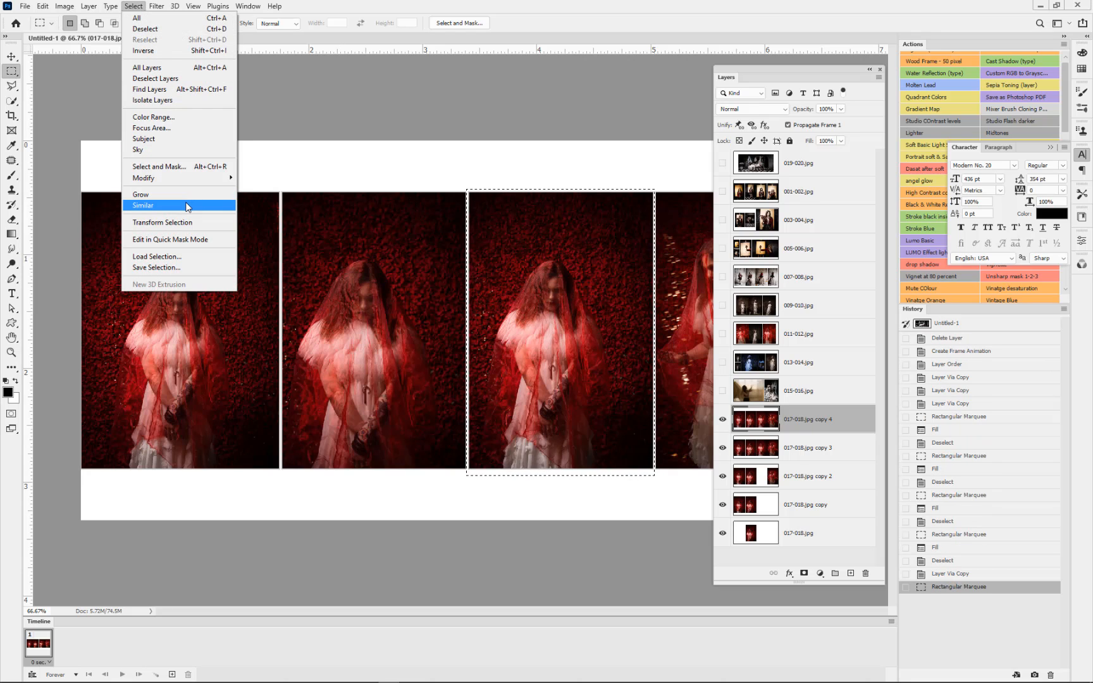
left_click(166, 51)
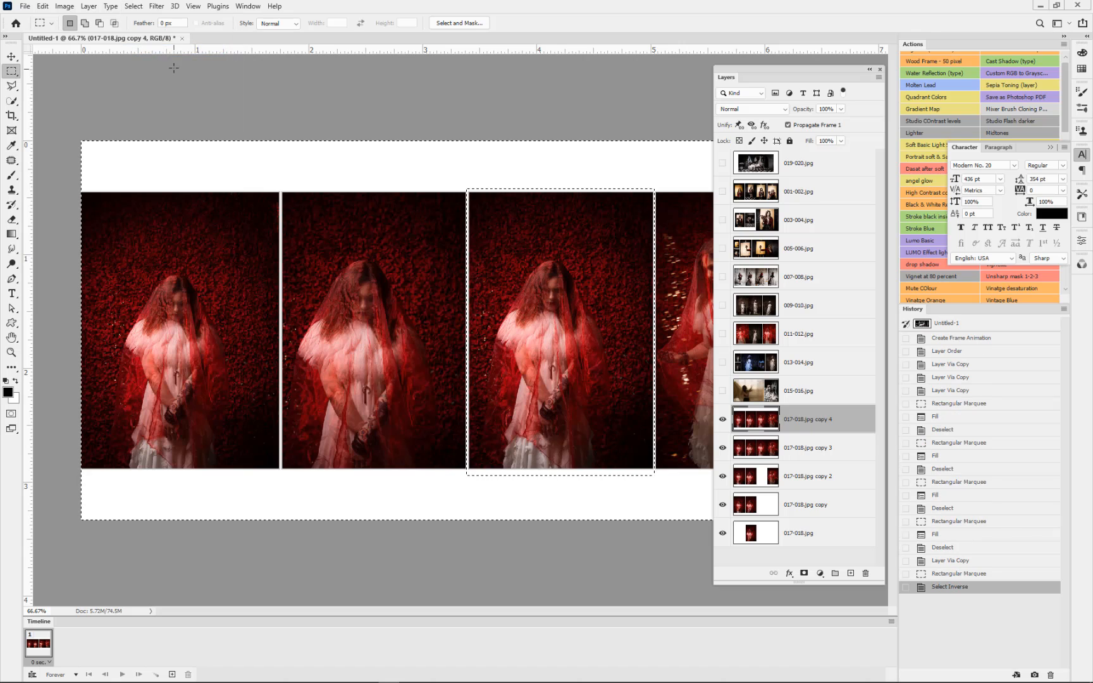
key("F2")
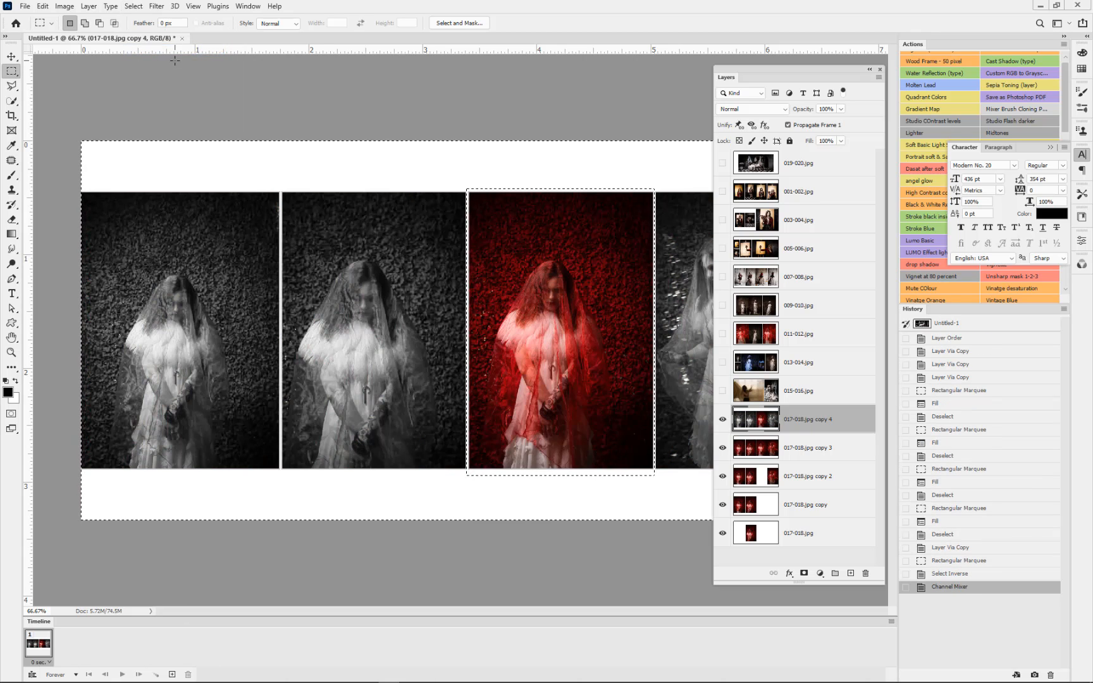
Step: Increase the contrast of the black-and-white area with Levels, setting the black input to 52 and the white input to 233
key("ctrl+l")
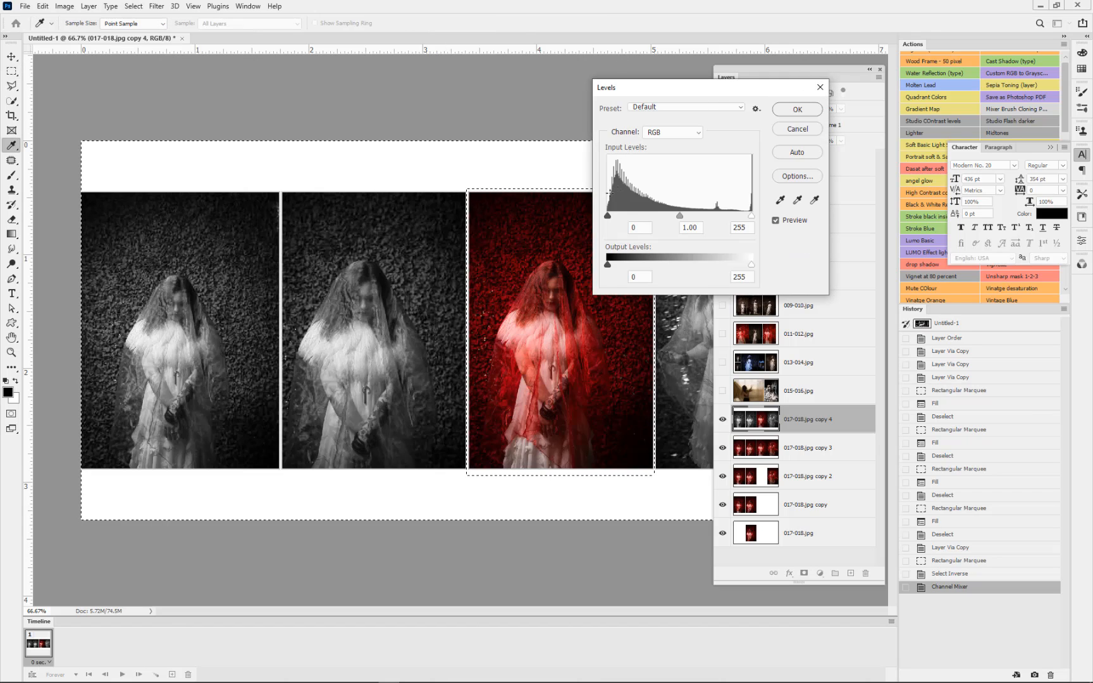
left_click_drag(608, 215, 637, 216)
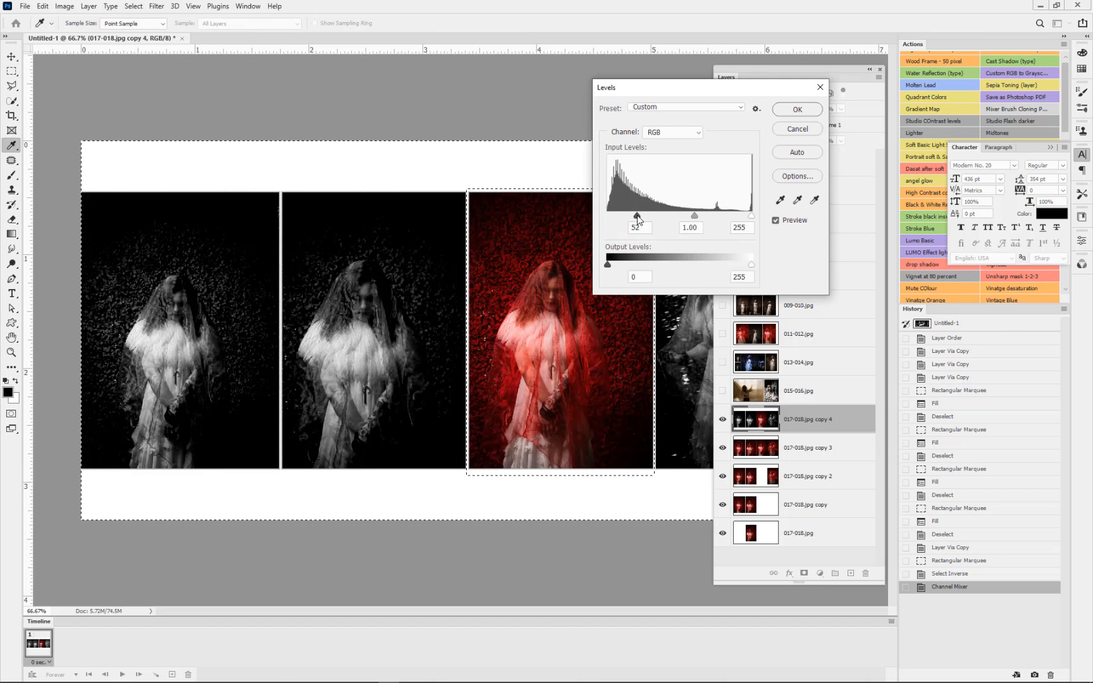
left_click_drag(751, 216, 739, 216)
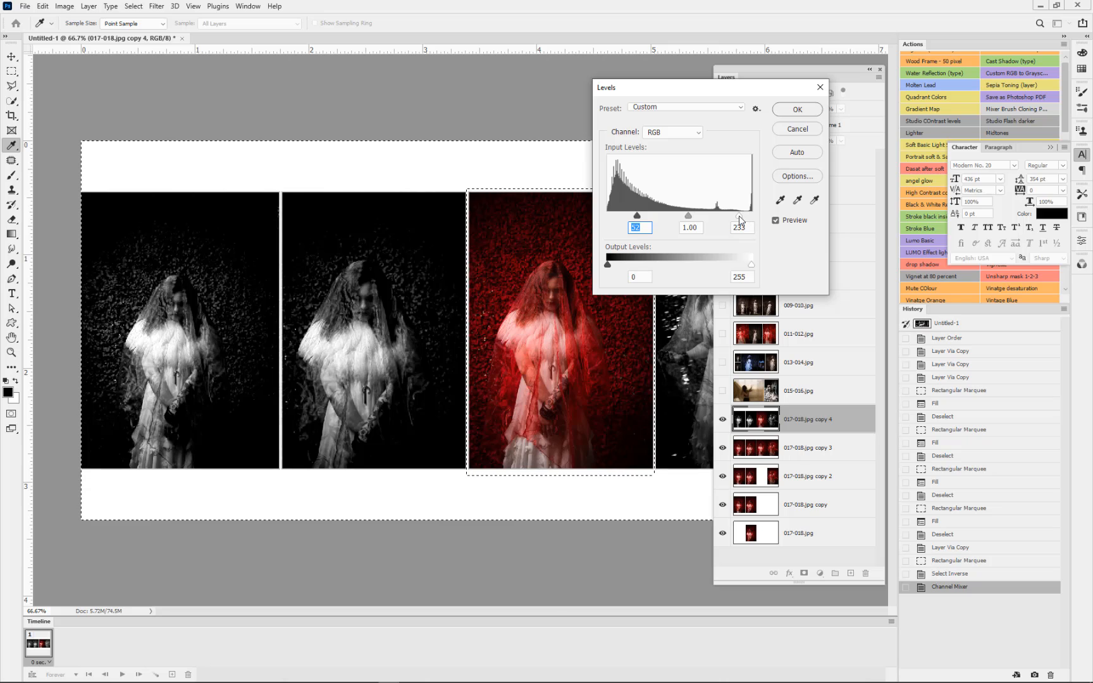
left_click(796, 109)
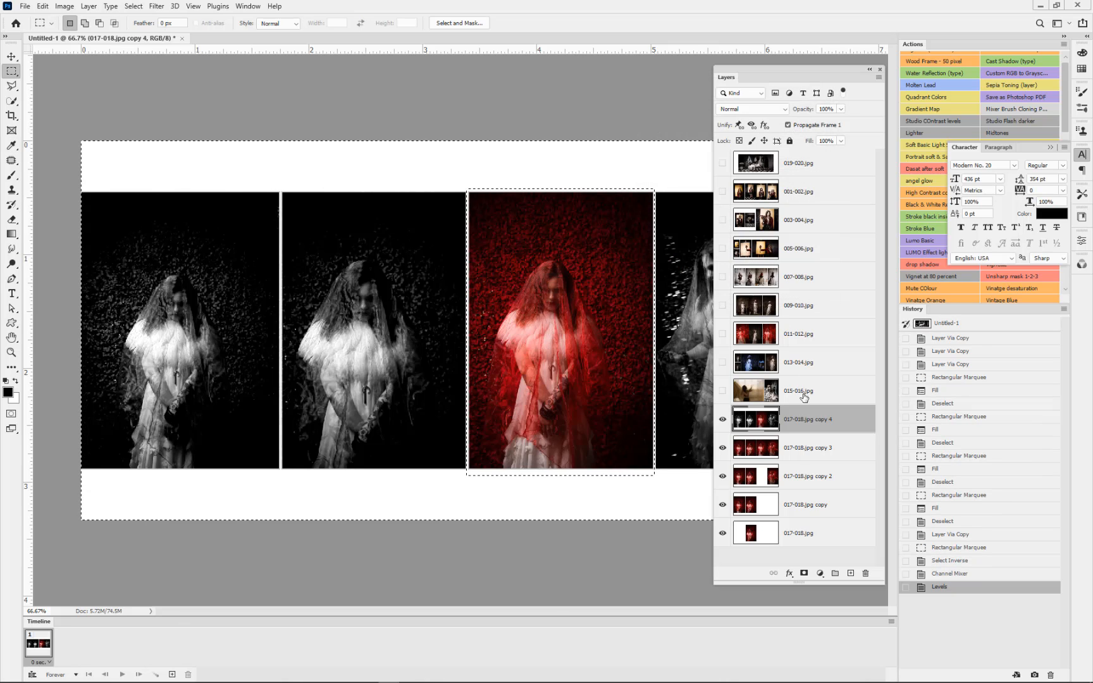
Step: Invert the selection to the red third photo, brighten it and boost its contrast with Levels, and deselect
left_click(133, 6)
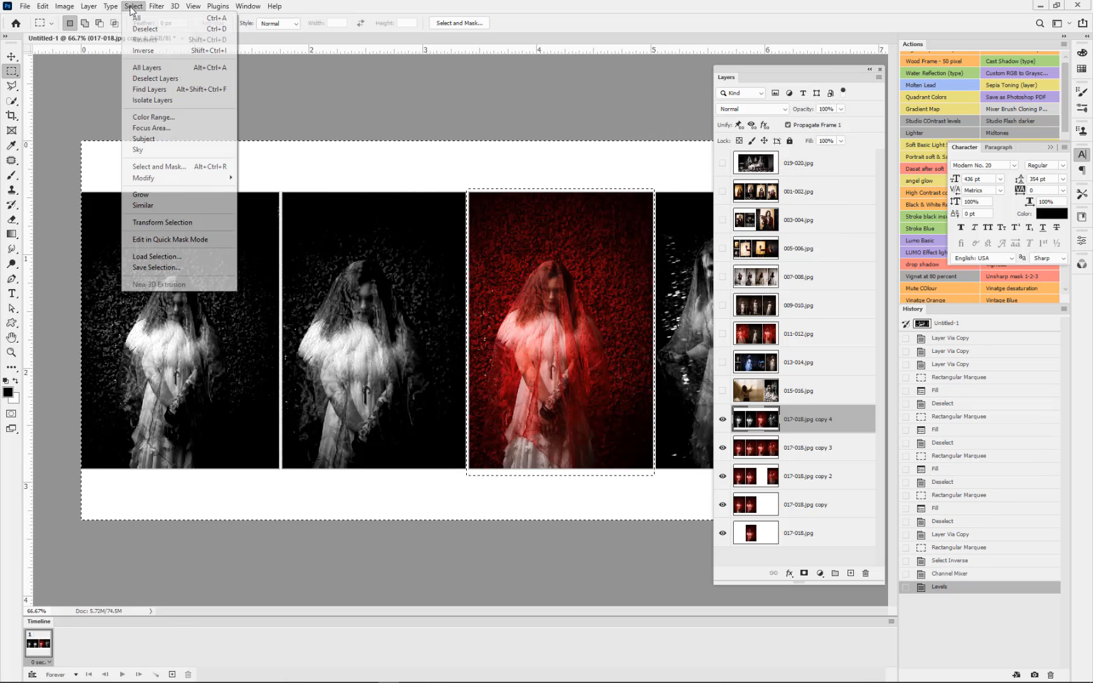
left_click(152, 49)
key("ctrl+l")
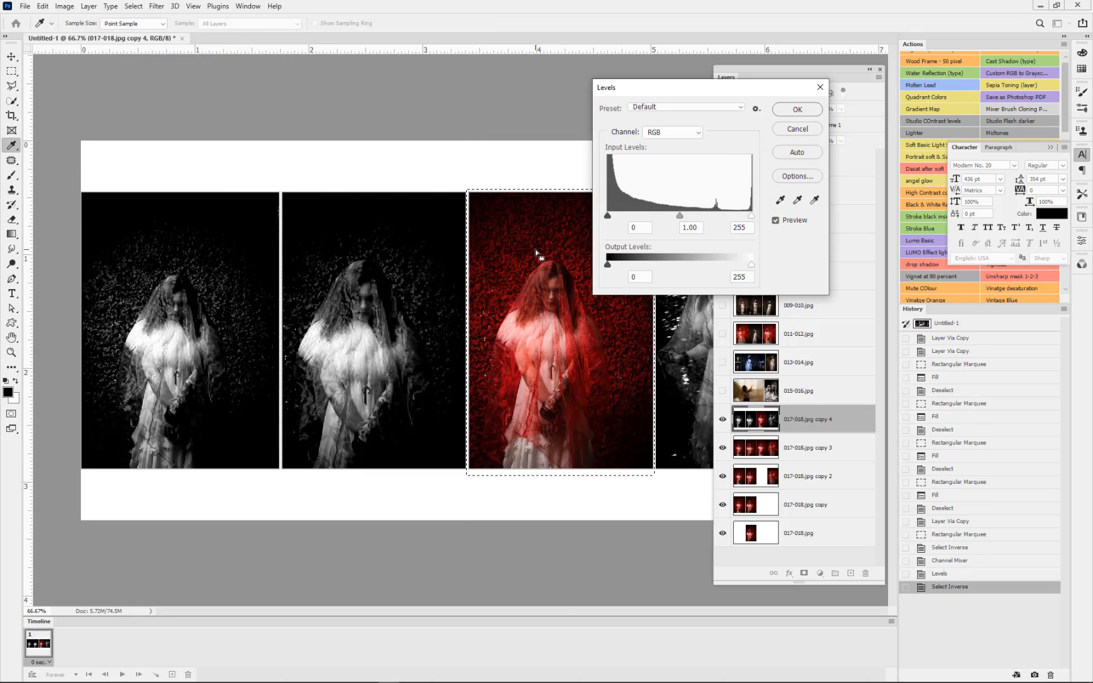
left_click_drag(750, 216, 727, 220)
left_click_drag(607, 217, 718, 218)
left_click(797, 109)
key("m")
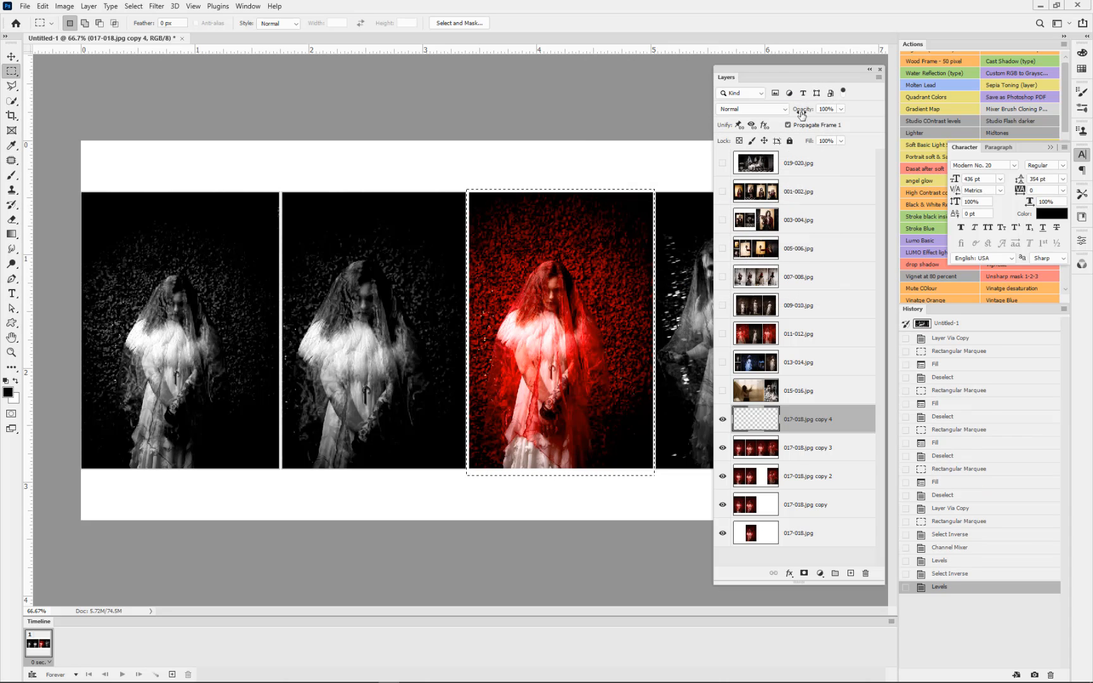
key("ctrl+d")
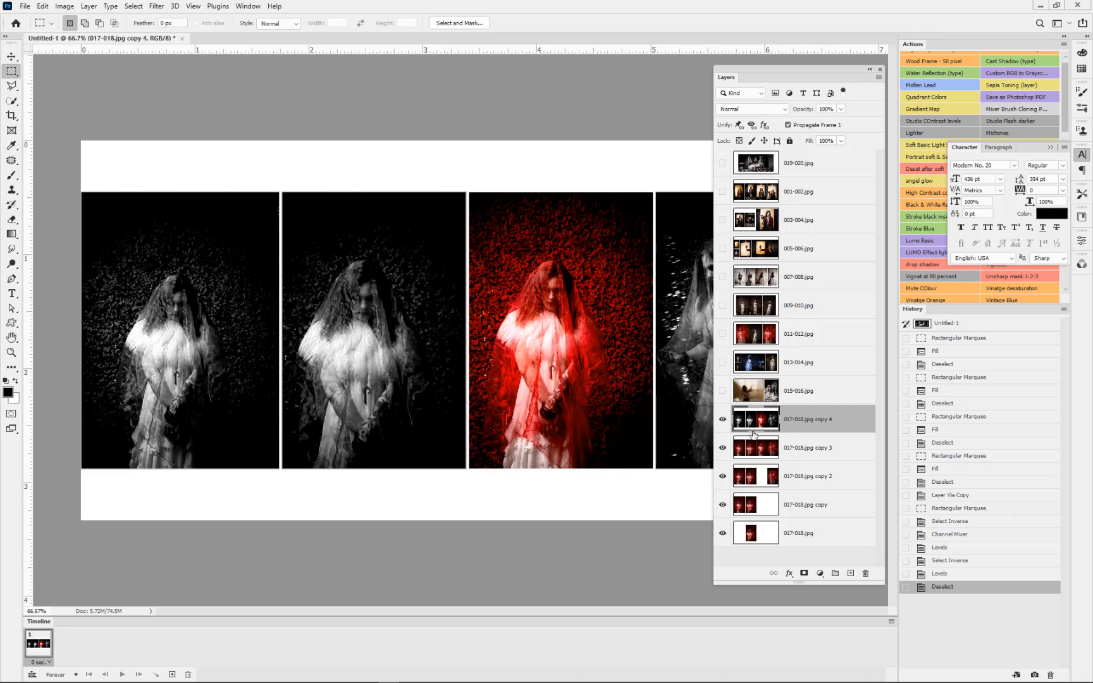
Step: Duplicate the 017-018.jpg copy 4 layer and reduce the duplicate to a pasted copy of only the red third photo
mouse_move(722, 419)
left_mouse_down()
mouse_move(725, 506)
mouse_move(724, 420)
left_mouse_up()
key("ctrl+j")
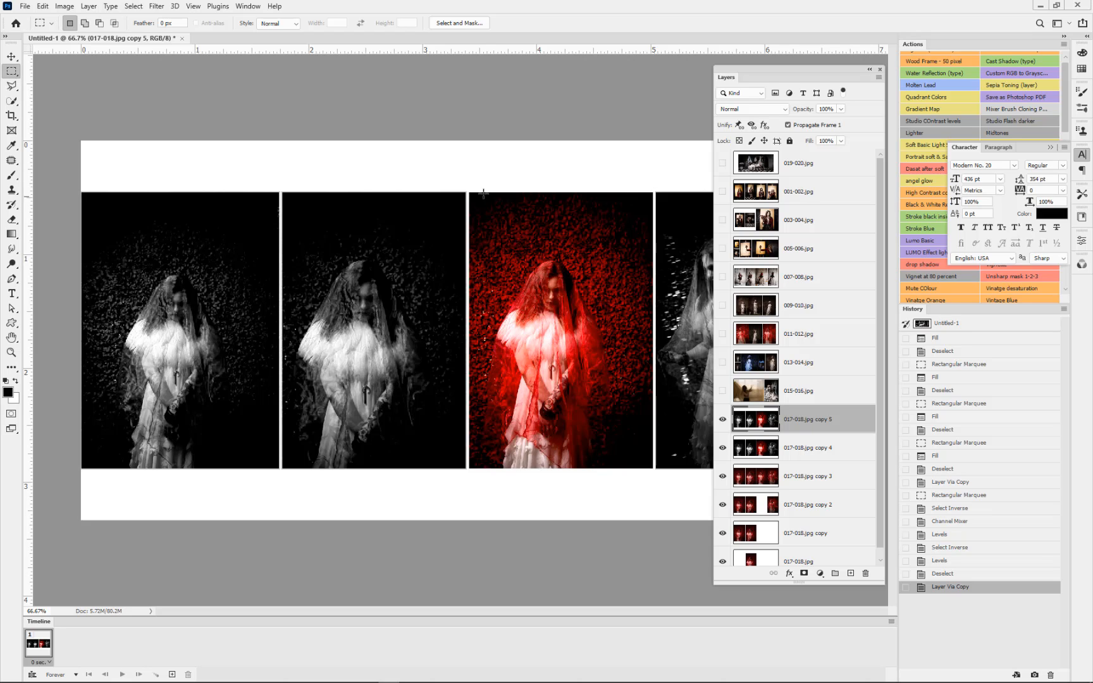
left_click_drag(468, 188, 655, 477)
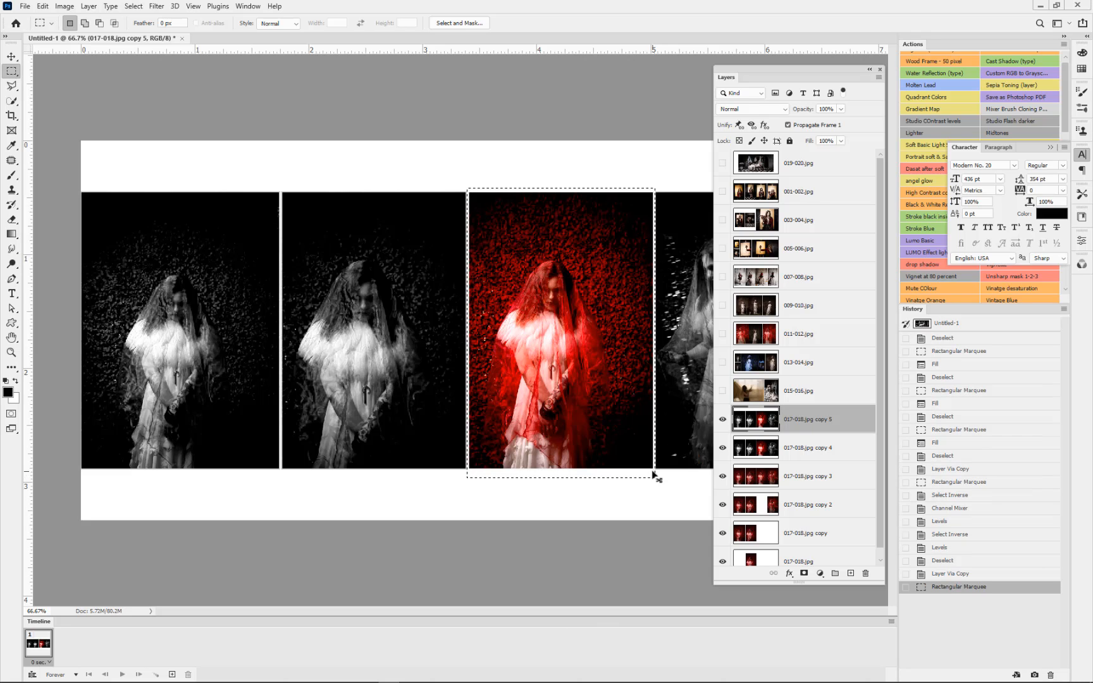
key("ctrl+a")
key("Delete")
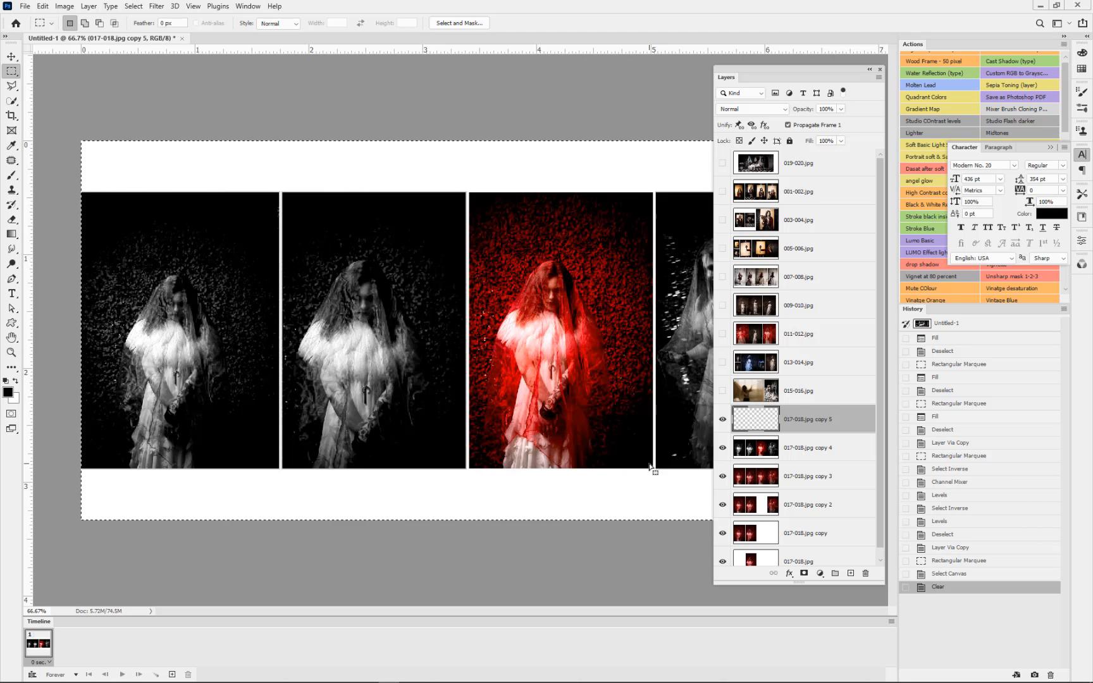
key("ctrl+v")
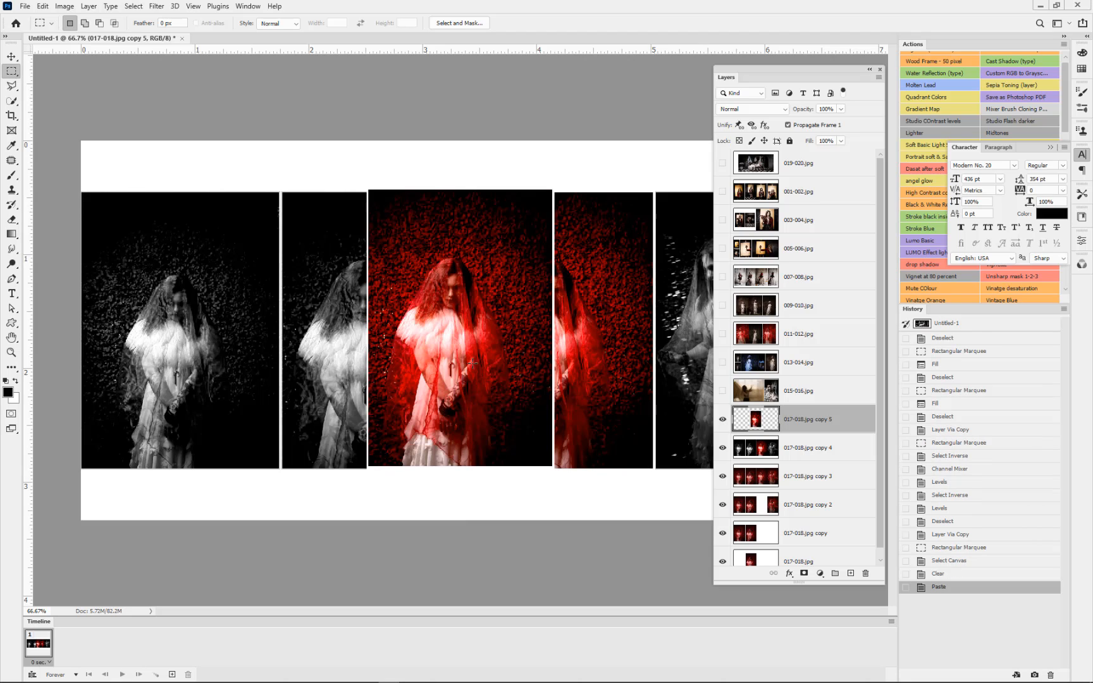
Step: Place the pasted photo over the third photo, rotate it about 2.7° clockwise and enlarge it to about 117%
left_click(11, 56)
left_click_drag(486, 285, 578, 286)
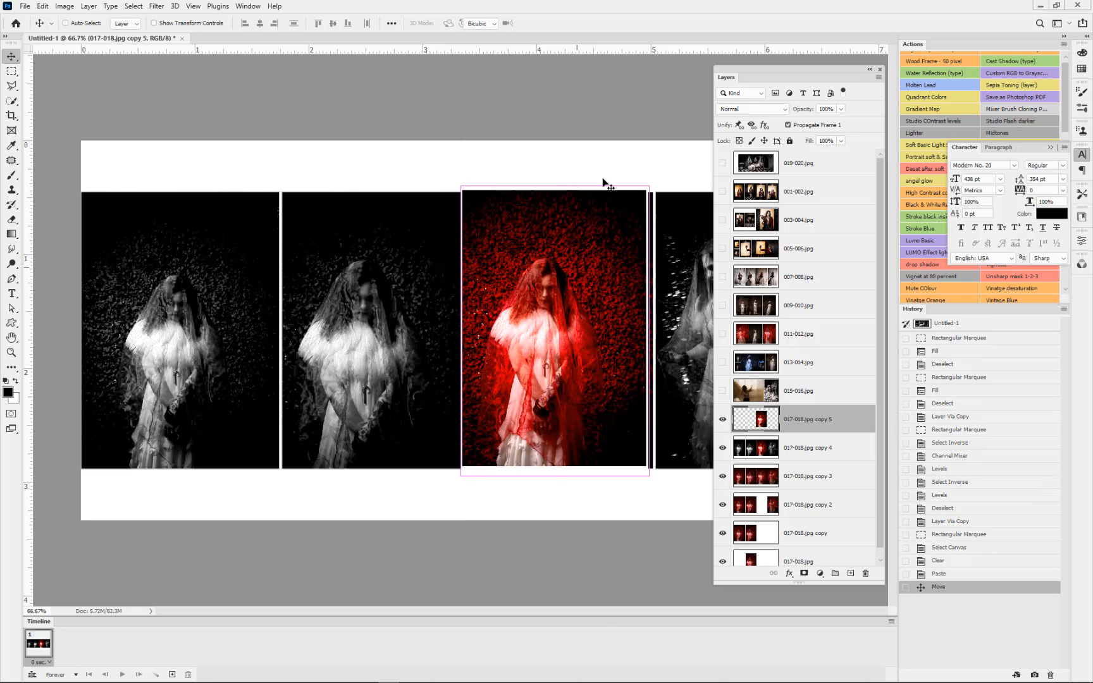
key("ctrl+t")
left_click_drag(605, 166, 617, 163)
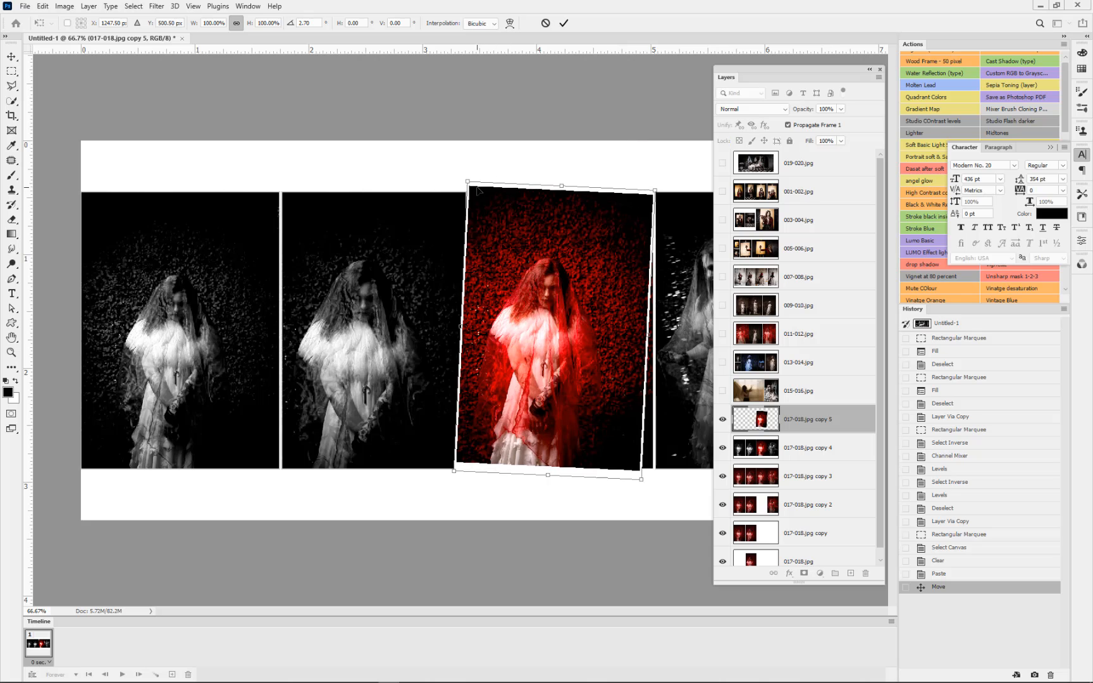
left_click_drag(458, 175, 422, 178)
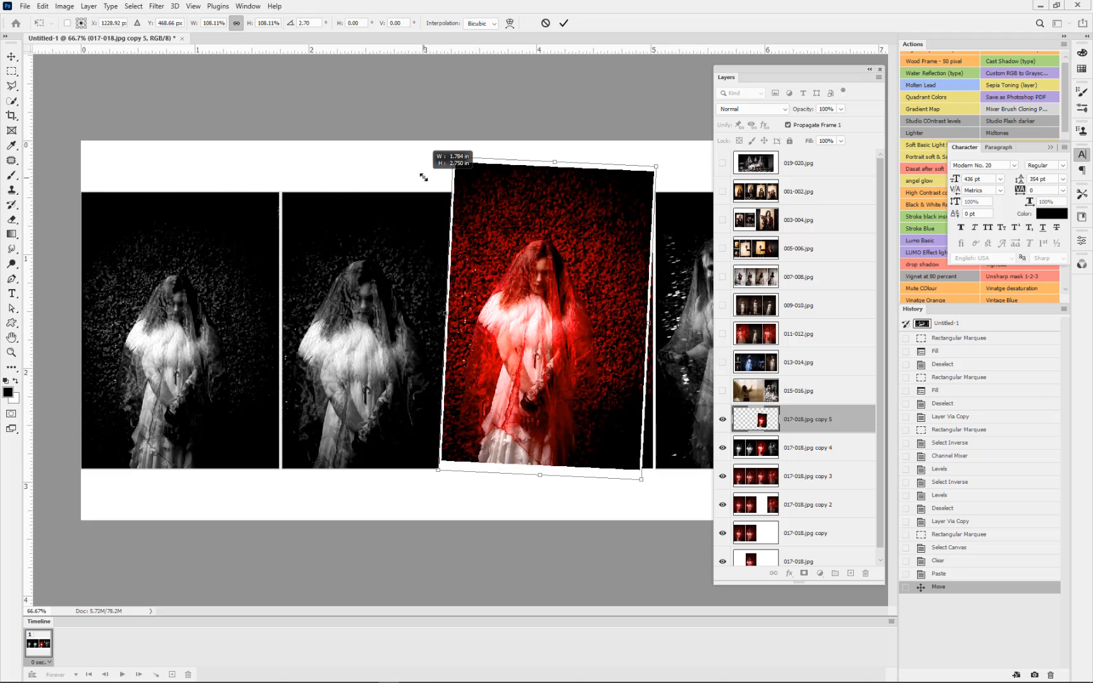
left_click_drag(644, 478, 668, 503)
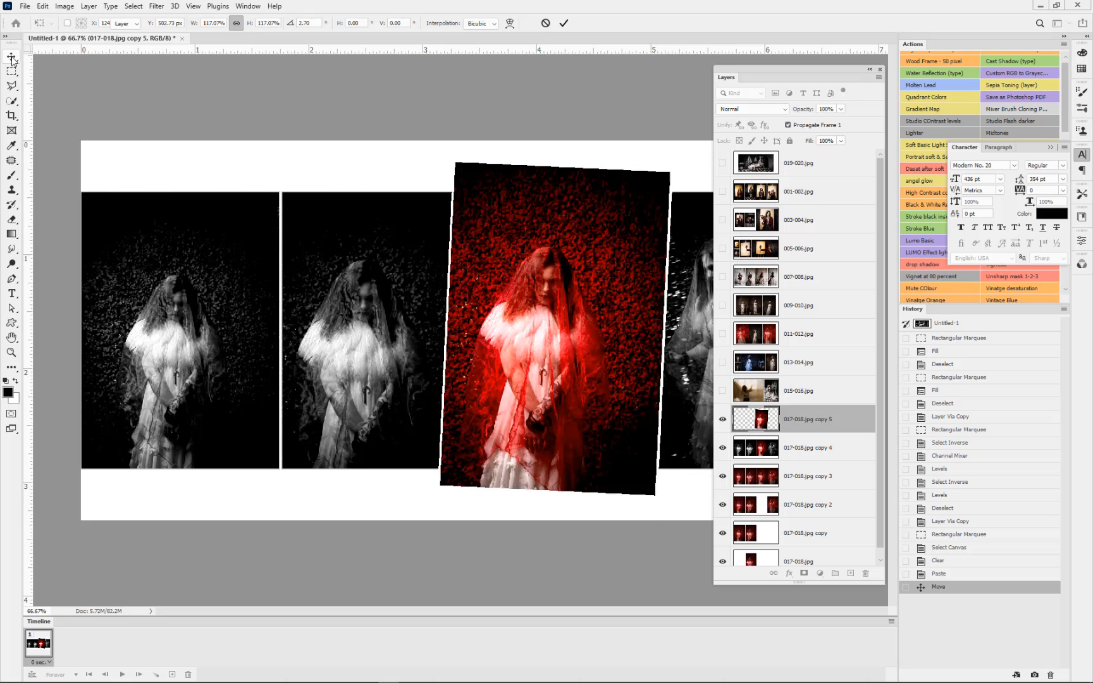
key("Return")
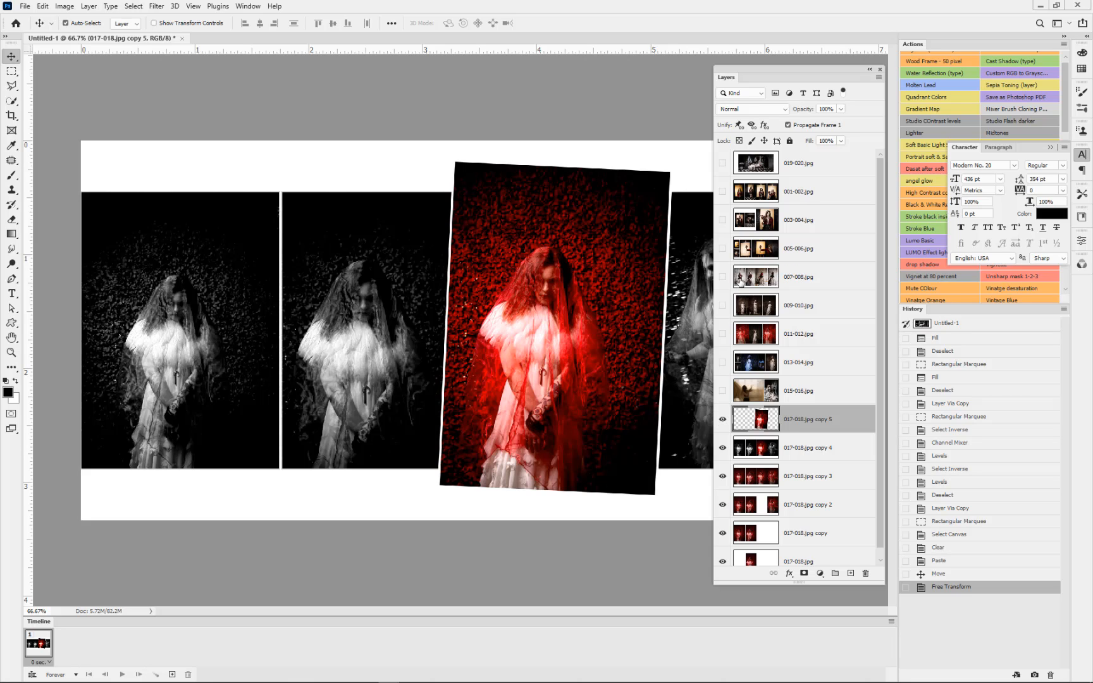
Step: Show the 007-008.jpg layer and duplicate it
left_click(722, 277)
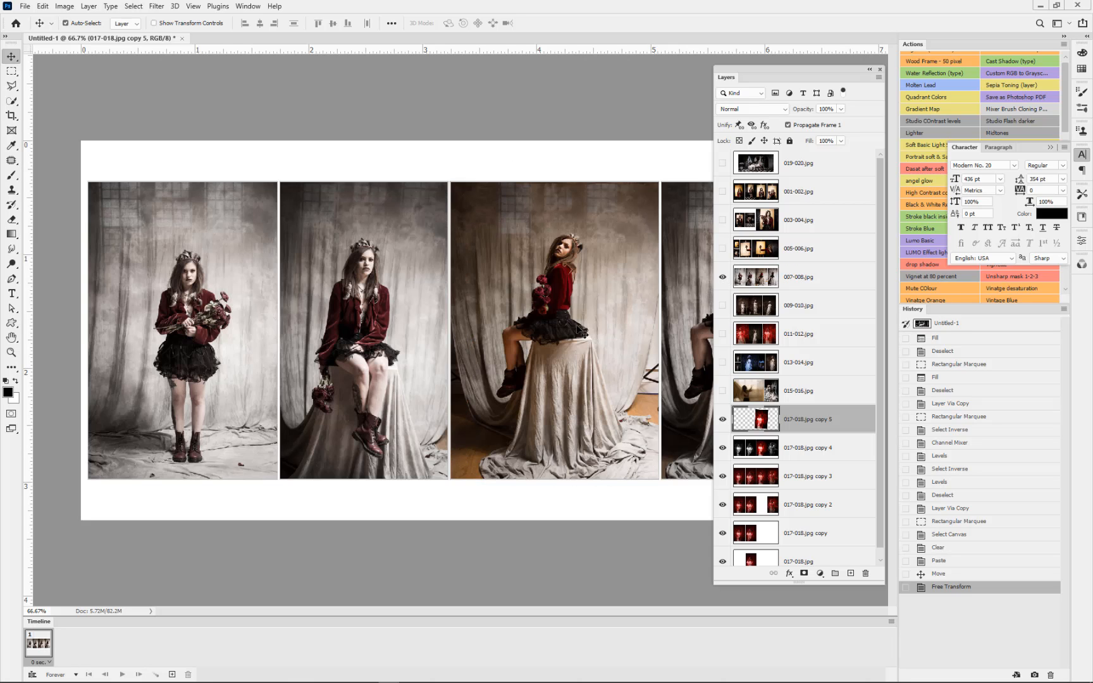
scroll(577, 332, "down", 2)
scroll(576, 332, "down", 1)
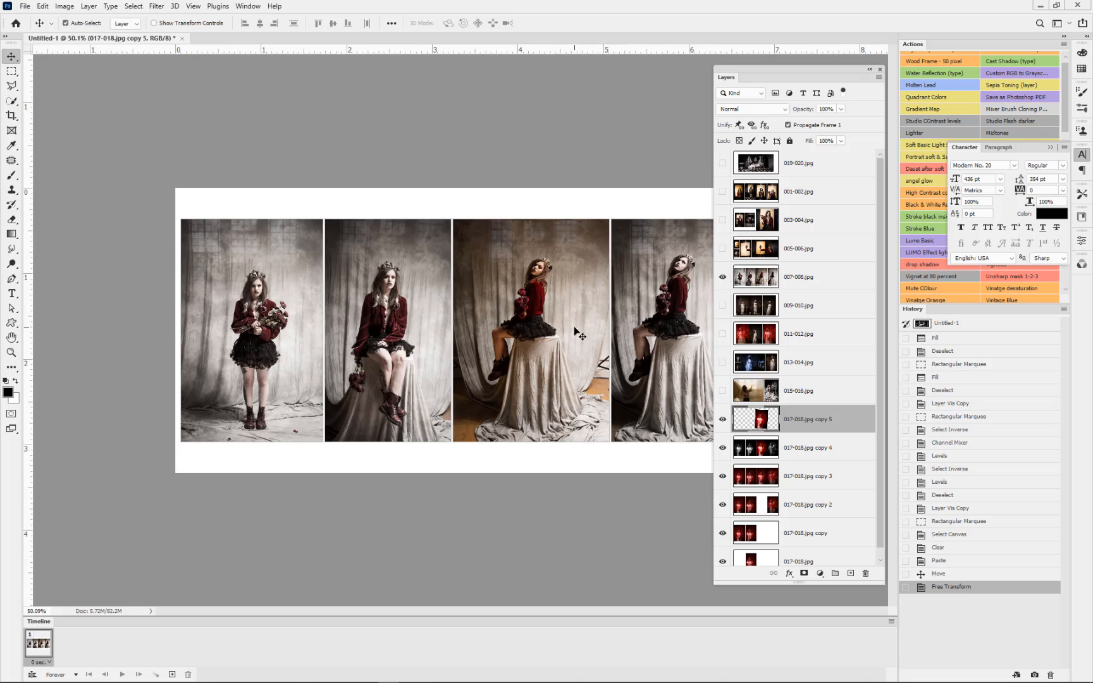
scroll(577, 332, "down", 1)
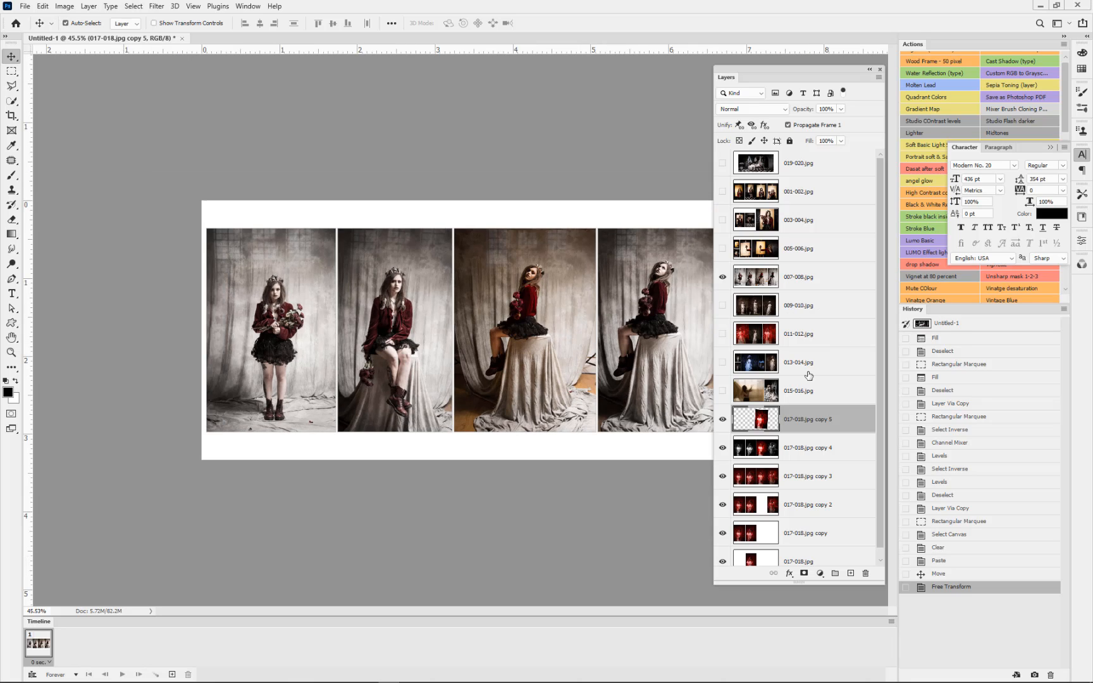
left_click(804, 282)
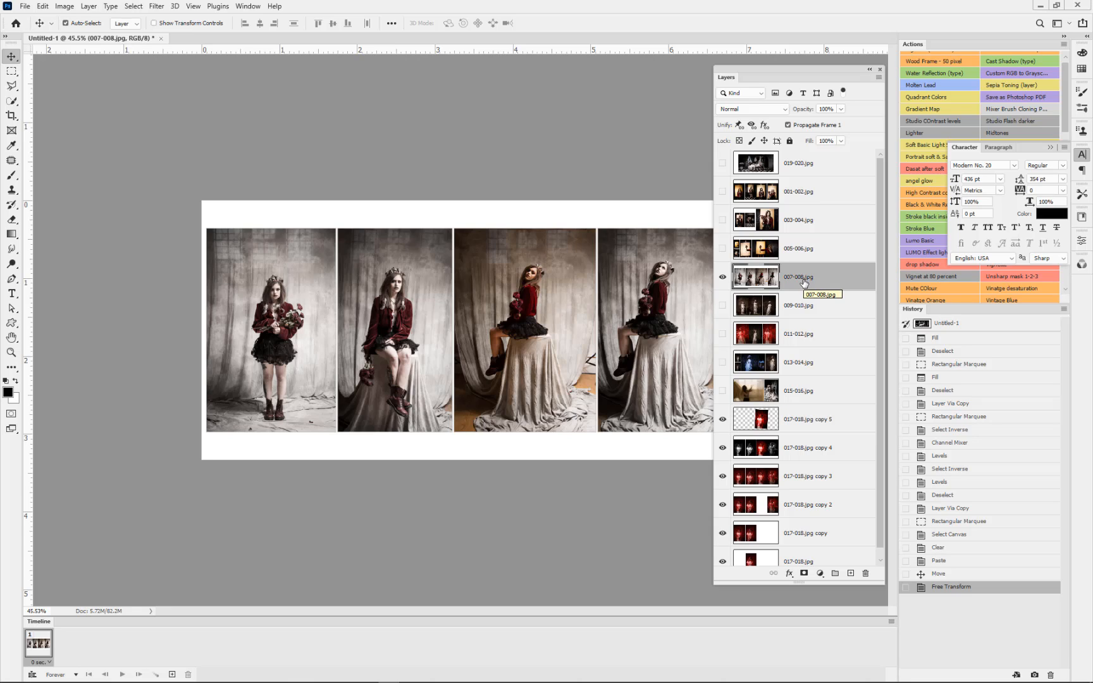
key("ctrl+j")
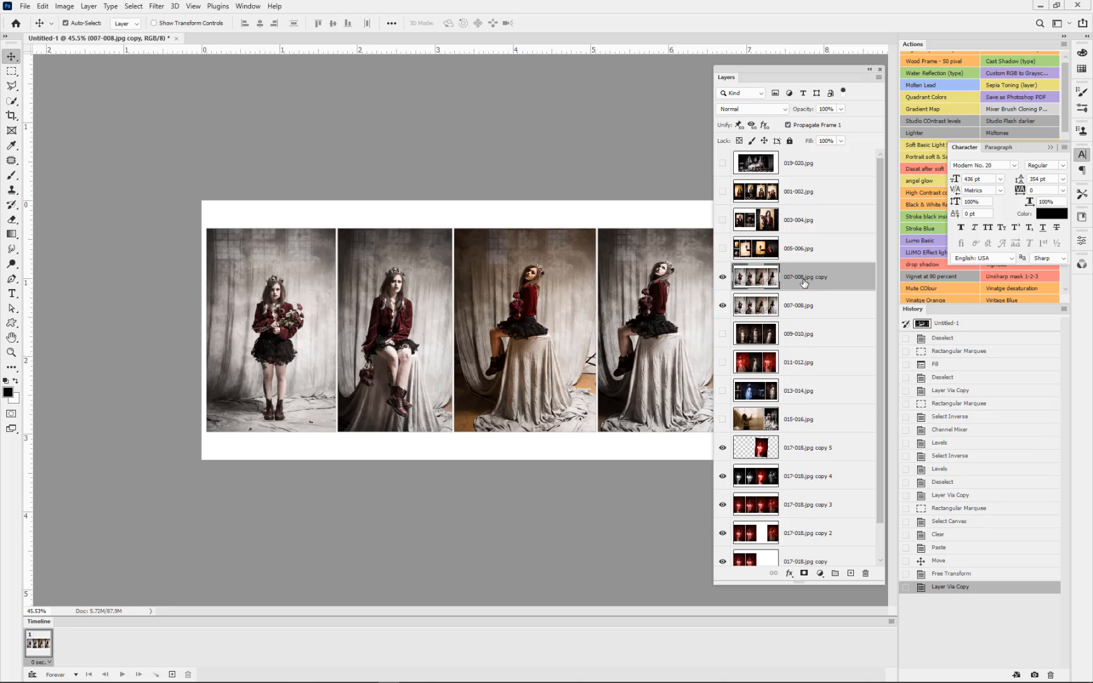
Step: Hide the 007-008.jpg copy layer and clear a rectangular area from each of the four photos on the original 007-008.jpg layer
left_click(762, 306)
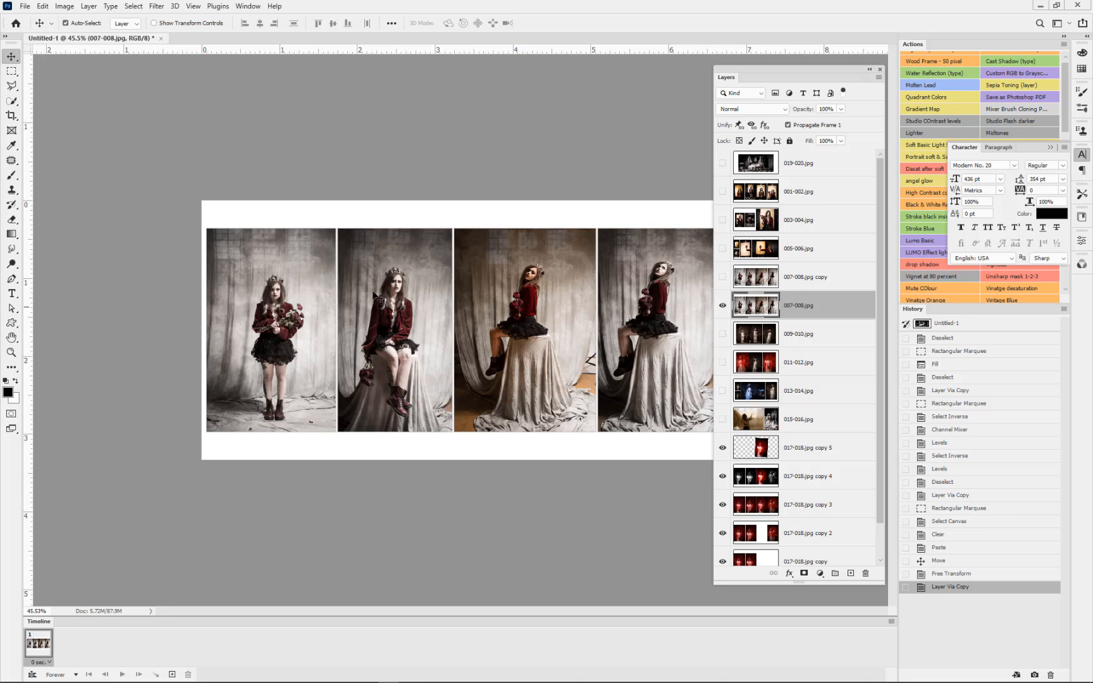
left_click(11, 70)
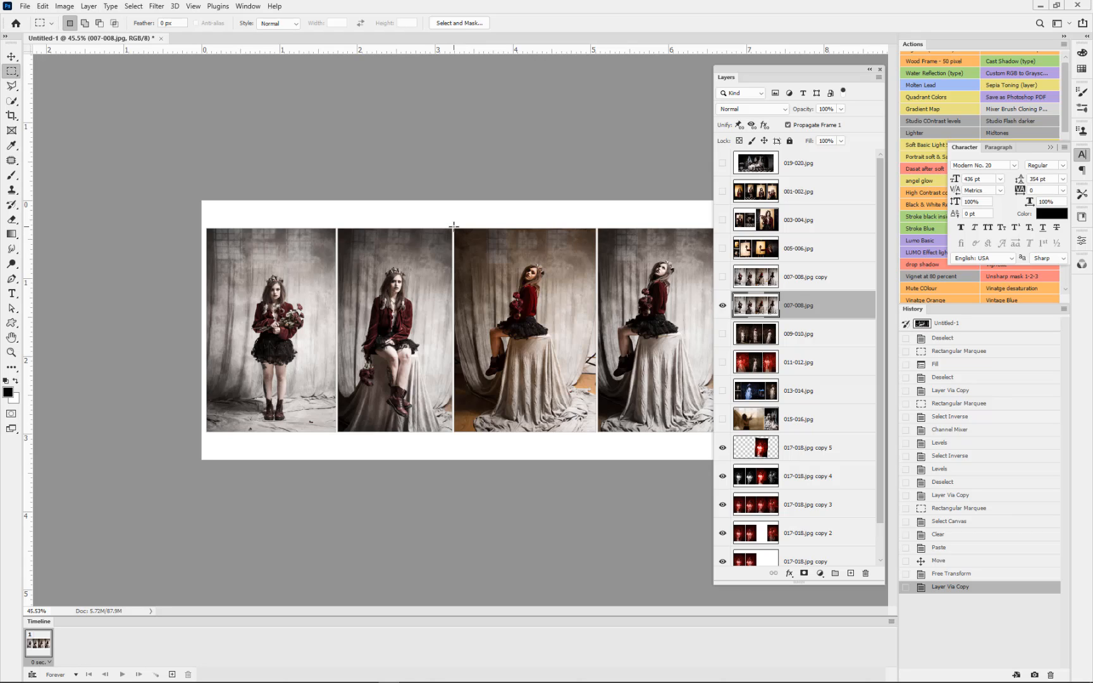
left_click_drag(244, 265, 314, 370)
left_click_drag(360, 301, 425, 380, "shift")
left_click_drag(499, 302, 568, 349, "shift")
left_click_drag(626, 252, 712, 307)
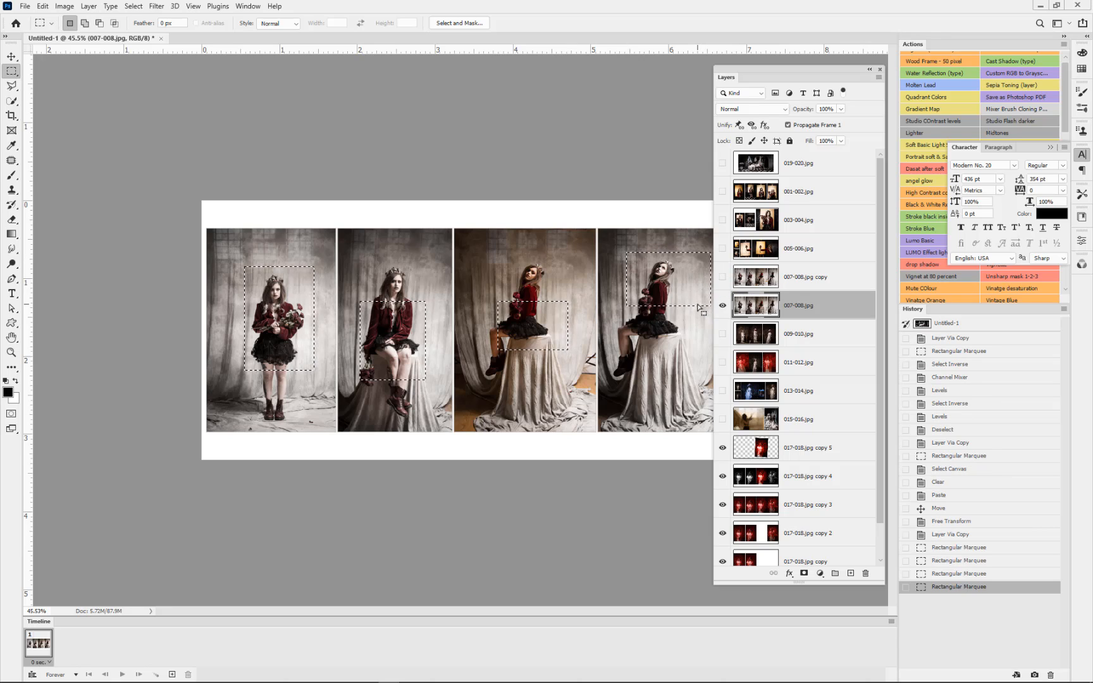
key("Delete")
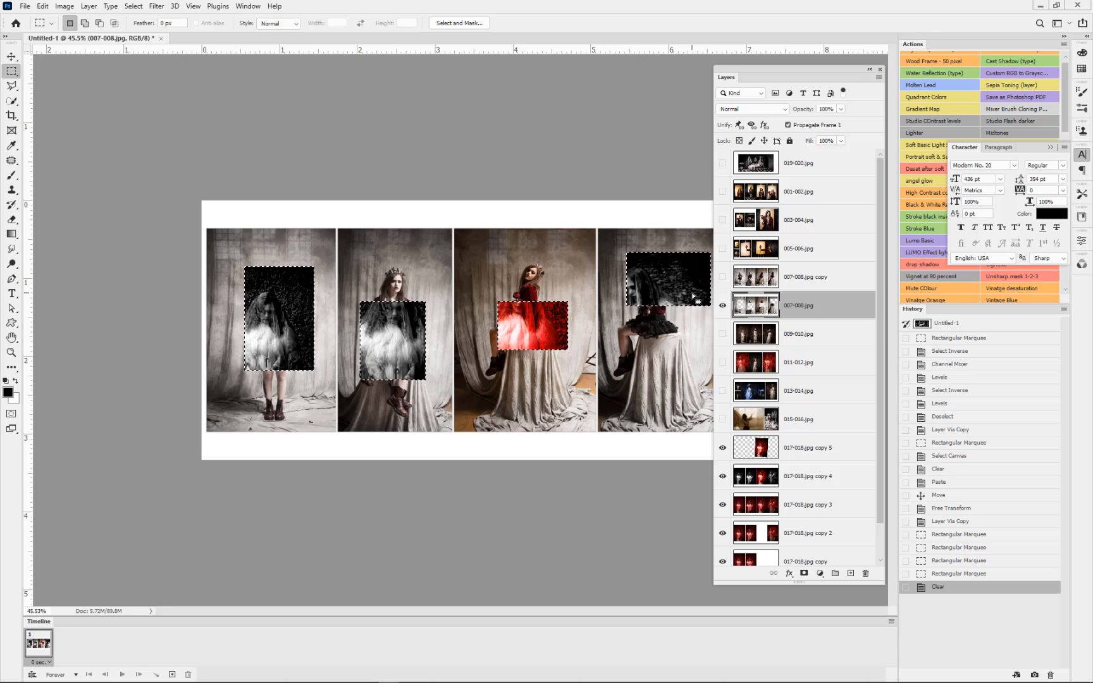
Step: Hide the 017-018.jpg layers and add a new white-filled layer directly beneath the cut-out 007-008.jpg layer
key("ctrl+d")
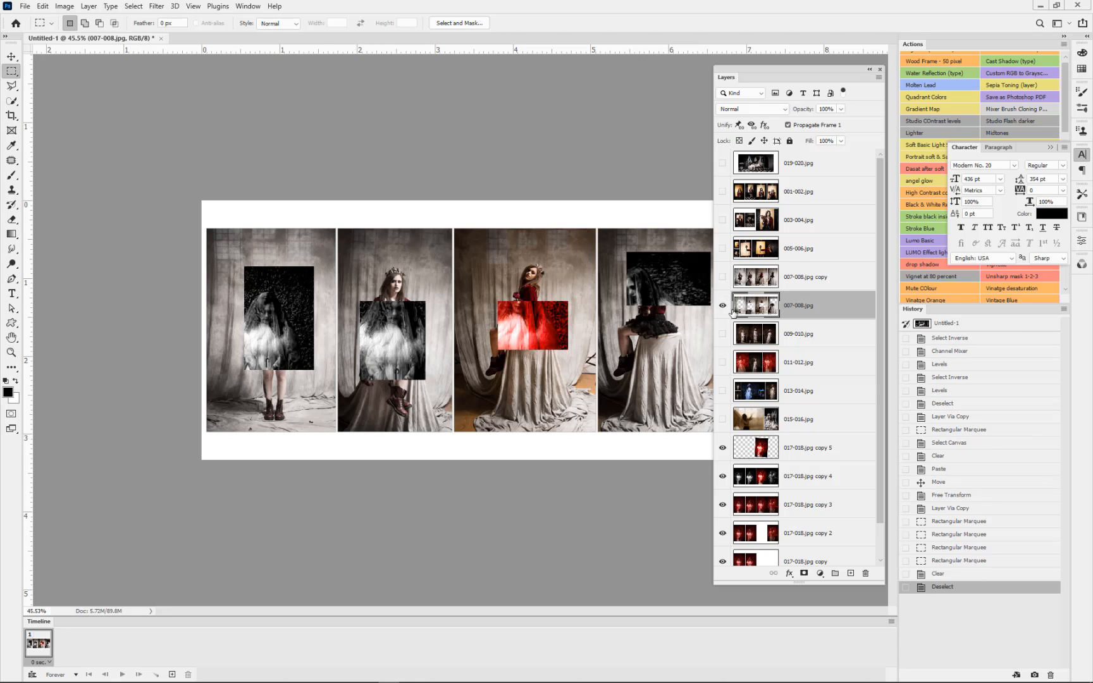
left_click_drag(722, 447, 727, 568)
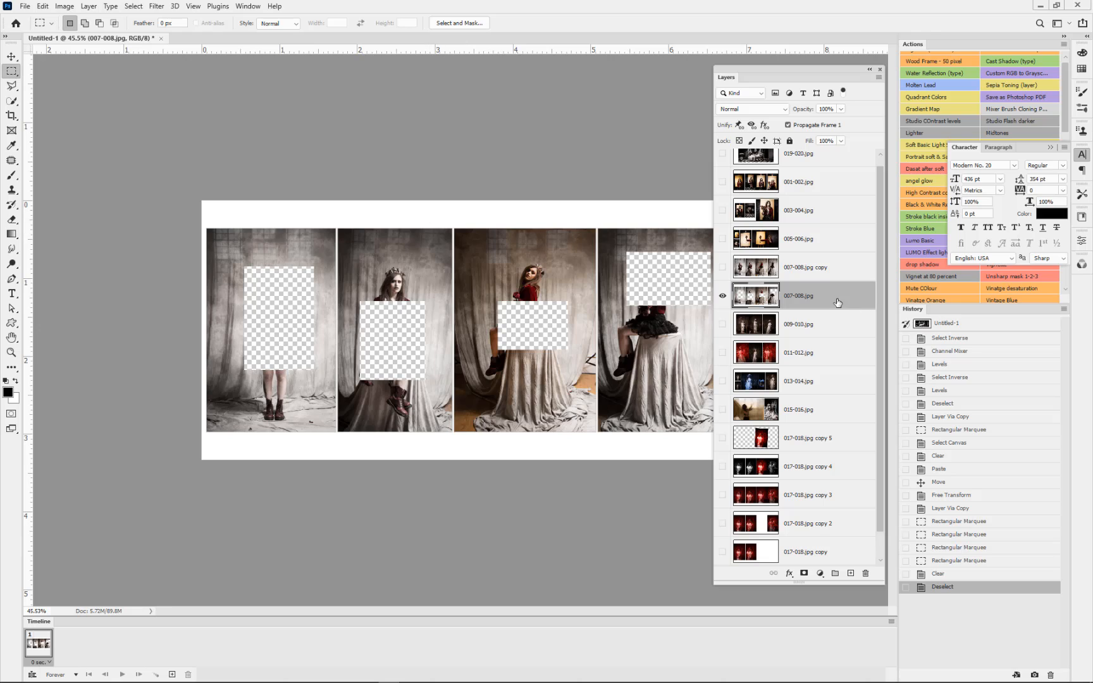
left_click(852, 573)
left_click_drag(828, 298, 825, 325)
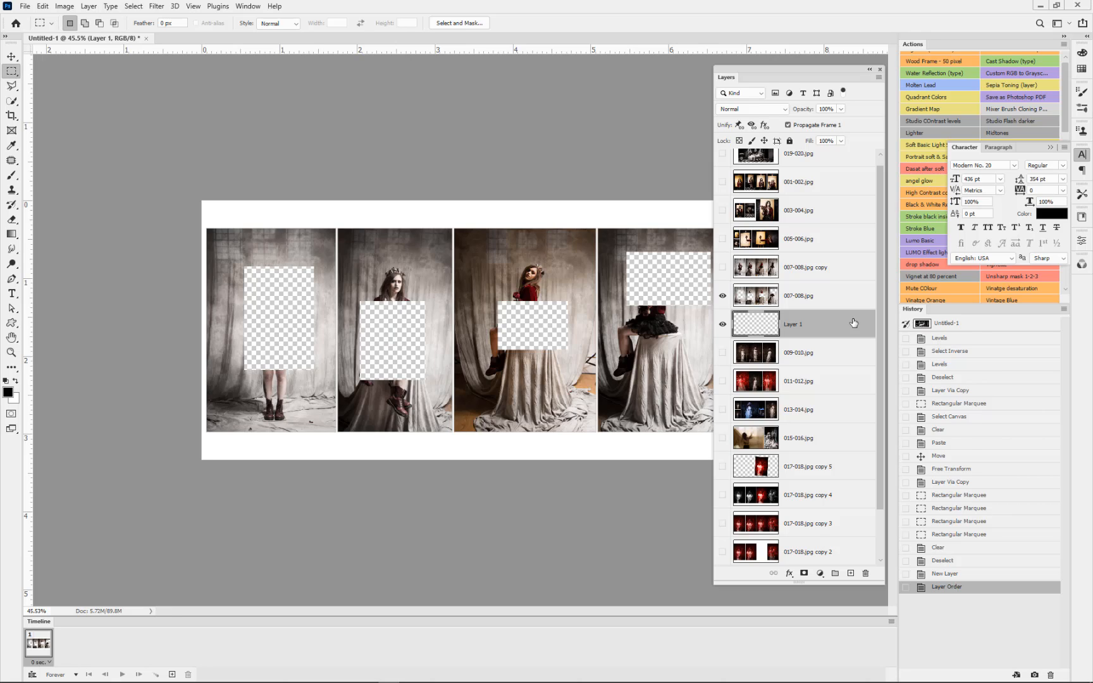
key("ctrl+BackSpace")
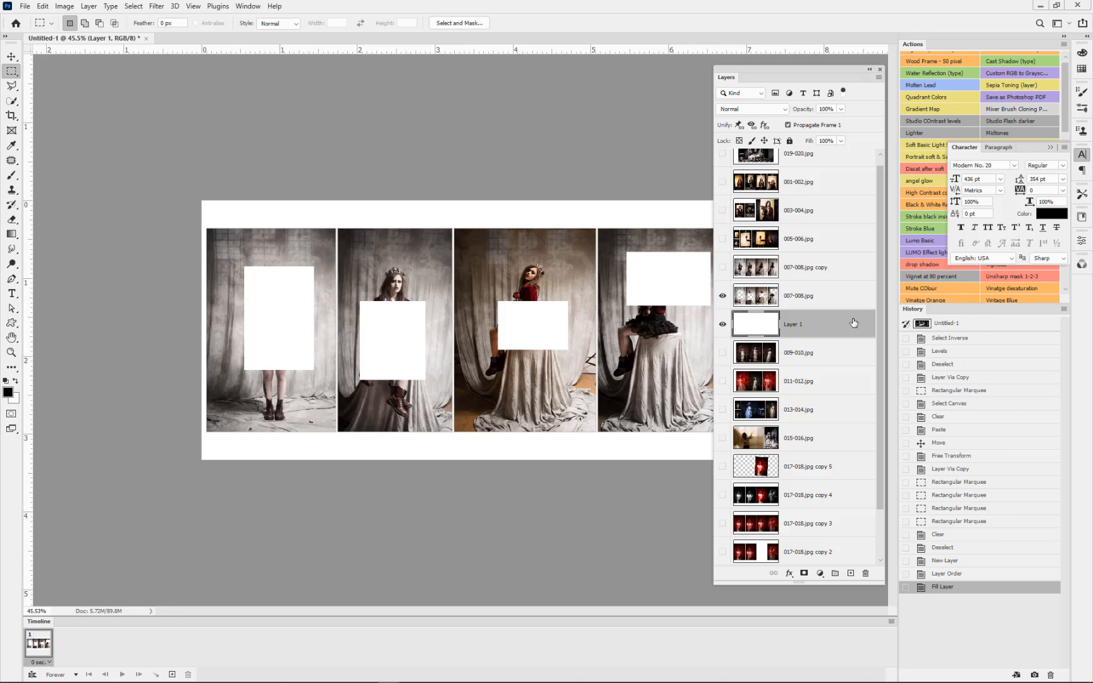
Step: Merge the 007-008.jpg layer with the white layer beneath it
left_click(825, 300)
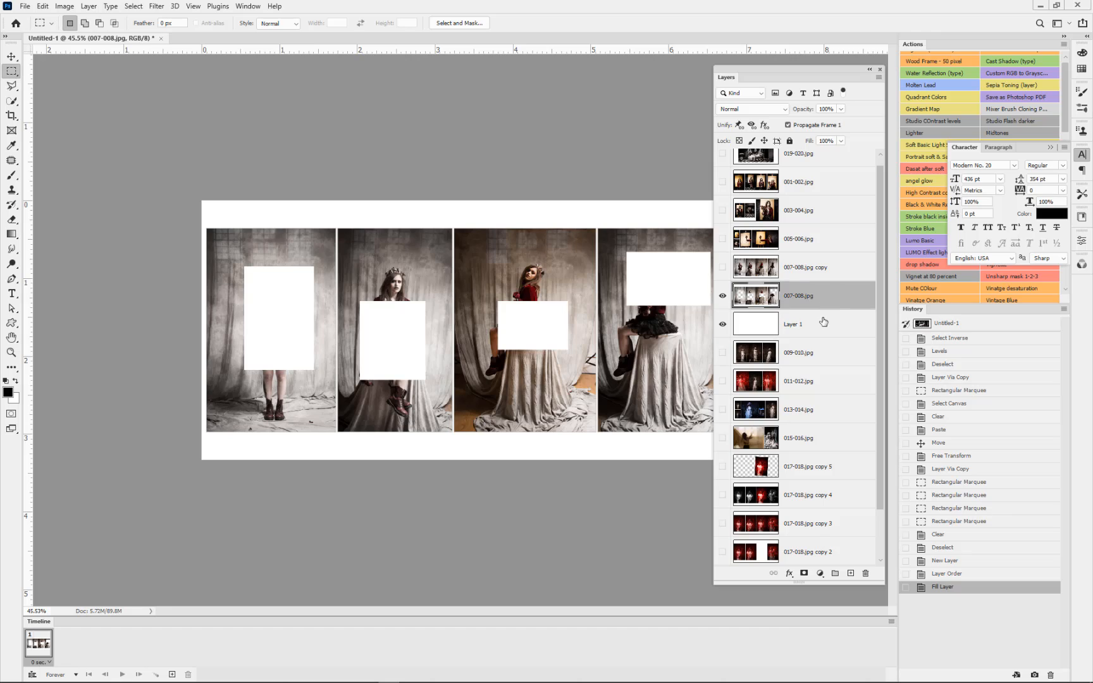
left_click(824, 322, "shift")
key("ctrl+e")
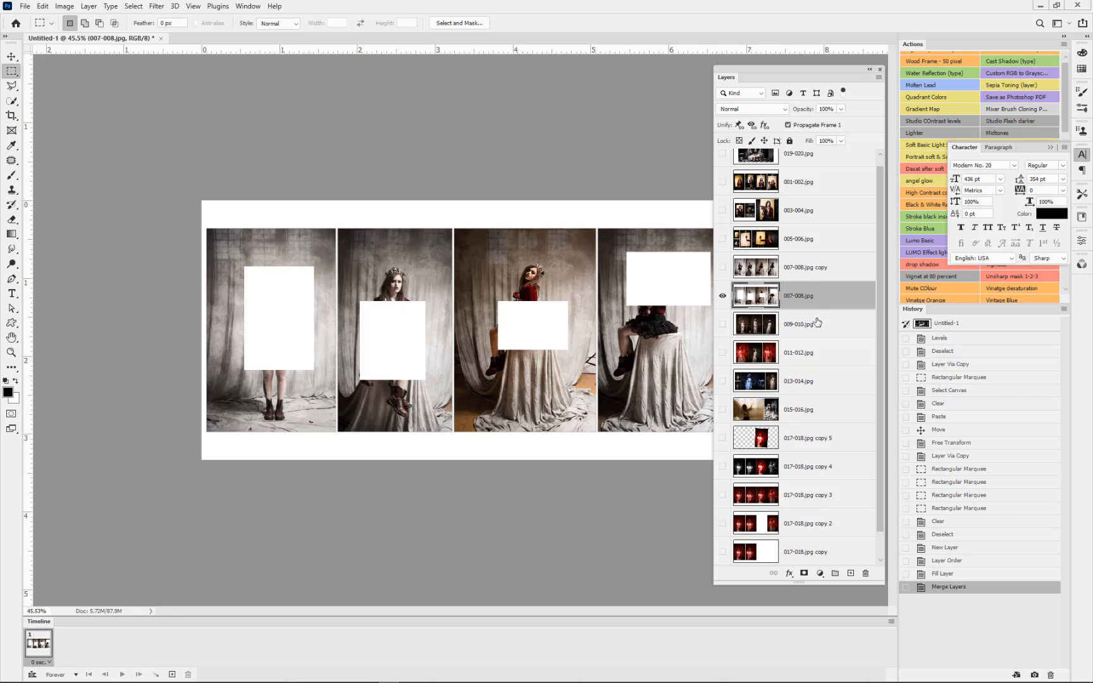
Step: Hide the 007-008.jpg layer, then show the 005-006.jpg layer and duplicate it twice
left_click(722, 296)
left_click(738, 242)
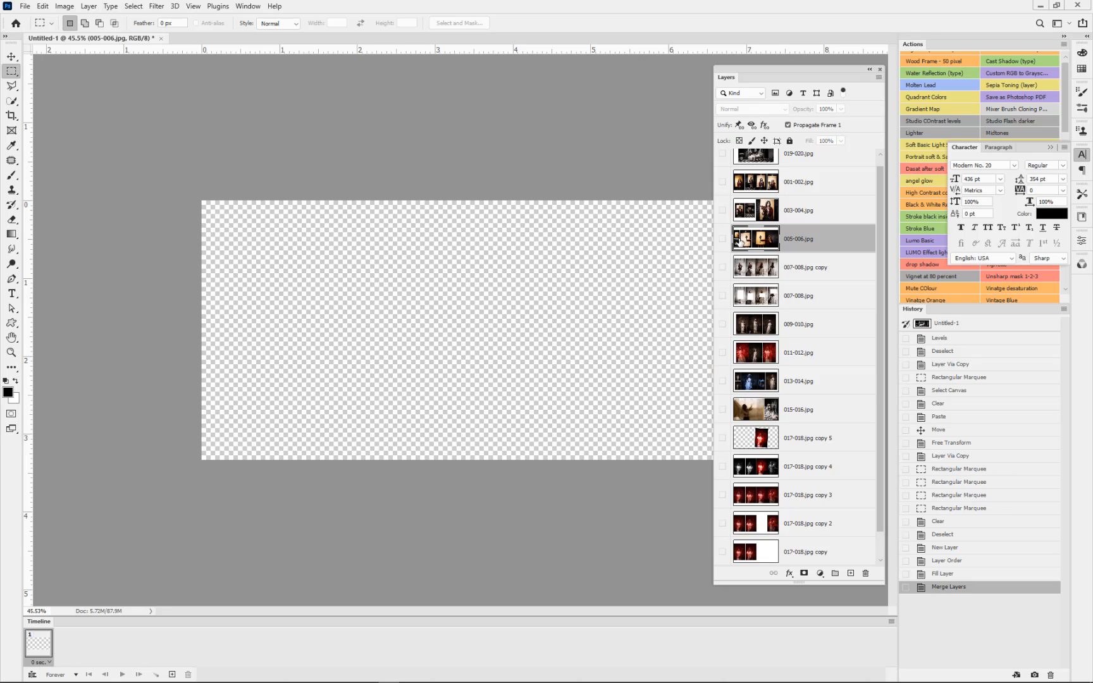
left_click(722, 239)
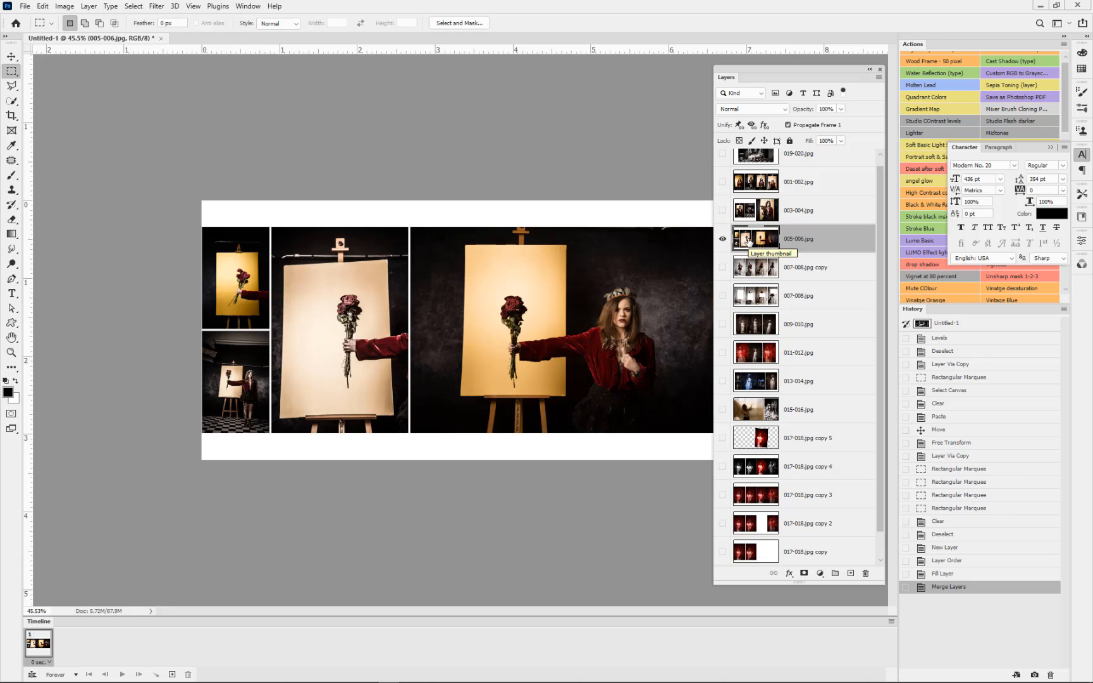
key("ctrl+j")
key("ctrl+j")
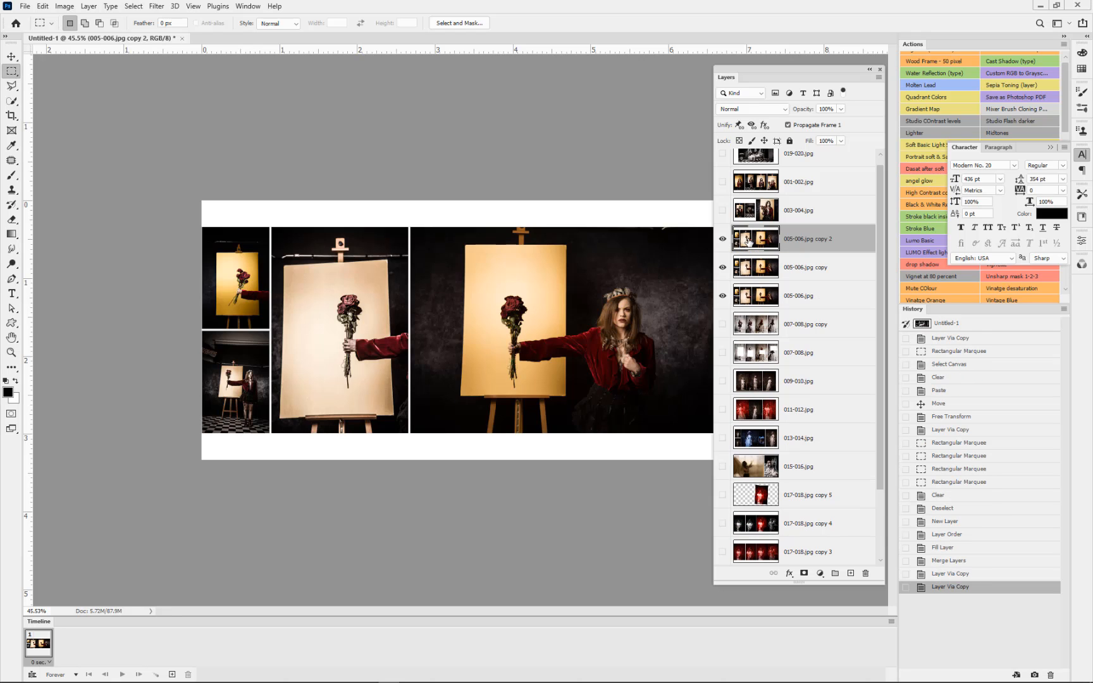
Step: Hide both 005-006.jpg copies and fill the area left of the large photo with white on the original layer
left_click(722, 238)
left_click(722, 267)
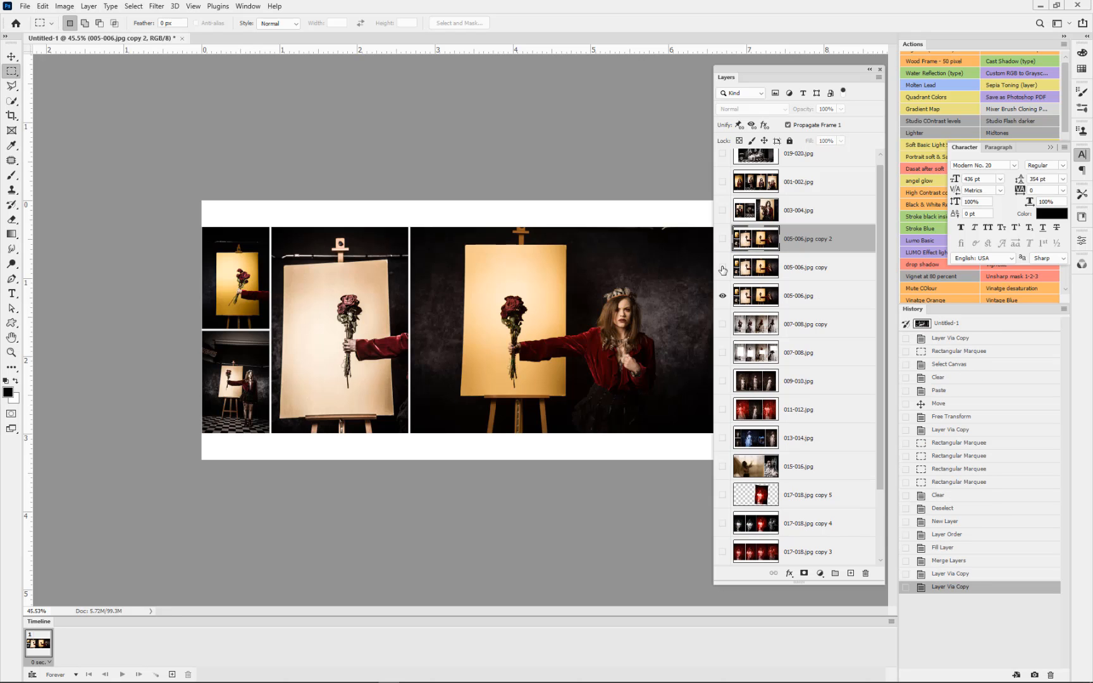
left_click(756, 296)
left_click_drag(198, 223, 410, 441)
key("ctrl+BackSpace")
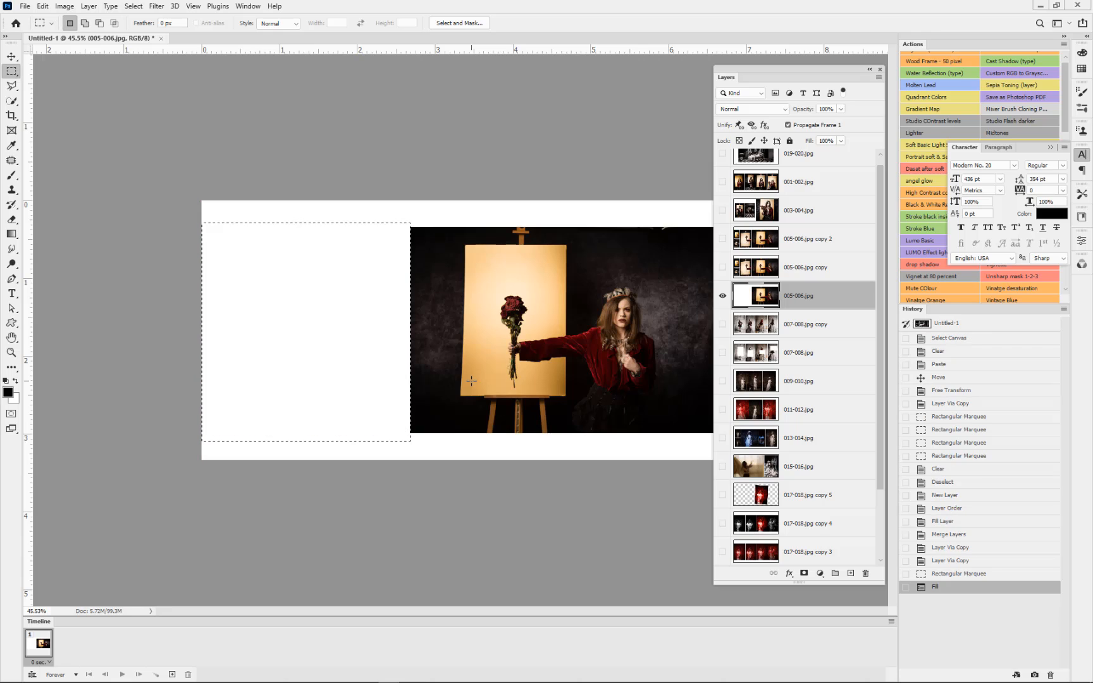
key("ctrl+d")
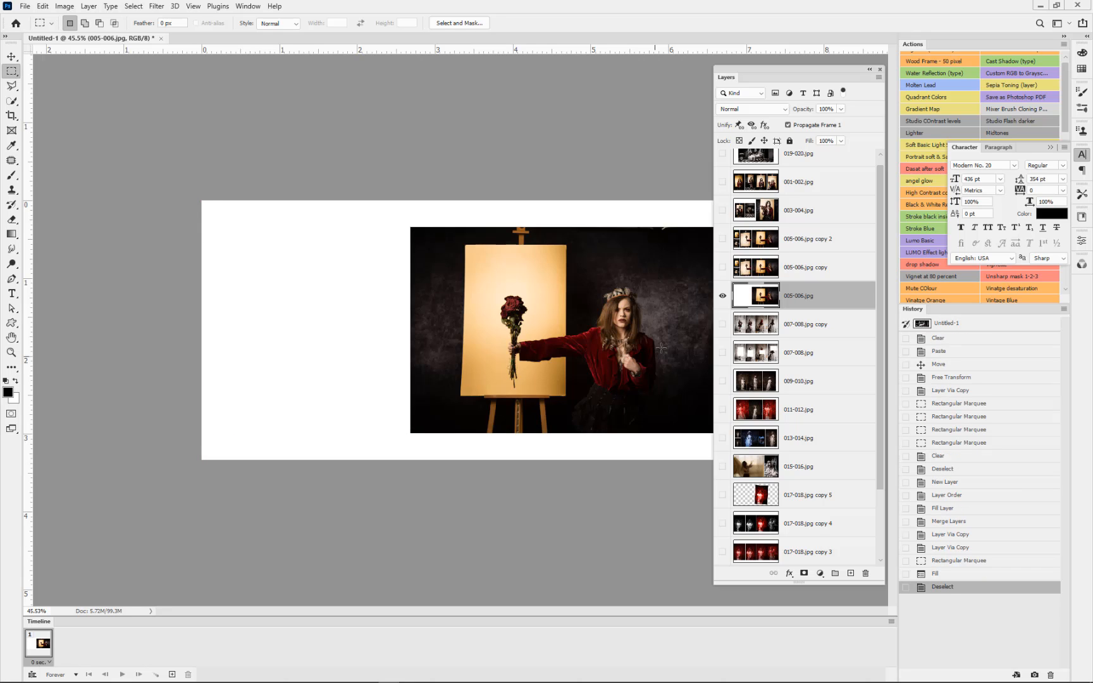
Step: Show only the 005-006.jpg copy layer and fill the area of its two small stacked photos with white
left_click(722, 296)
left_click(722, 268)
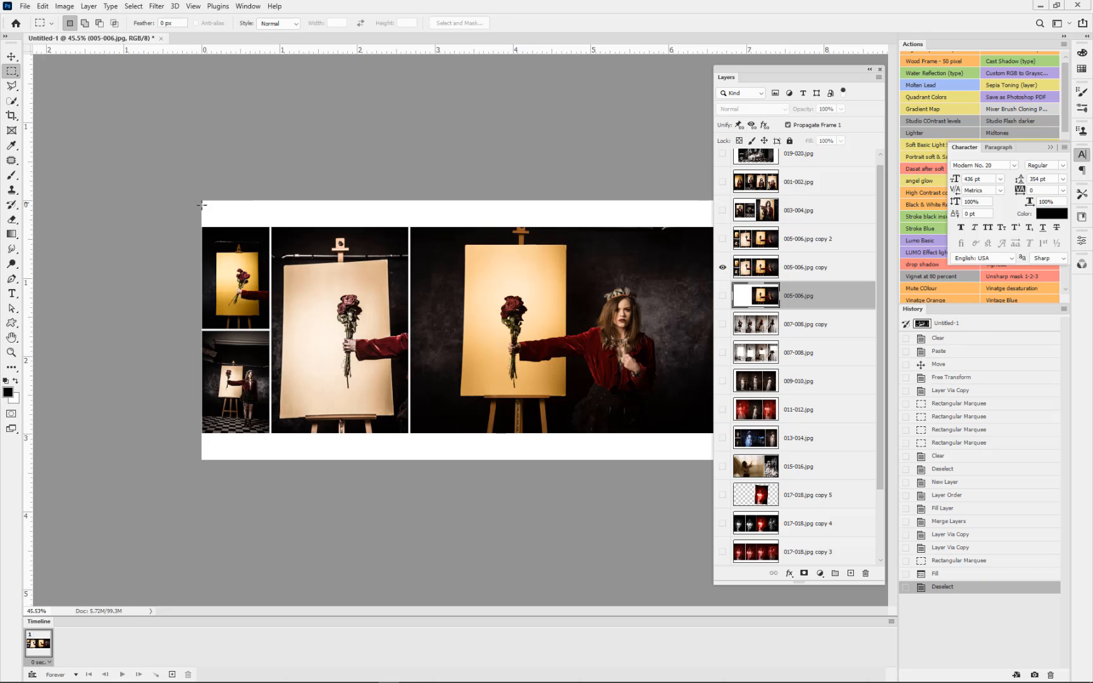
left_click_drag(202, 220, 272, 440)
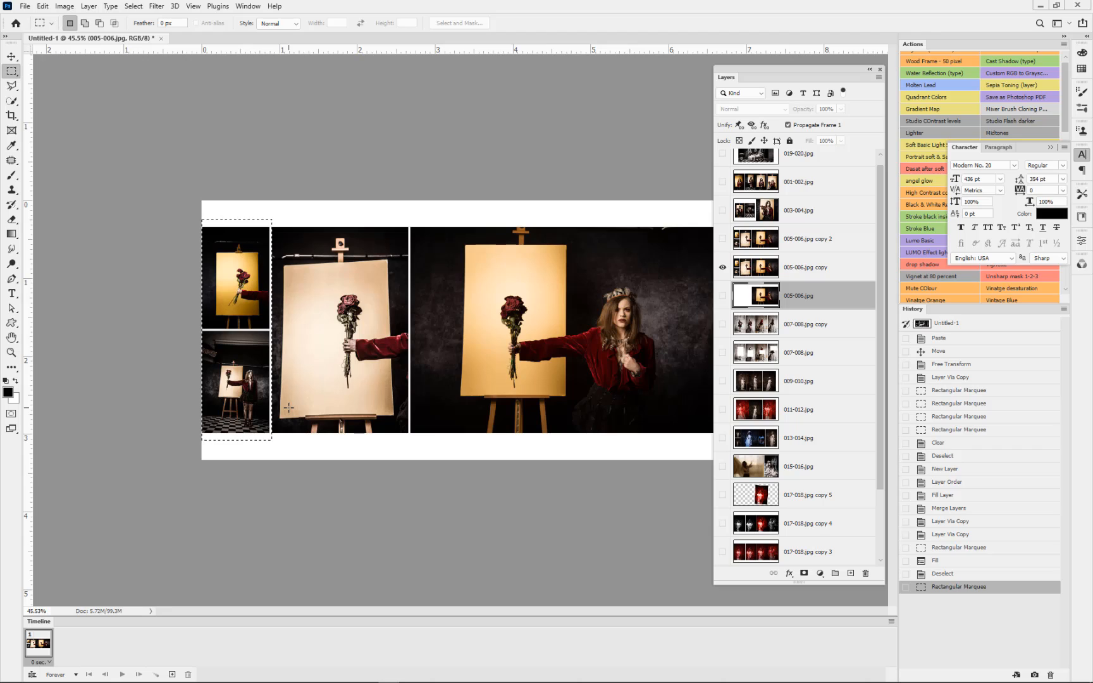
key("ctrl+z")
left_click(761, 270)
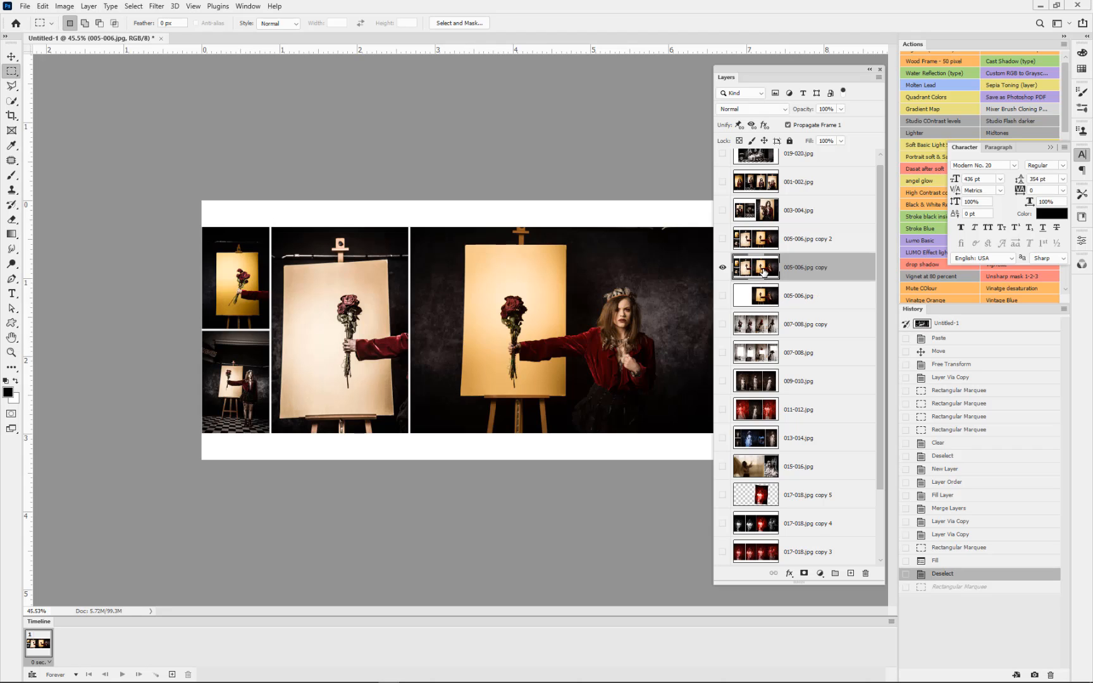
key("ctrl+BackSpace")
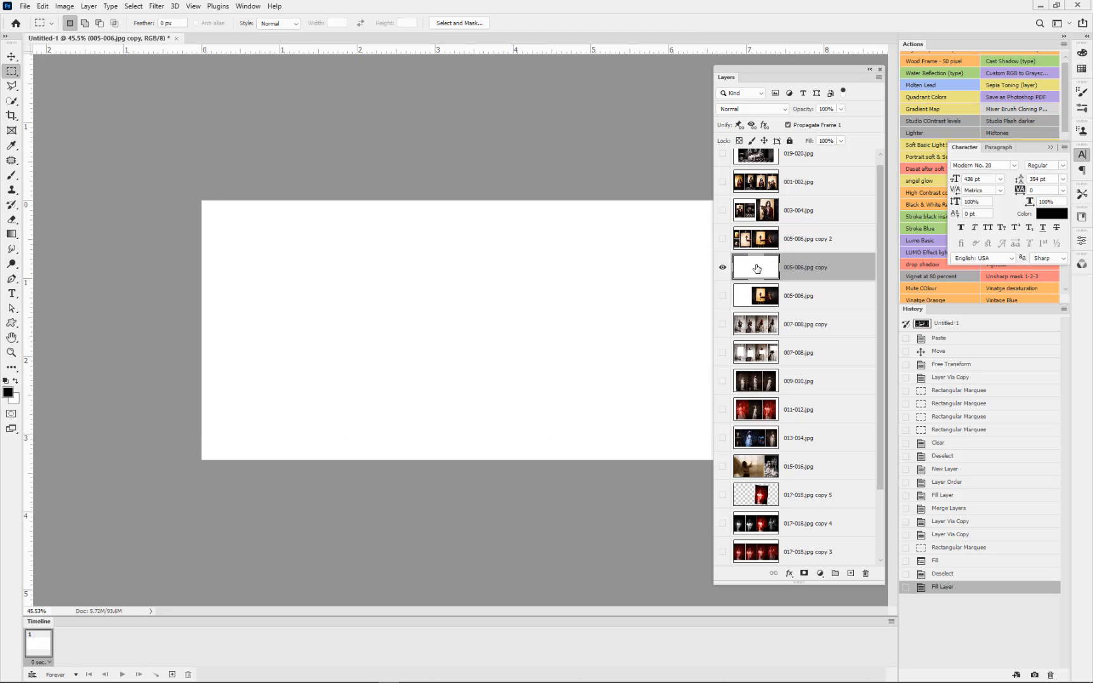
key("ctrl+z")
left_click_drag(198, 224, 270, 436)
key("ctrl+BackSpace")
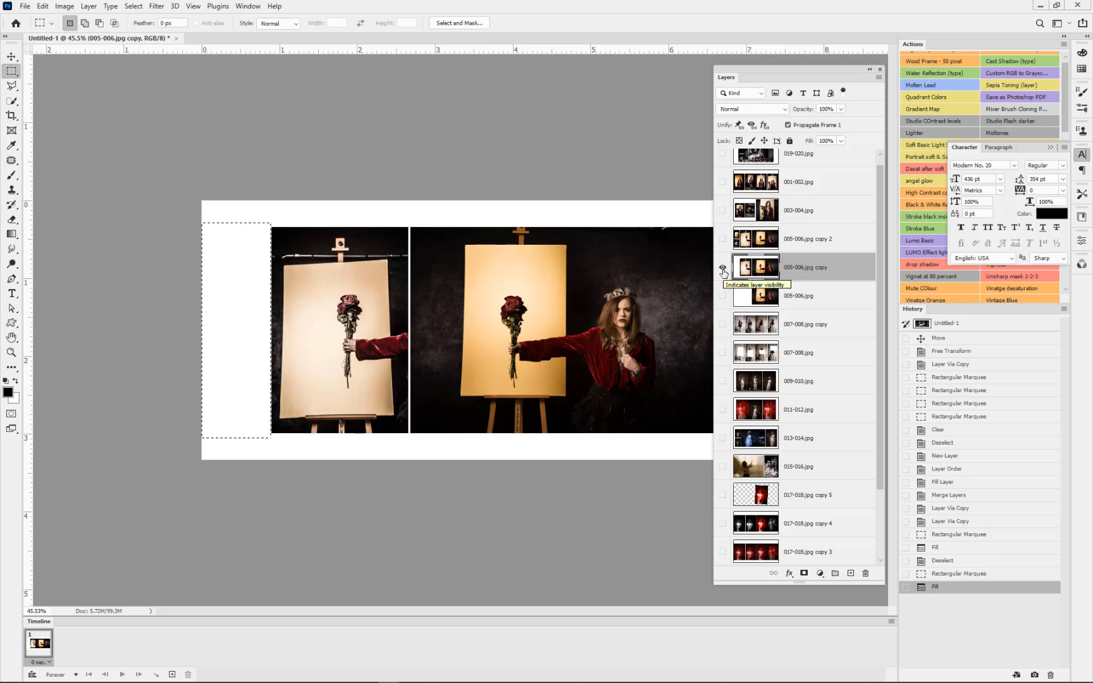
left_click(286, 217)
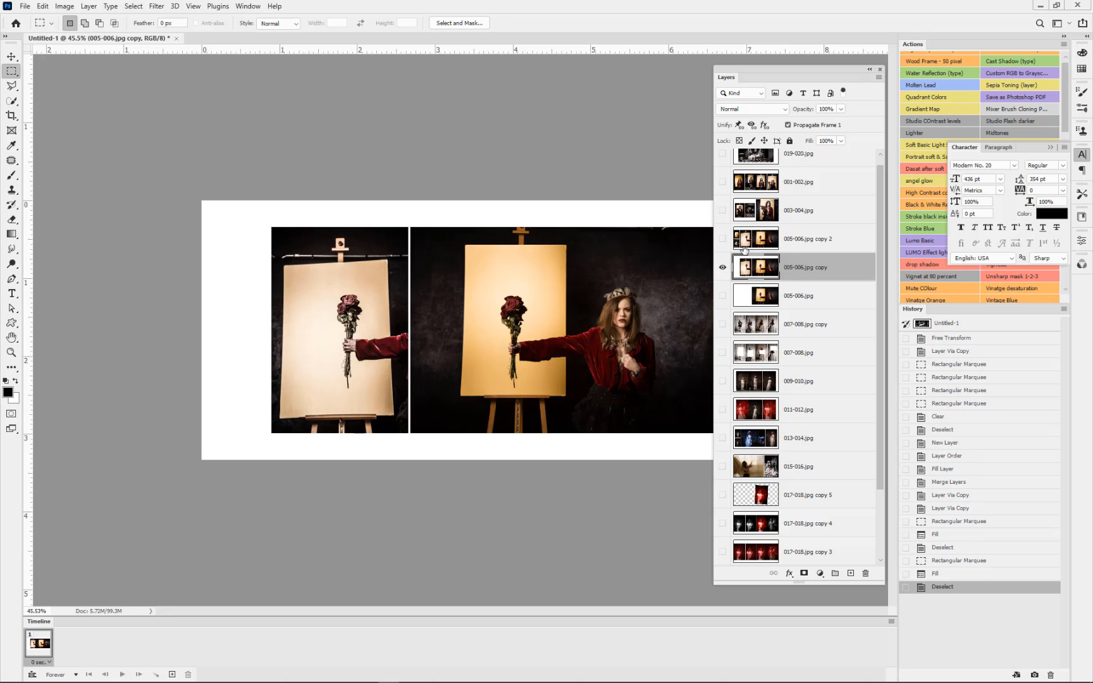
Step: Show only 005-006.jpg copy 2 and apply Levels with inputs 17 and 212 to a rectangle inside the large photo
left_click(748, 242)
left_click(721, 268)
left_click(722, 239)
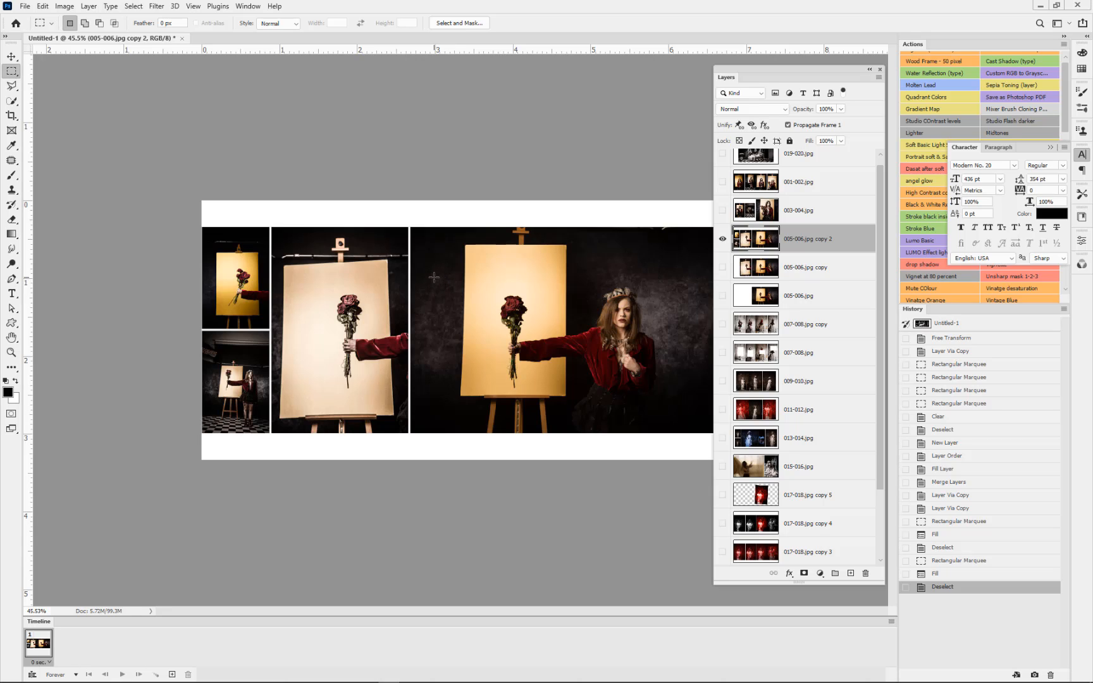
left_click_drag(433, 274, 685, 399)
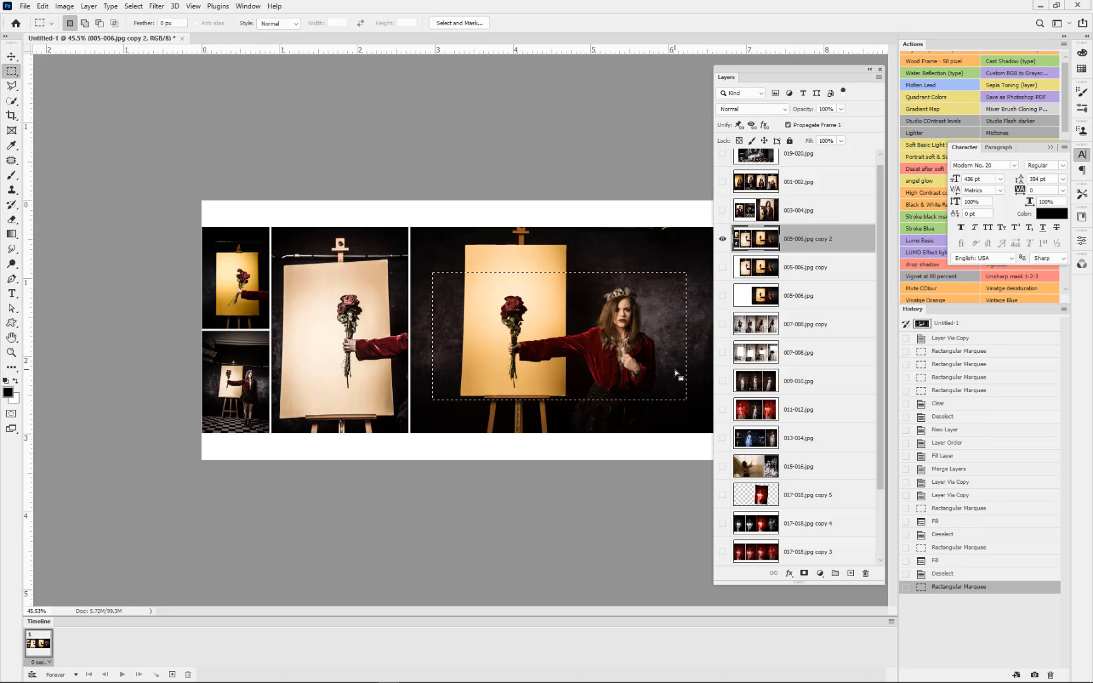
key("ctrl+l")
left_click_drag(751, 216, 728, 218)
left_click_drag(607, 216, 618, 218)
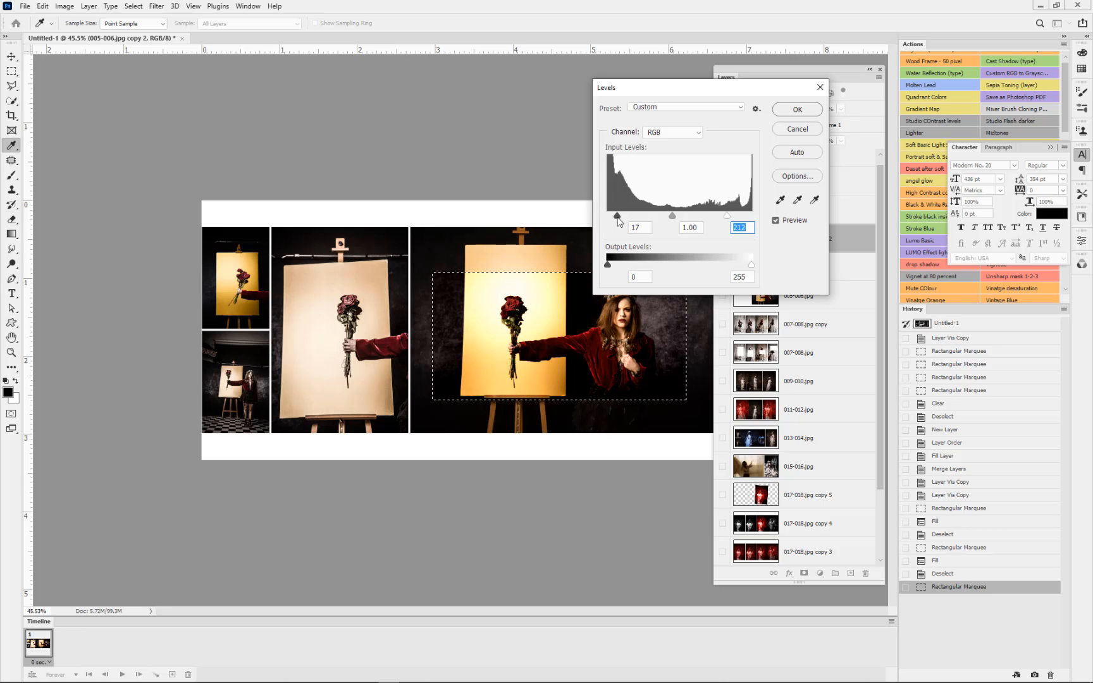
left_click(785, 114)
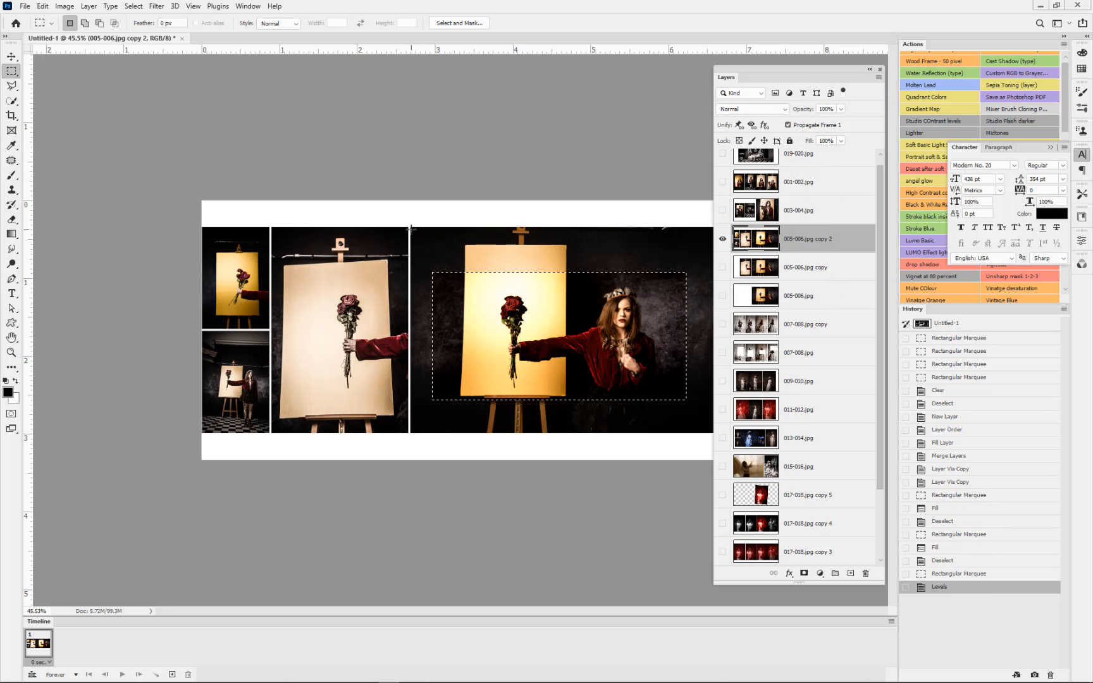
left_click_drag(411, 228, 715, 433)
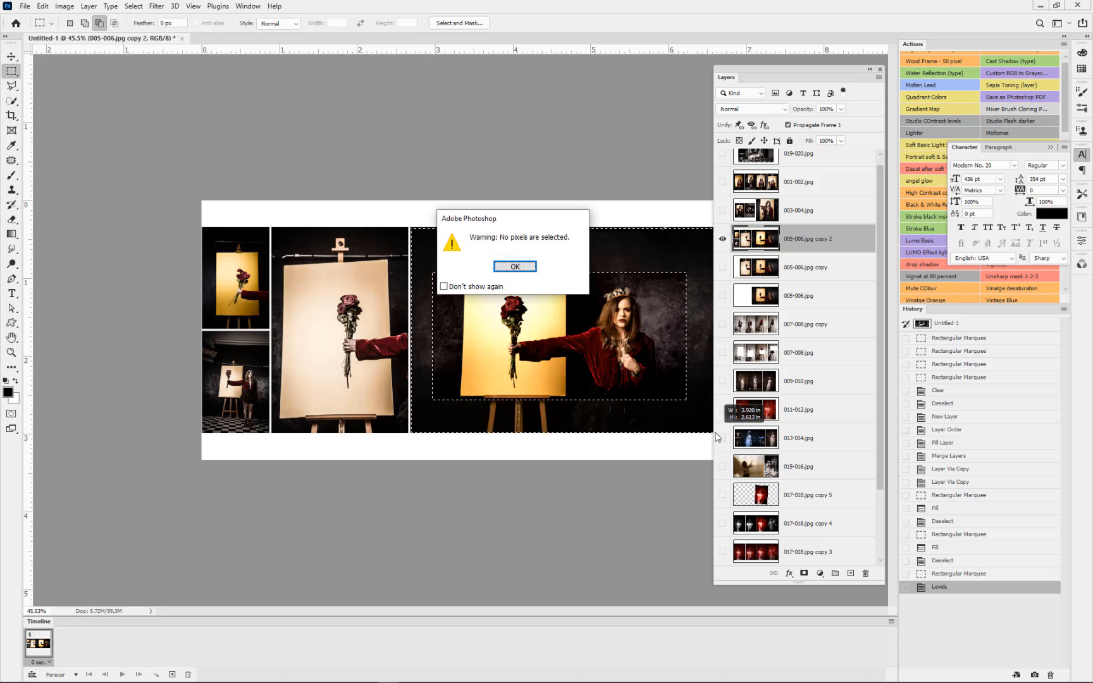
left_click(514, 266)
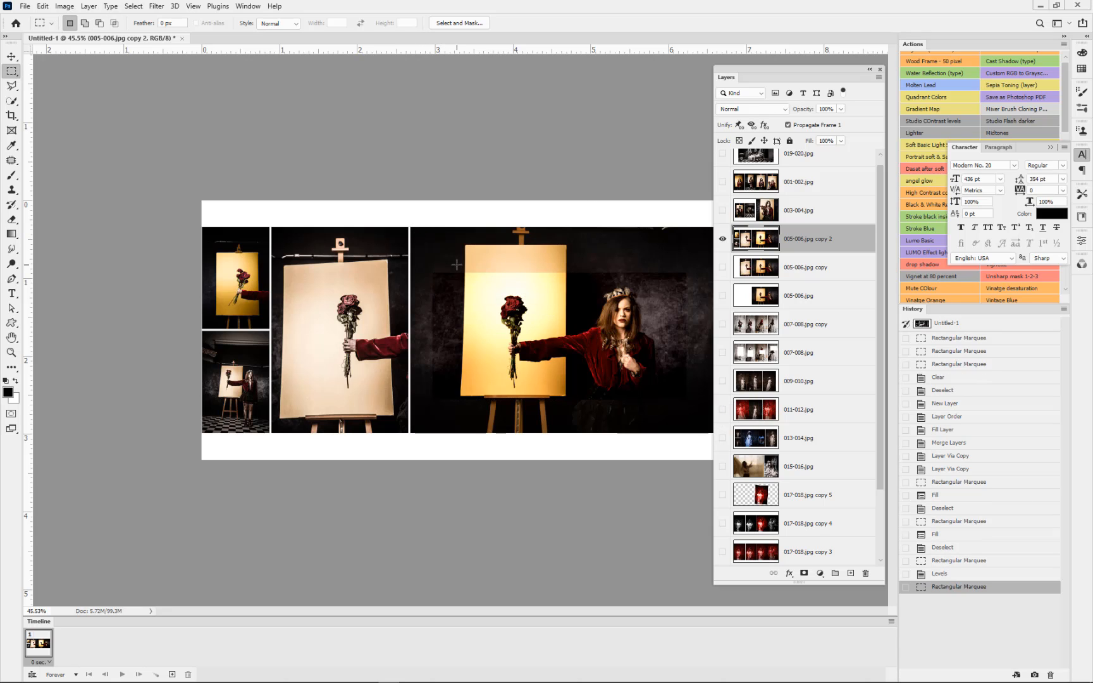
key("ctrl+z")
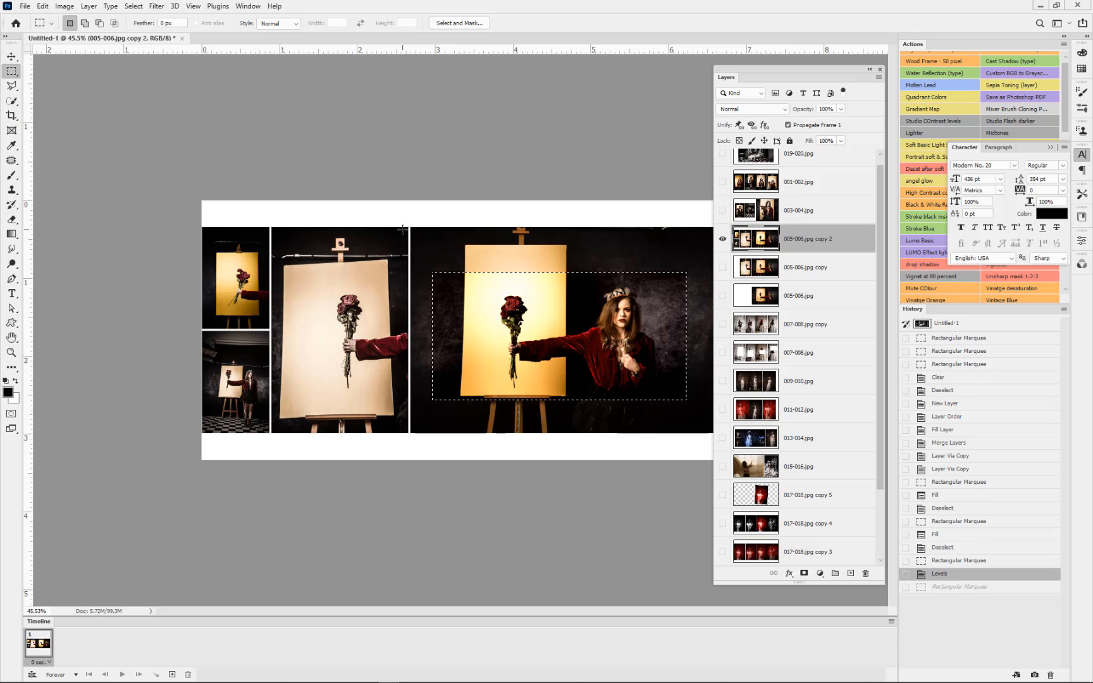
Step: Select the large photo's border around the inner rectangle and turn it black and white with the Channel Mixer action
key("shift")
left_click_drag(410, 226, 728, 436)
key("alt")
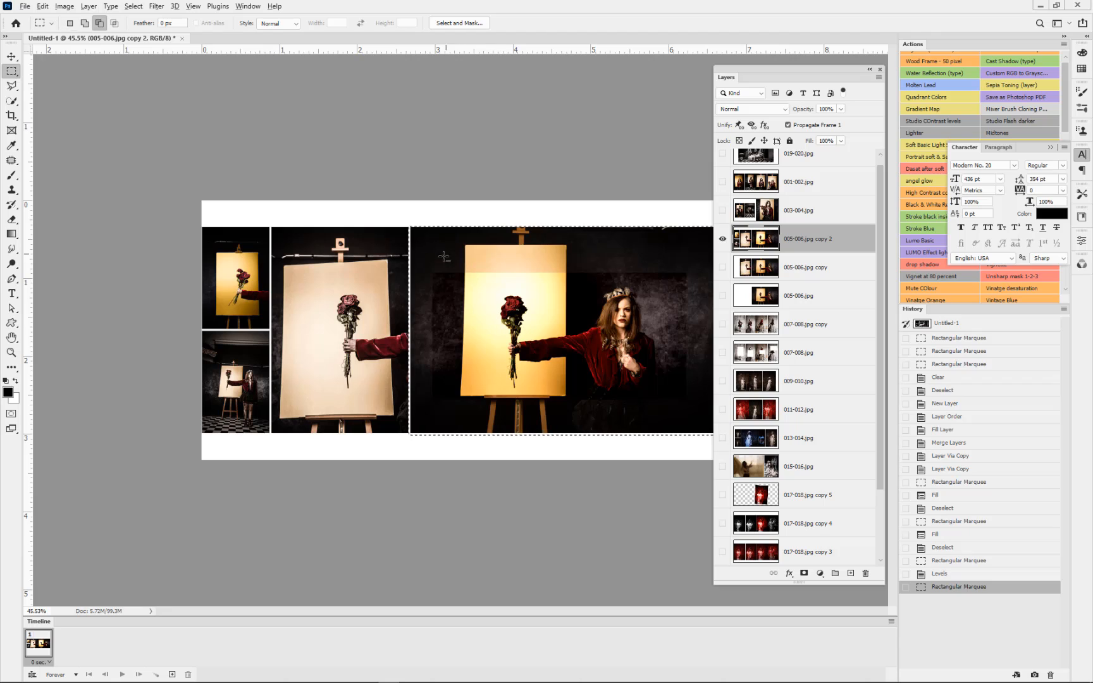
left_click_drag(447, 270, 694, 399)
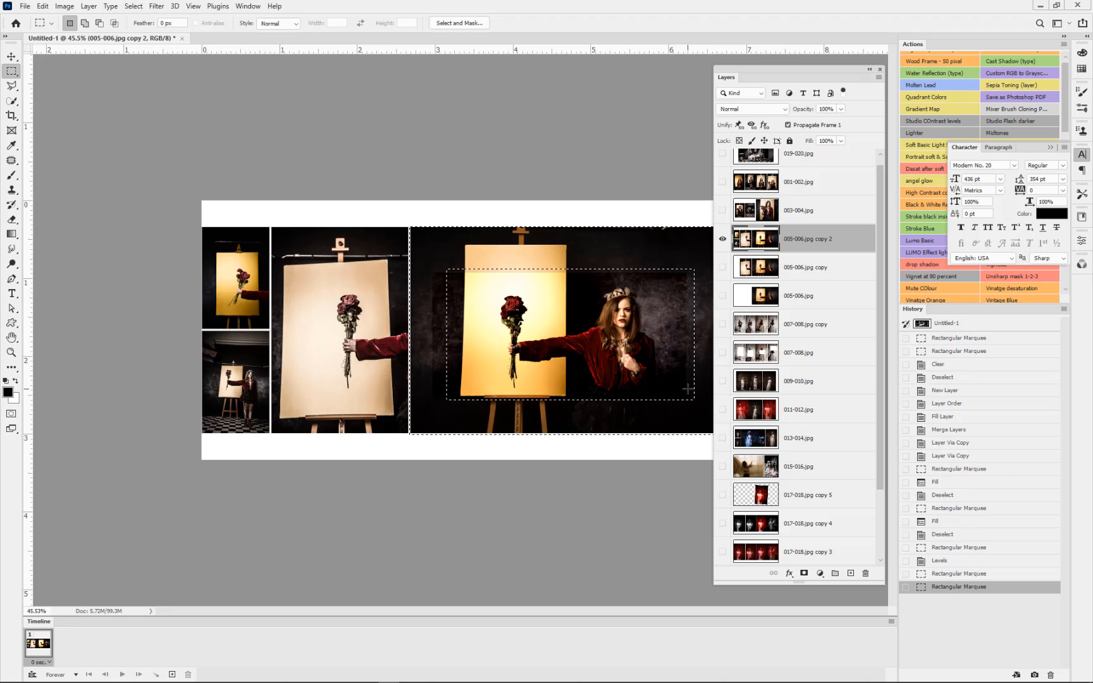
key("F2")
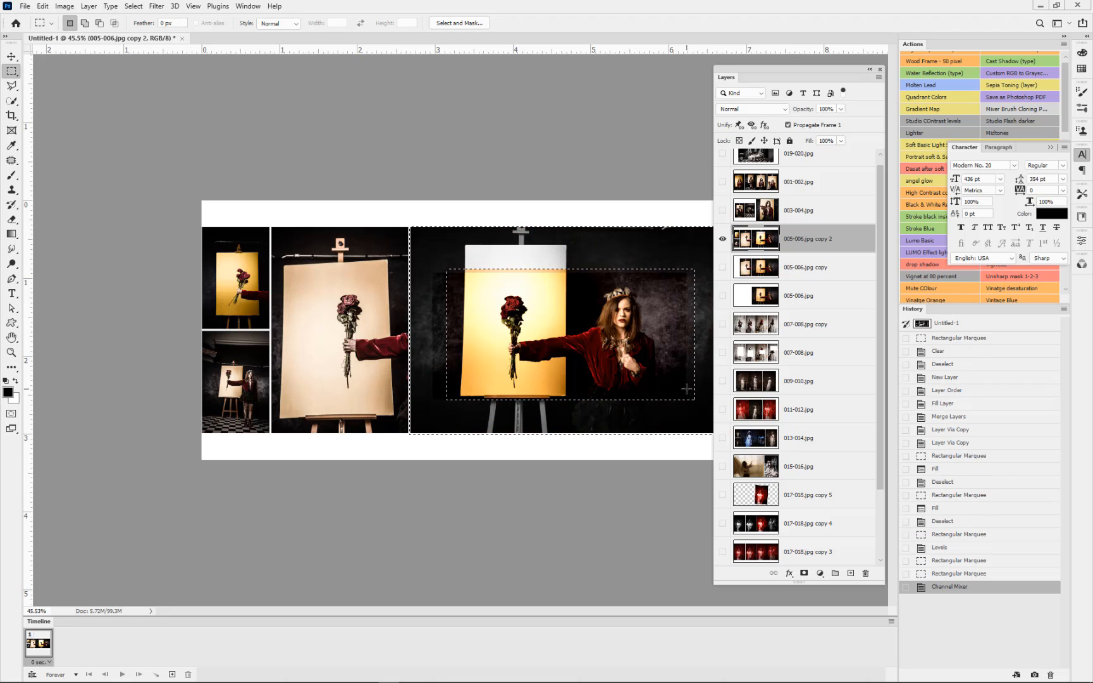
key("ctrl+d")
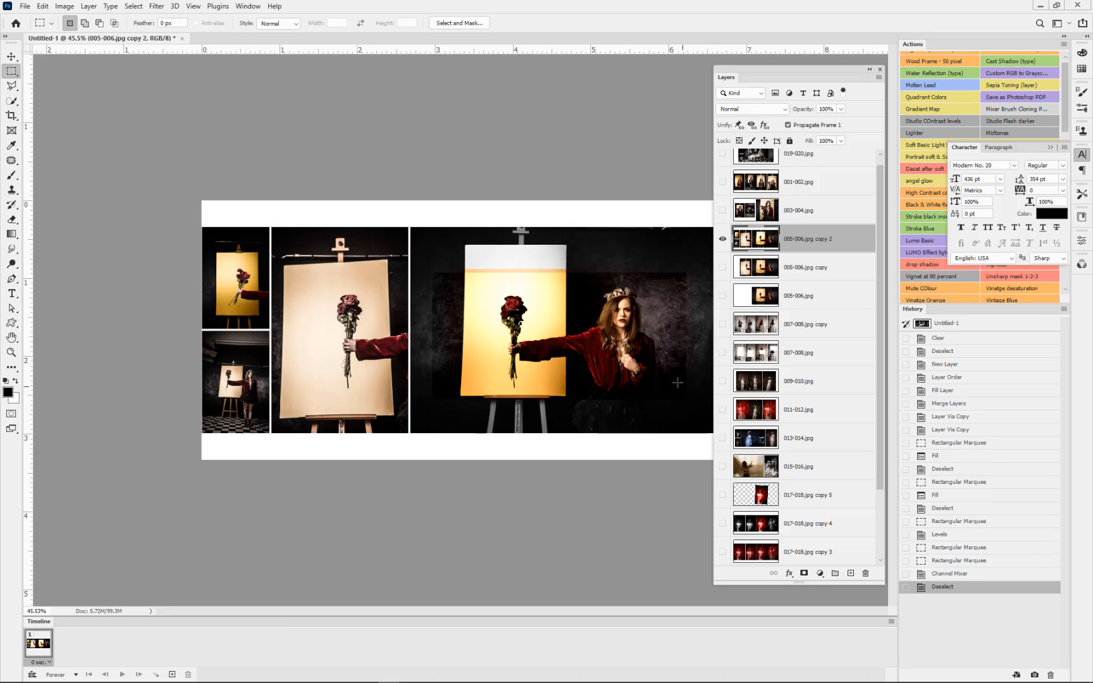
Step: Show and duplicate the 019-020.jpg layer, and convert the original to black and white with the Channel Mixer action
scroll(877, 168, "up", 1)
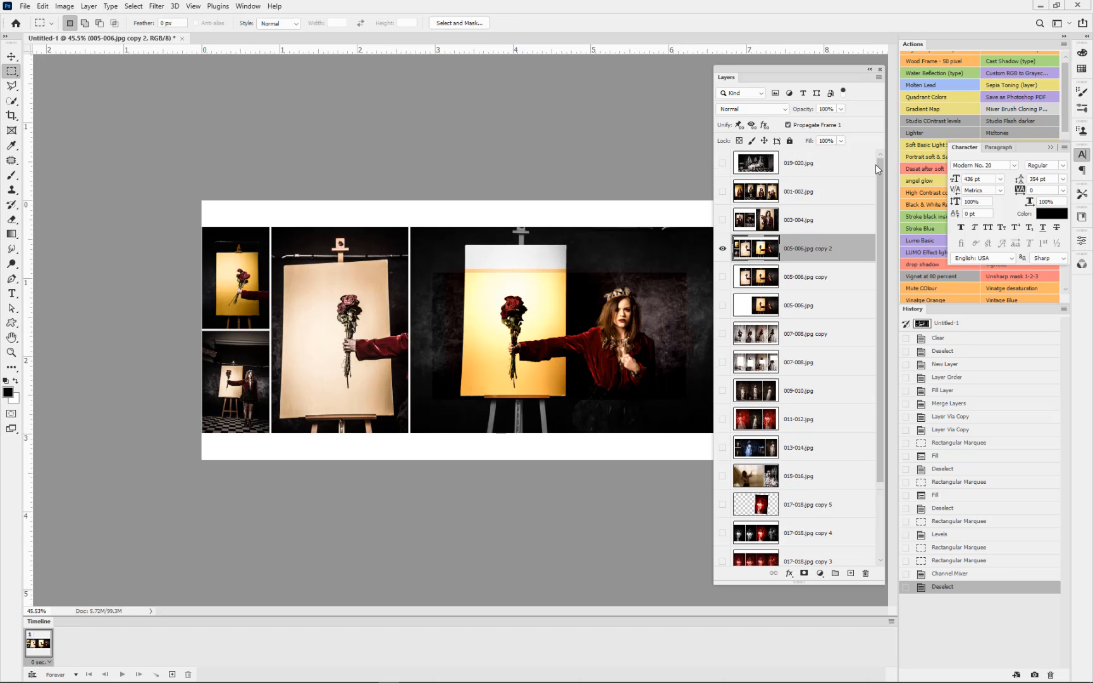
left_click(792, 166)
left_click(723, 163)
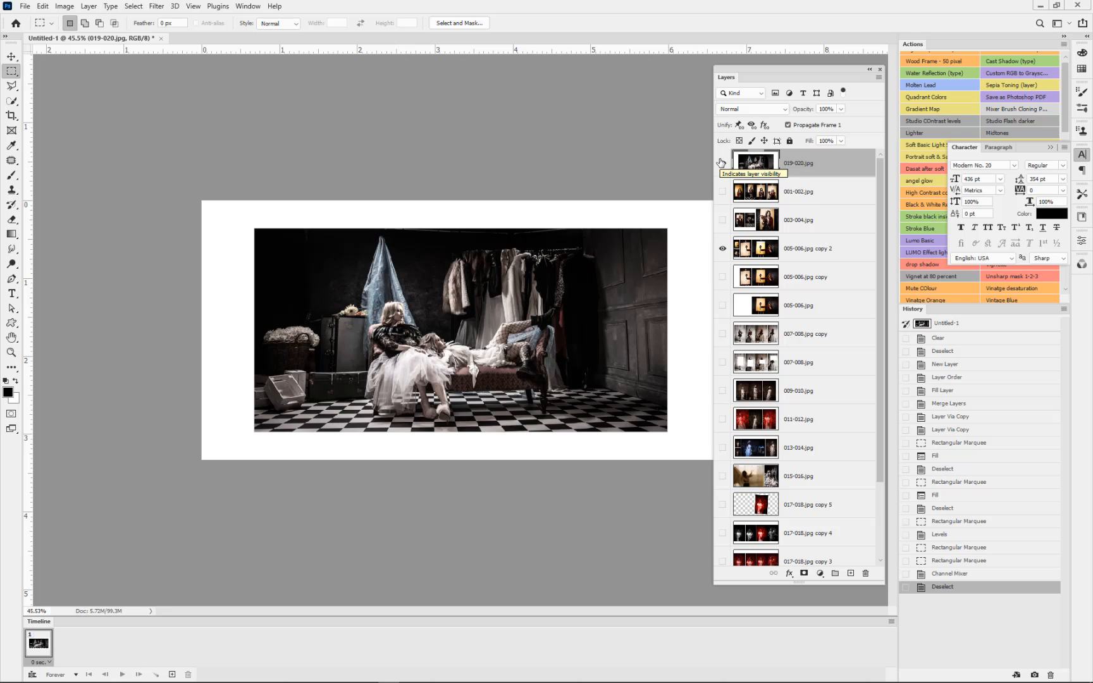
key("ctrl+j")
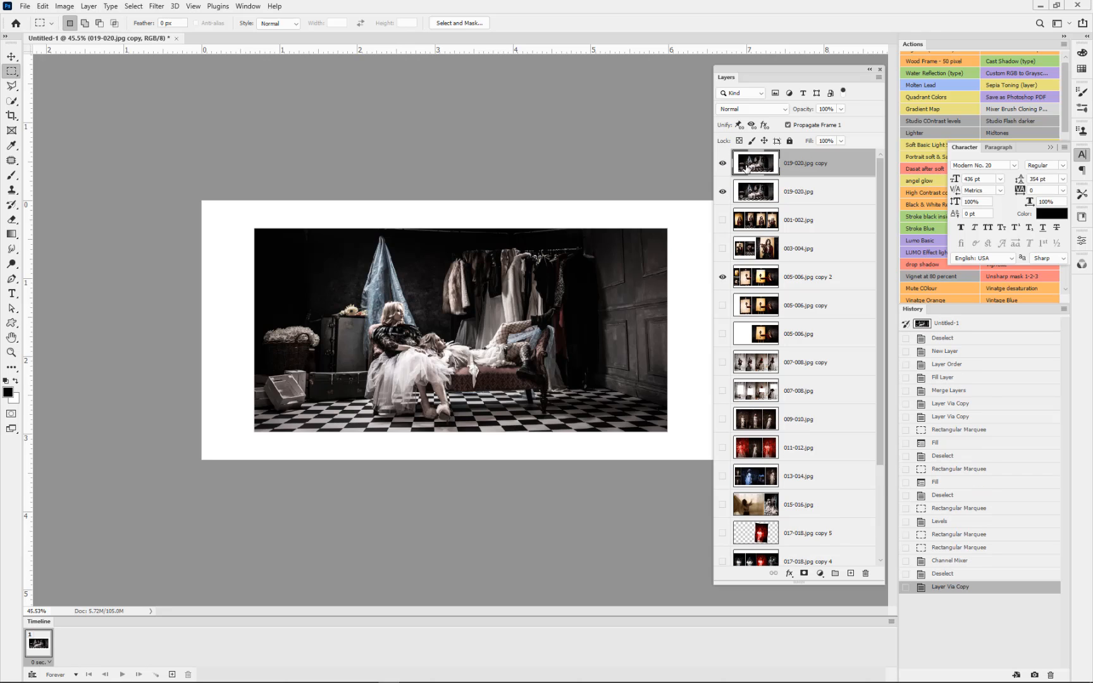
left_click(752, 193)
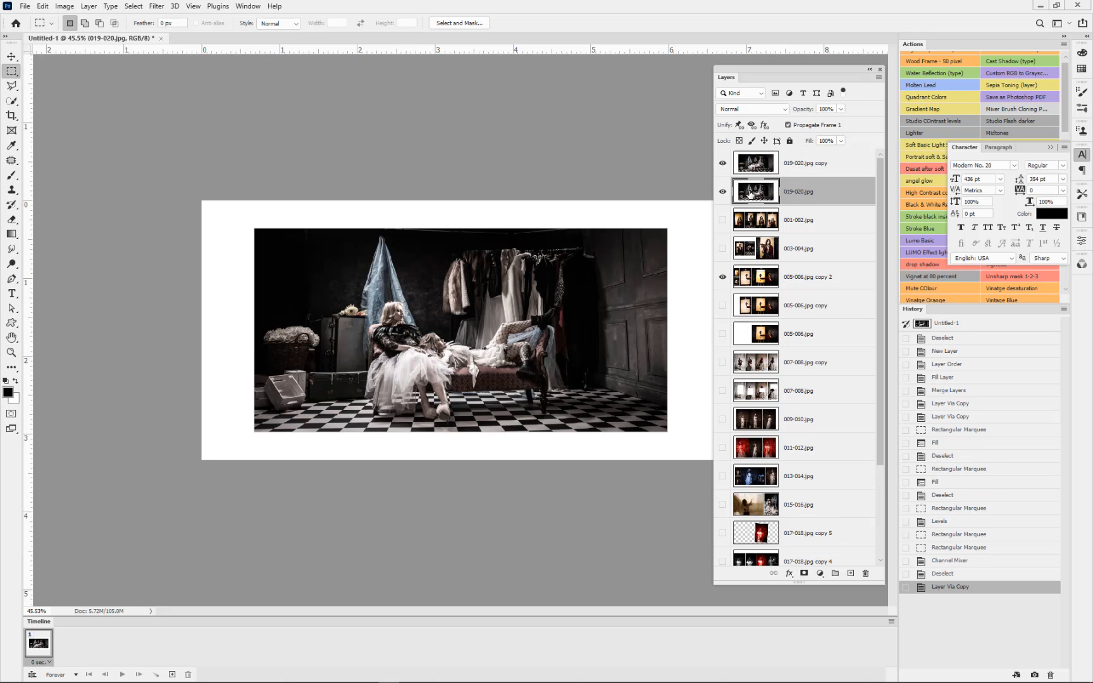
key("F2")
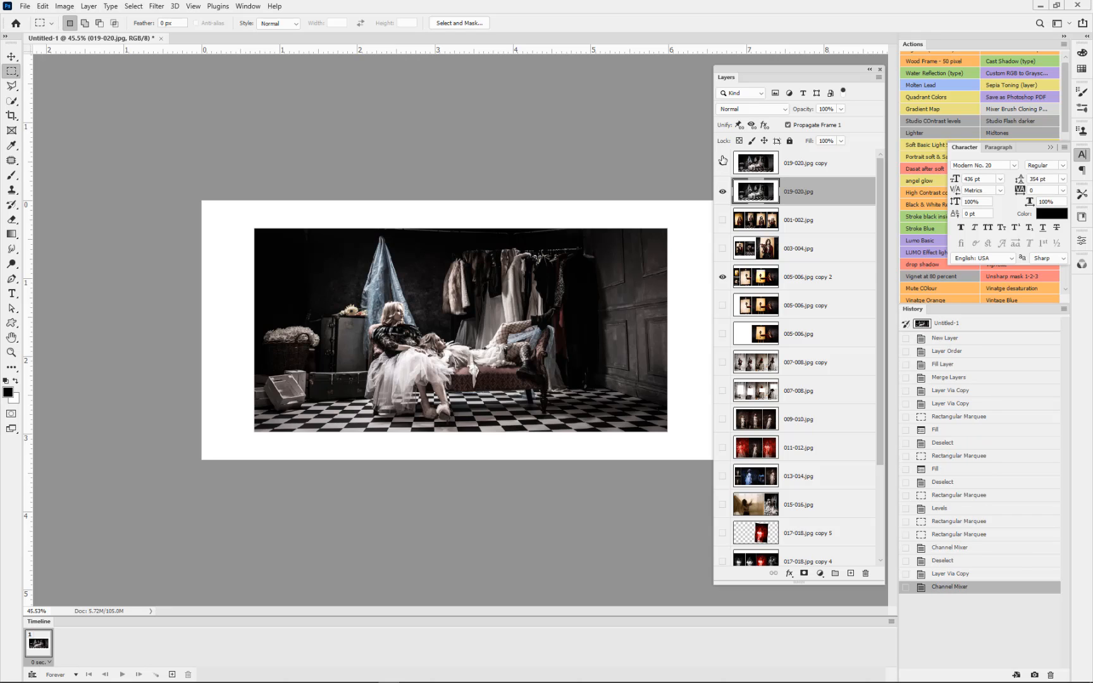
Step: Make all hidden layers visible, from 019-020.jpg copy down to 017-018.jpg
left_click_drag(723, 162, 725, 438)
scroll(725, 439, "down", 3)
left_click(722, 523)
left_click(722, 551)
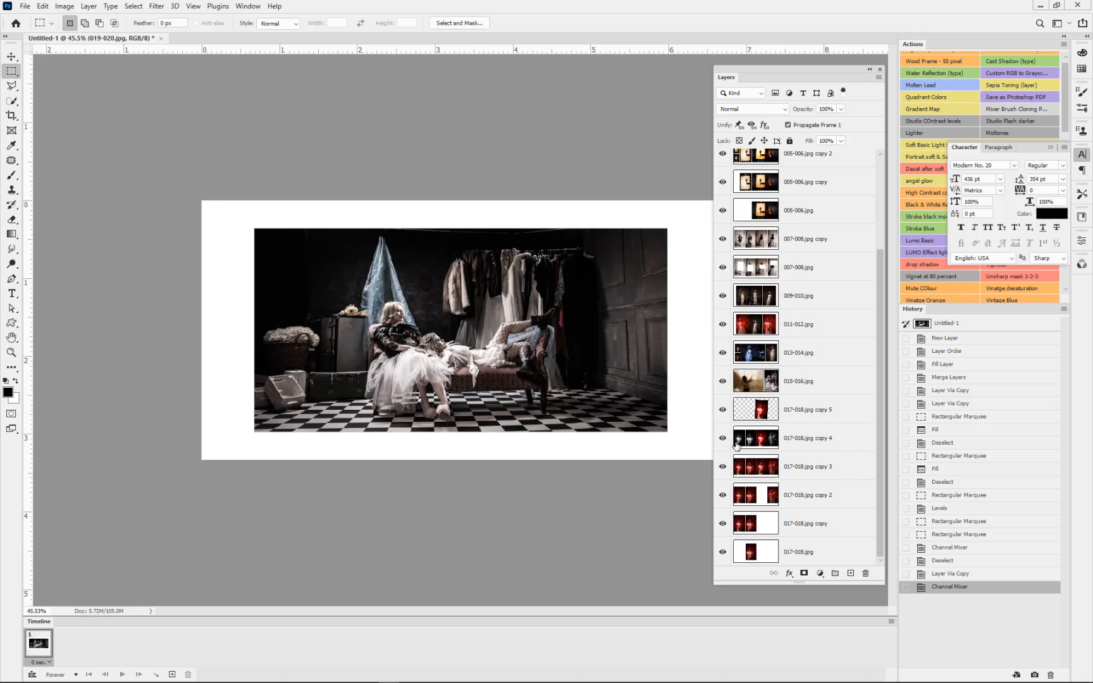
Step: Make animation frames from the layers and play the animation to check the frames
left_click_drag(878, 272, 891, 484)
left_click(888, 621)
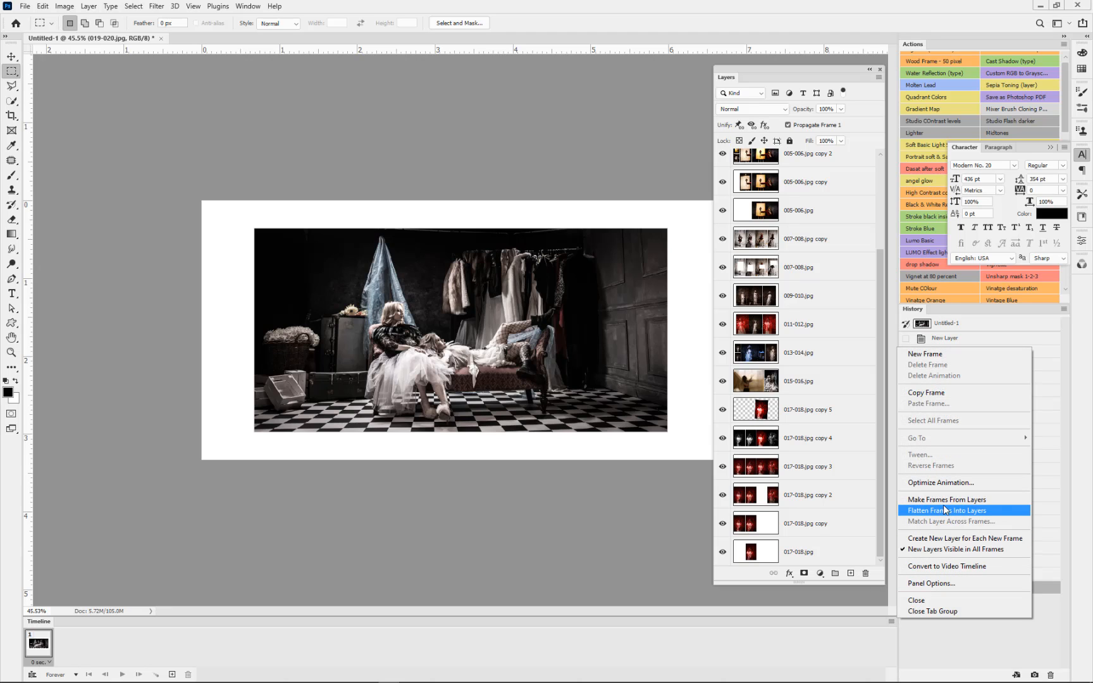
left_click(942, 499)
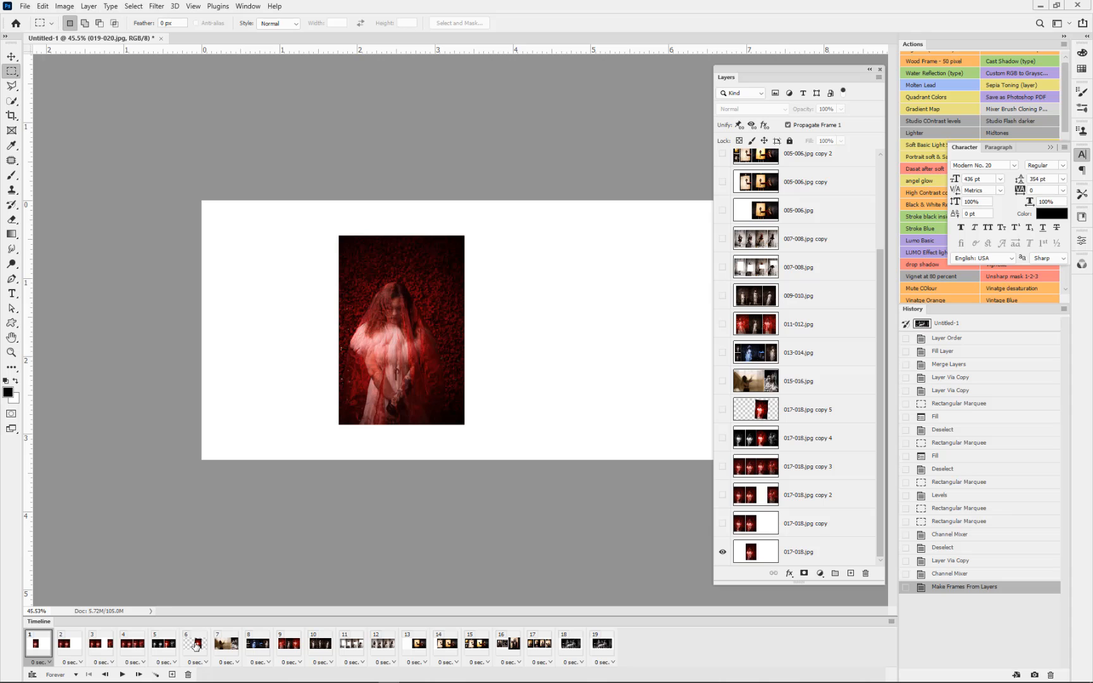
left_click(122, 674)
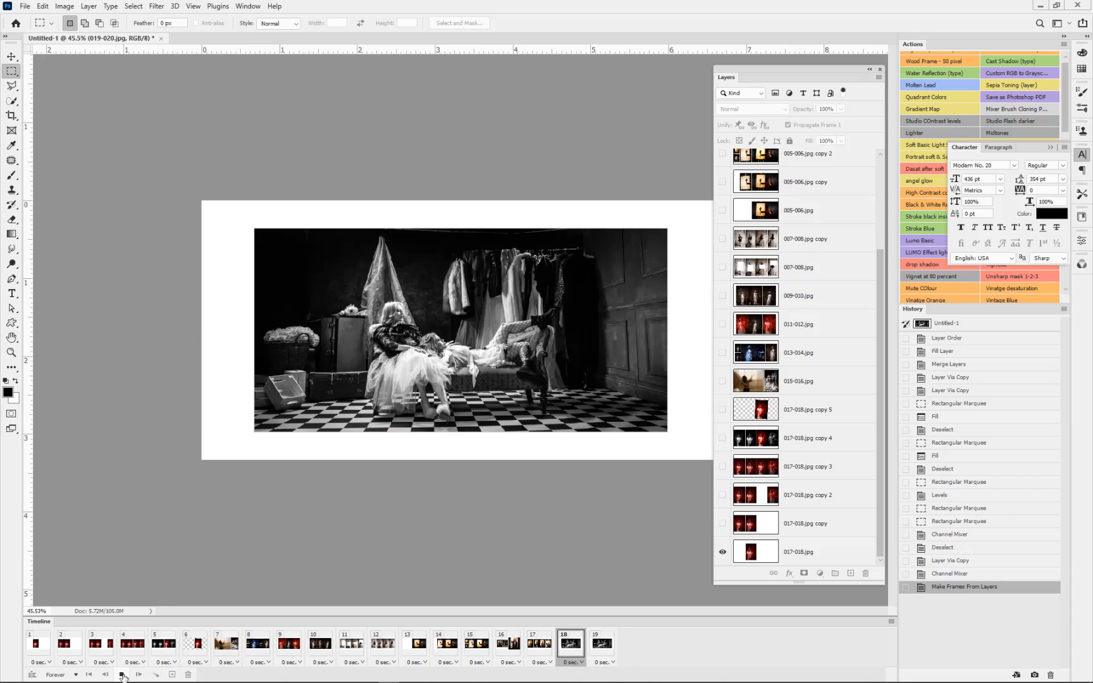
left_click(123, 675)
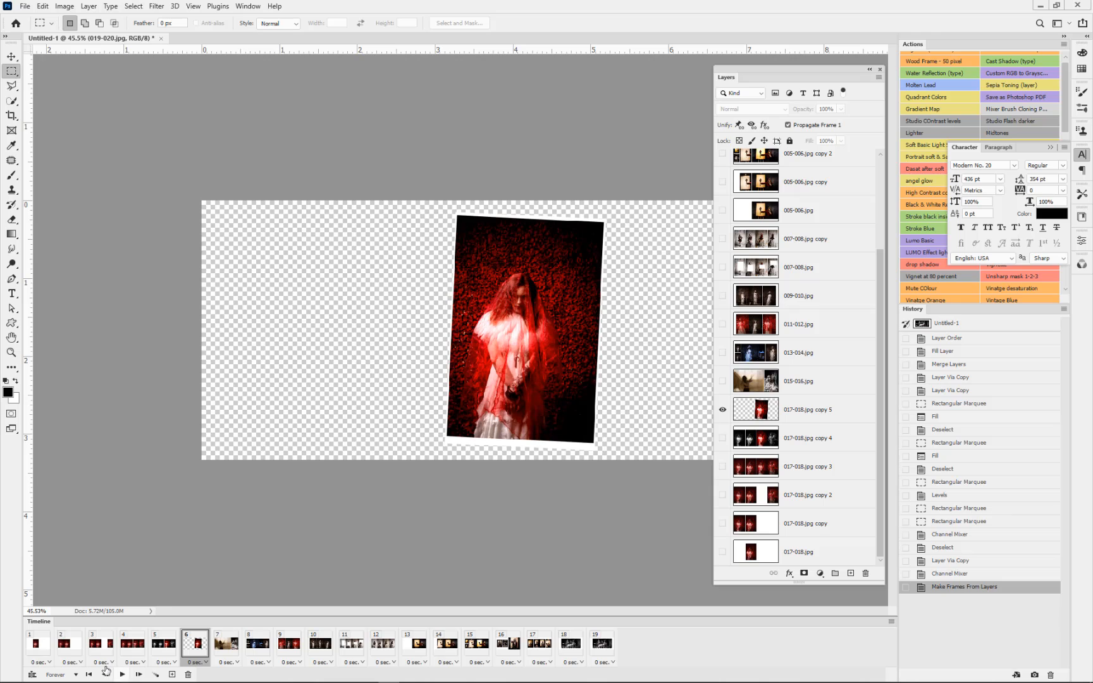
Step: Try showing 017-018.jpg copy 5 in place of 017-018.jpg in frame 1, and undo back to before the frames were made
left_click(49, 649)
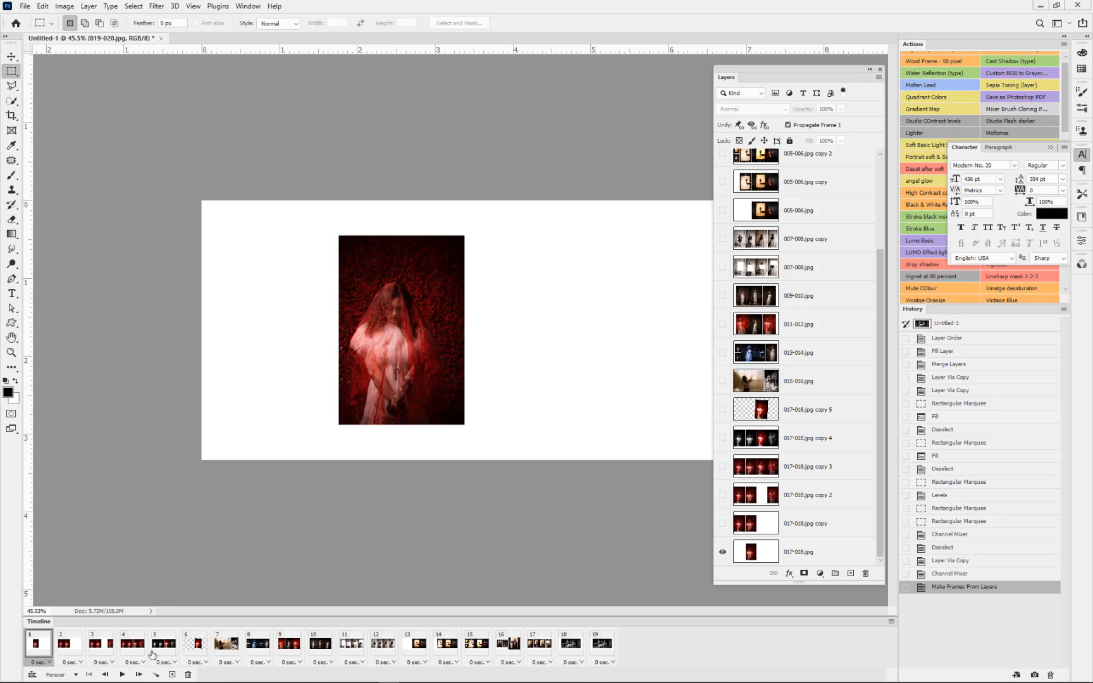
left_click(756, 409)
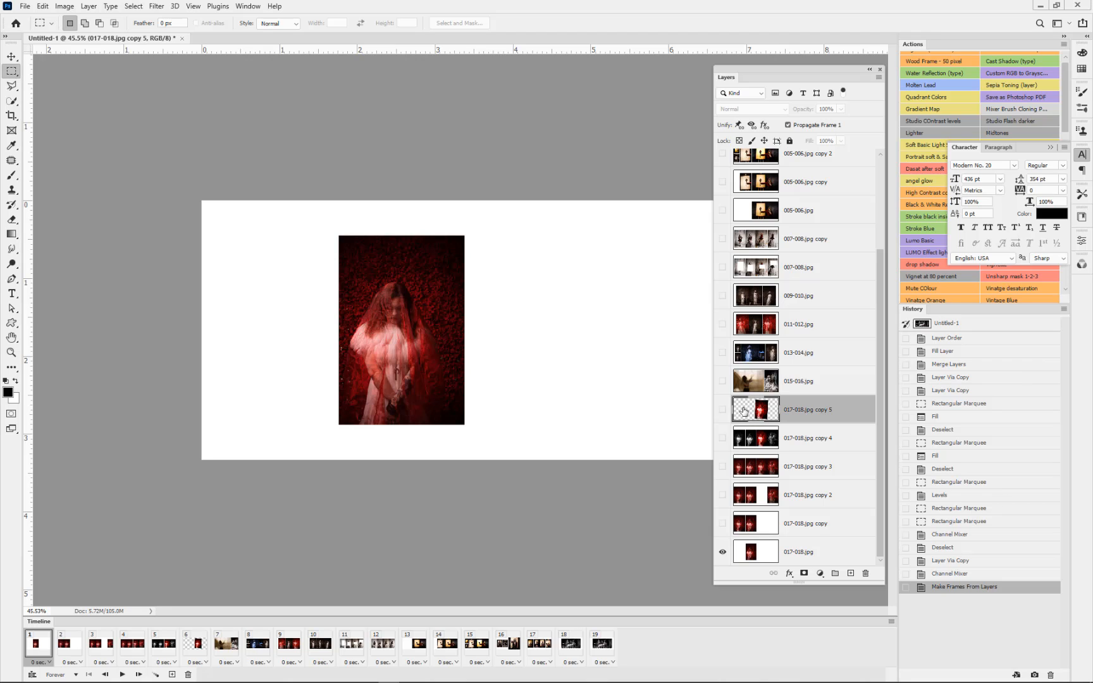
left_click(722, 409)
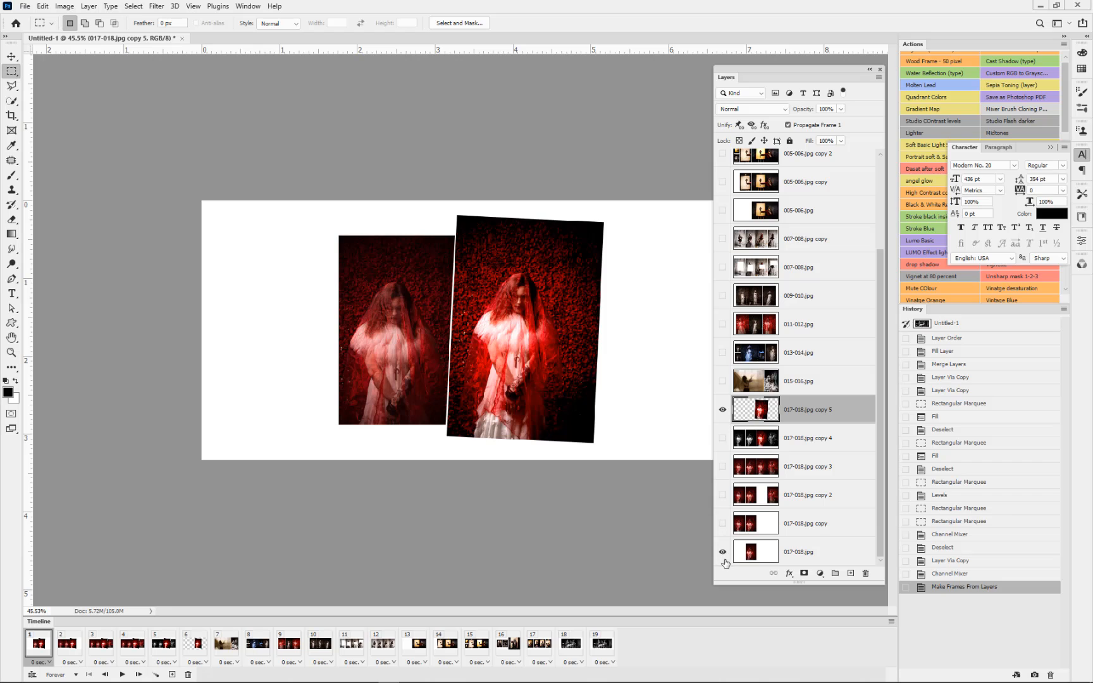
left_click(723, 554)
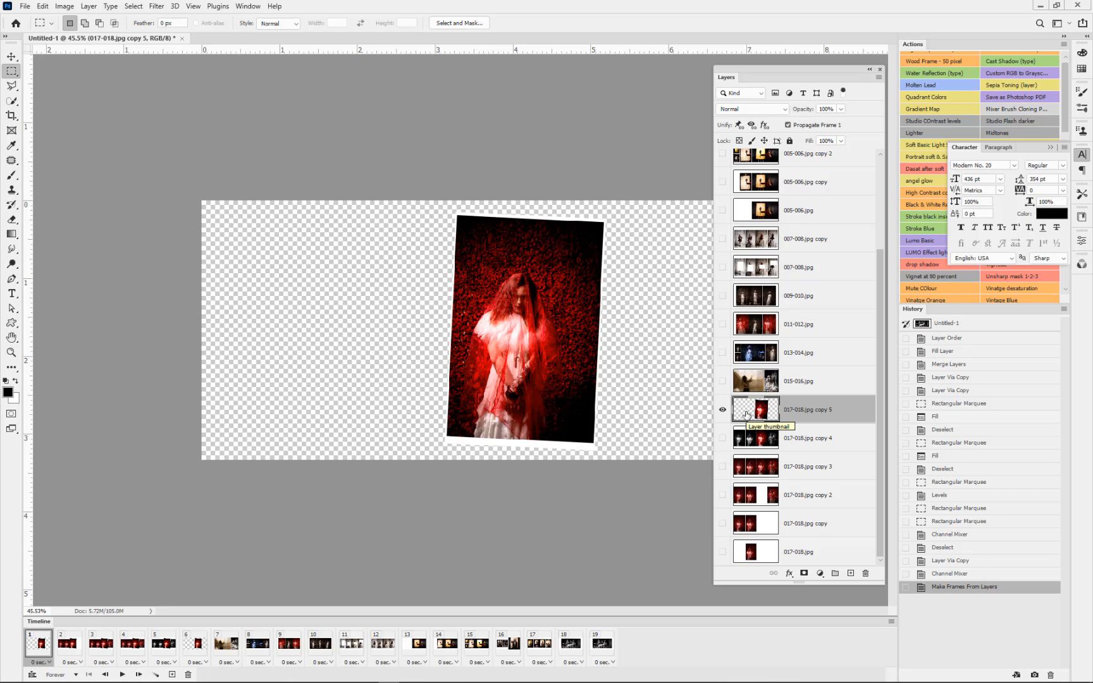
key("ctrl+z")
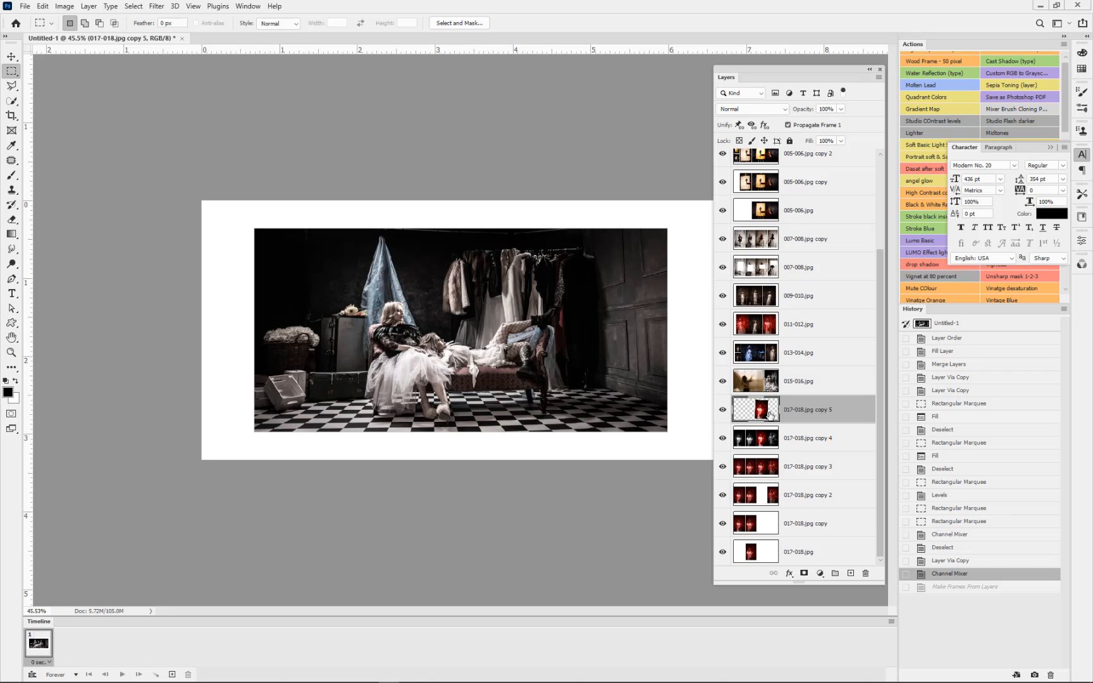
Step: Duplicate the 017-018.jpg copy 2 layer and move the duplicate directly below 017-018.jpg copy 5
left_click(802, 496)
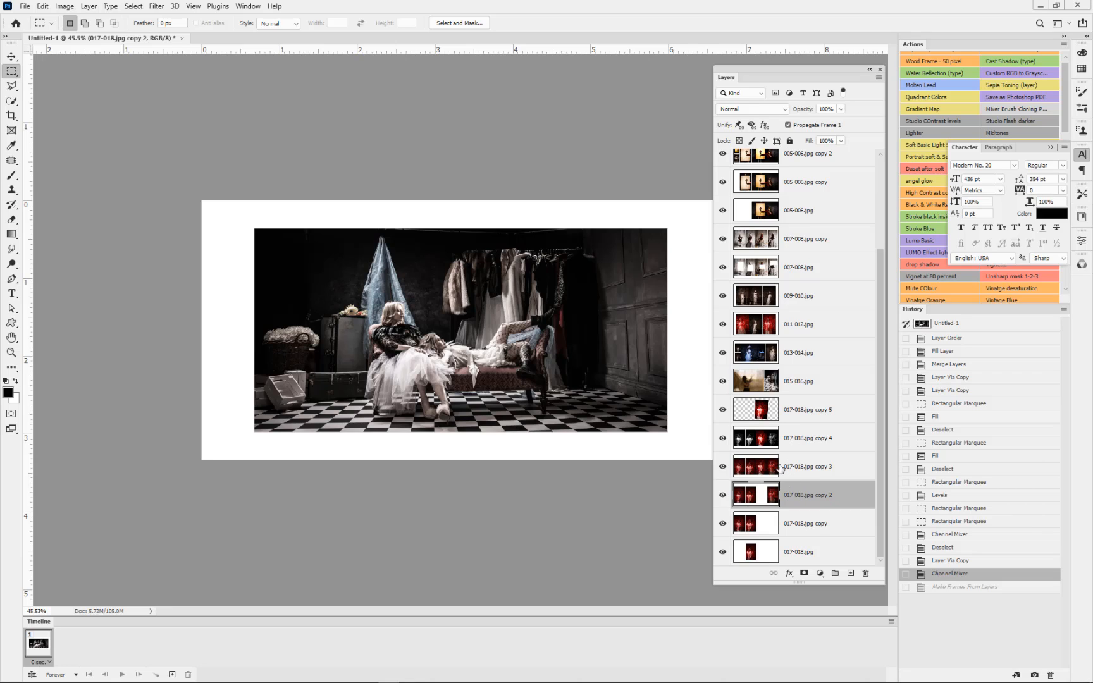
key("ctrl+j")
left_click_drag(795, 491, 802, 423)
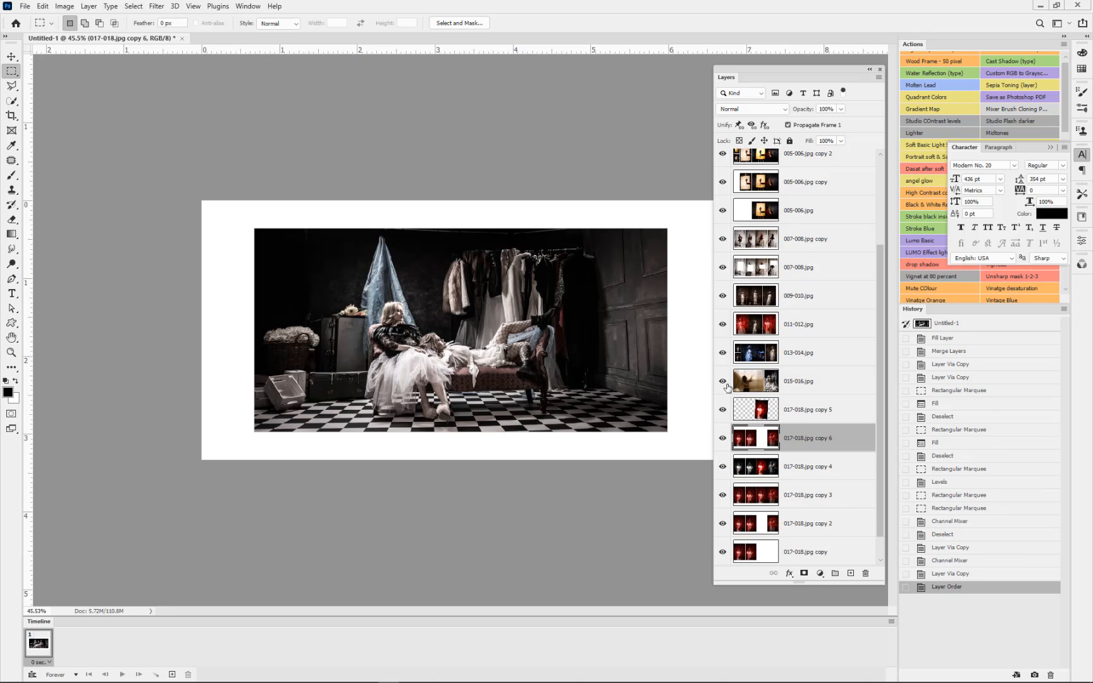
Step: Hide all layers above 017-018.jpg copy 5 and toggle it and 017-018.jpg copy 6 to check the tilted photo over its background
left_click_drag(722, 382, 725, 295)
scroll(728, 173, "up", 2)
left_click_drag(724, 195, 715, 305)
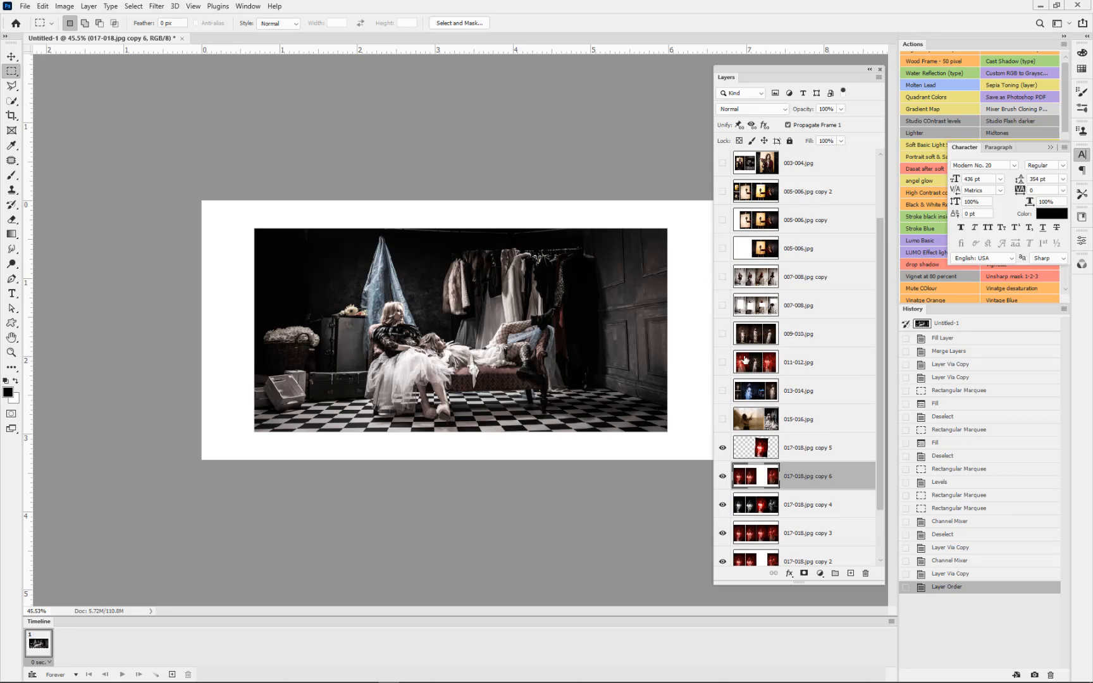
scroll(745, 362, "up", 4)
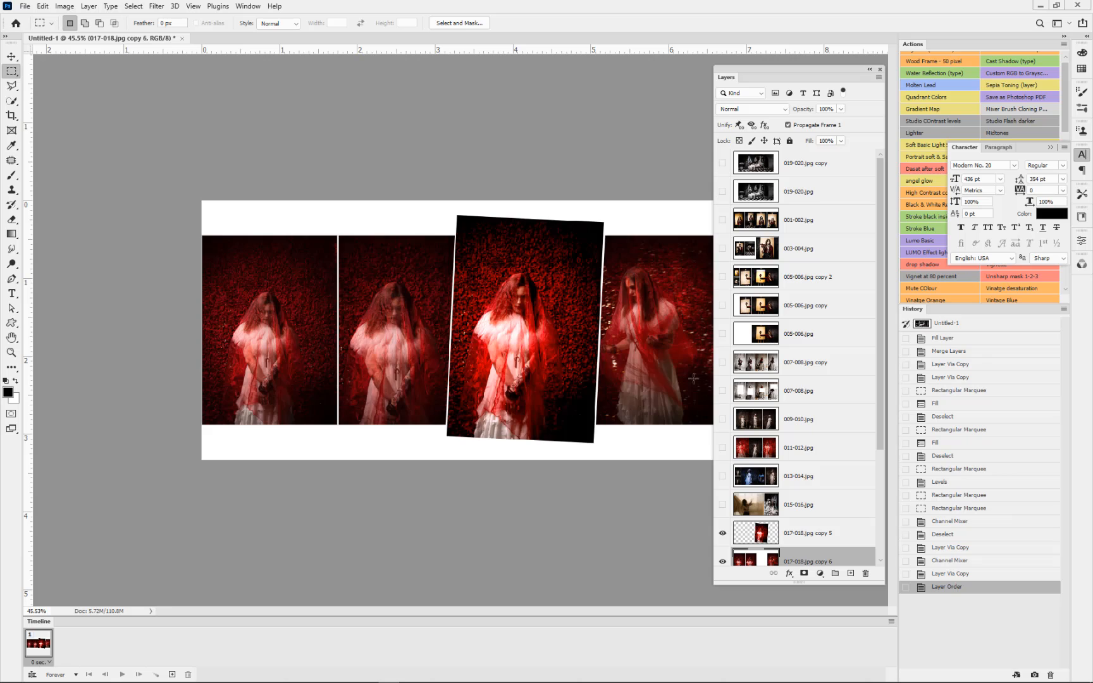
scroll(607, 379, "down", 1)
scroll(772, 531, "down", 3)
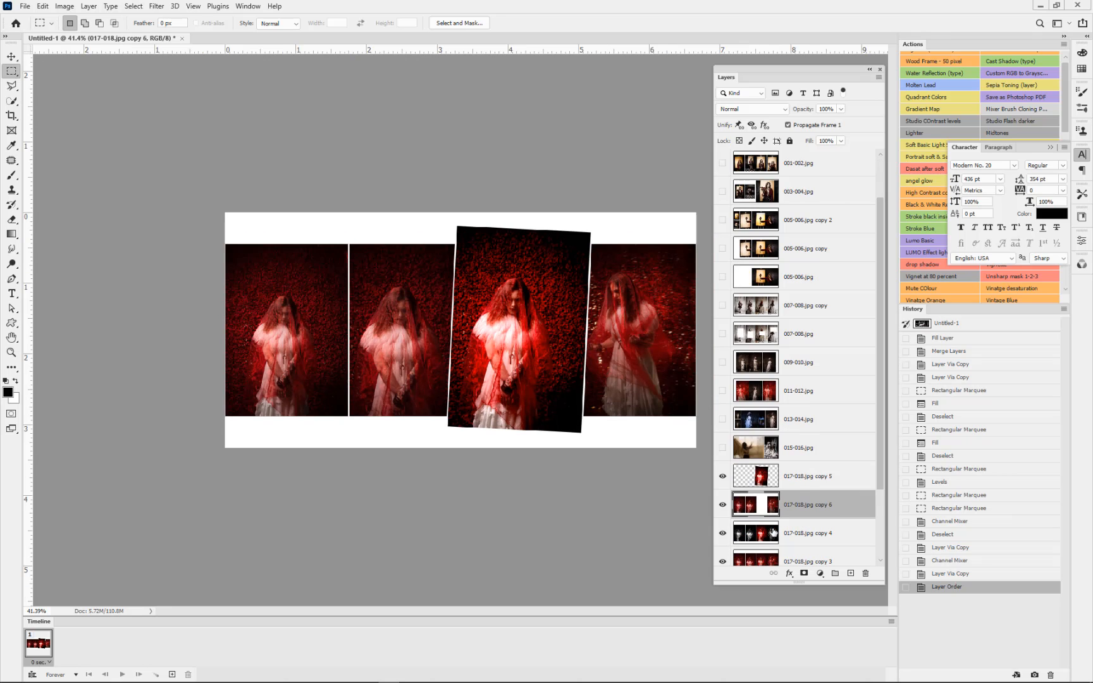
left_click(722, 447)
left_click(722, 475)
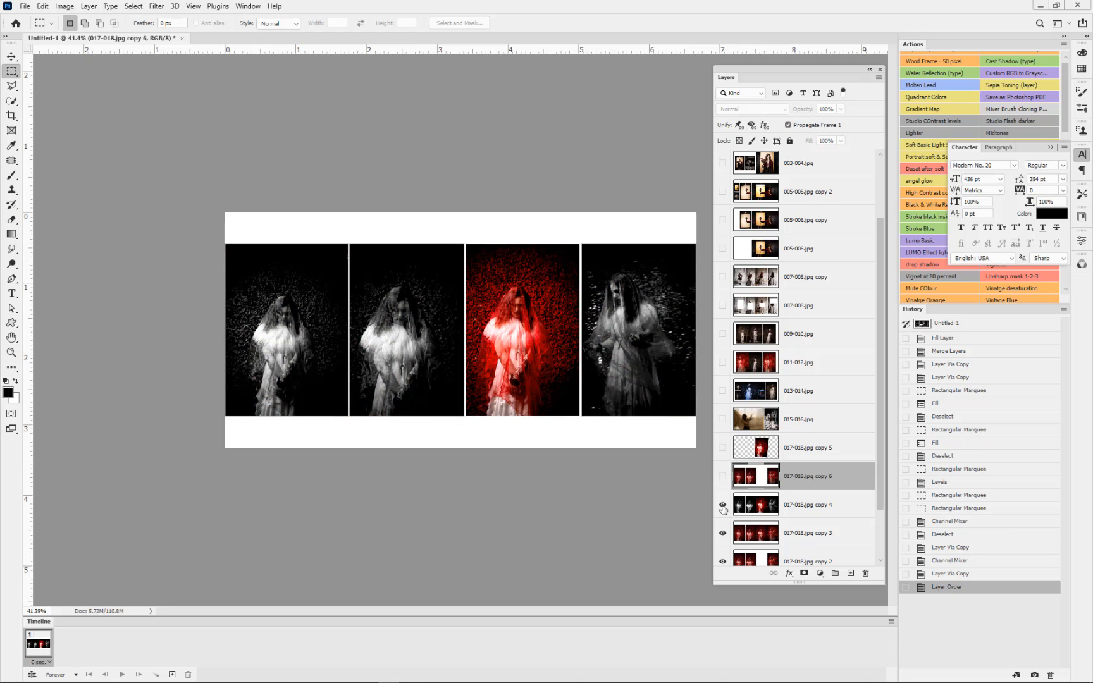
left_click(722, 475)
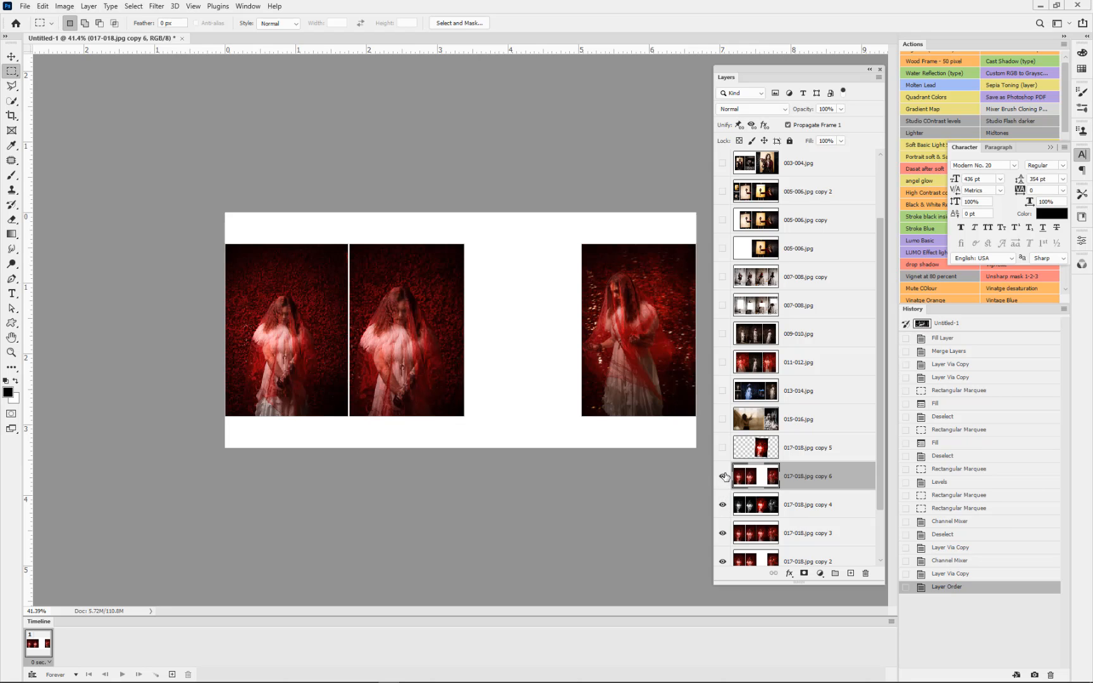
left_click(722, 448)
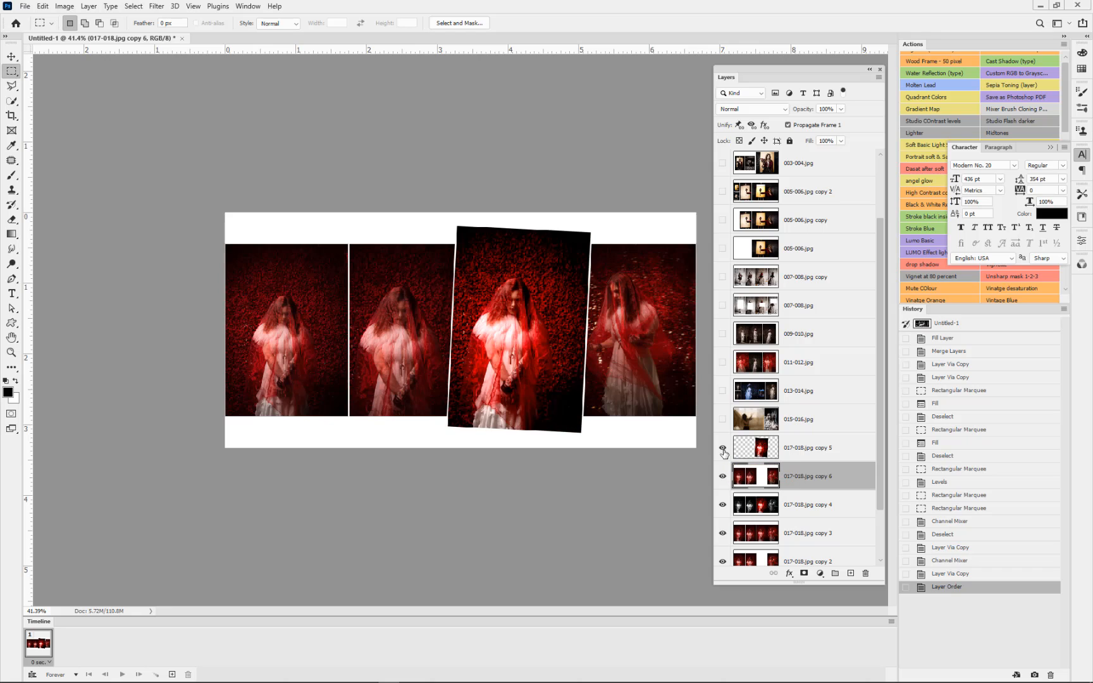
Step: Merge the 017-018.jpg copy 5 and 017-018.jpg copy 6 layers into one
left_click(828, 459)
left_click(823, 474, "shift")
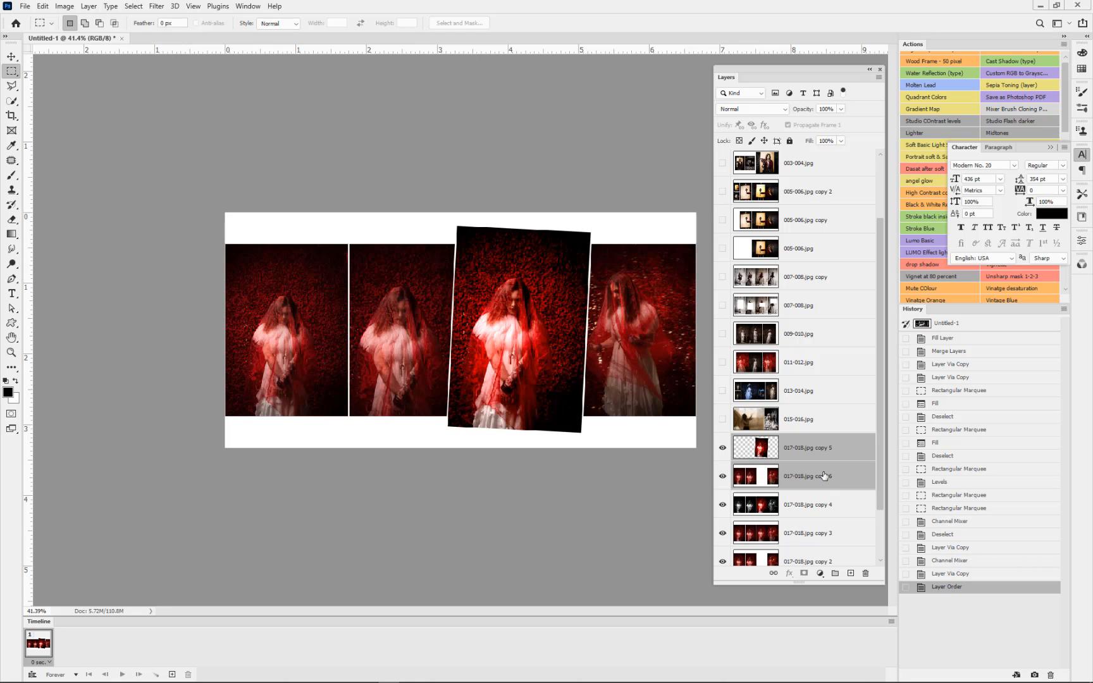
key("ctrl+e")
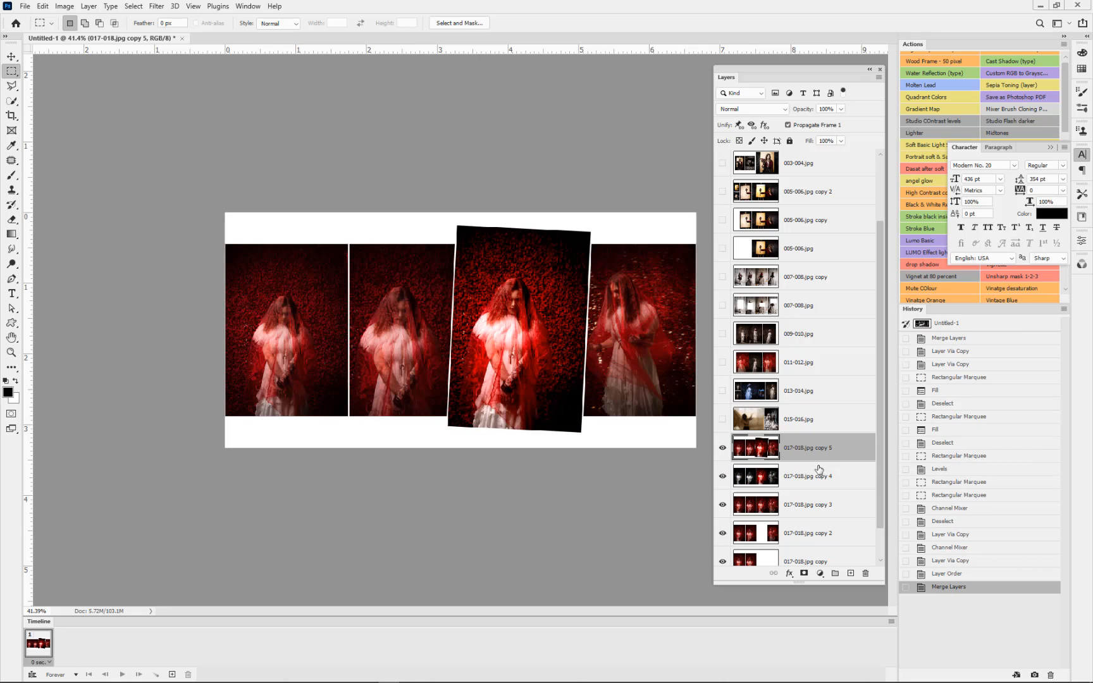
Step: Make every layer above the merged 017-018.jpg copy 5 visible again, up to 019-020.jpg copy
left_click_drag(722, 418, 725, 163)
scroll(727, 285, "up", 3)
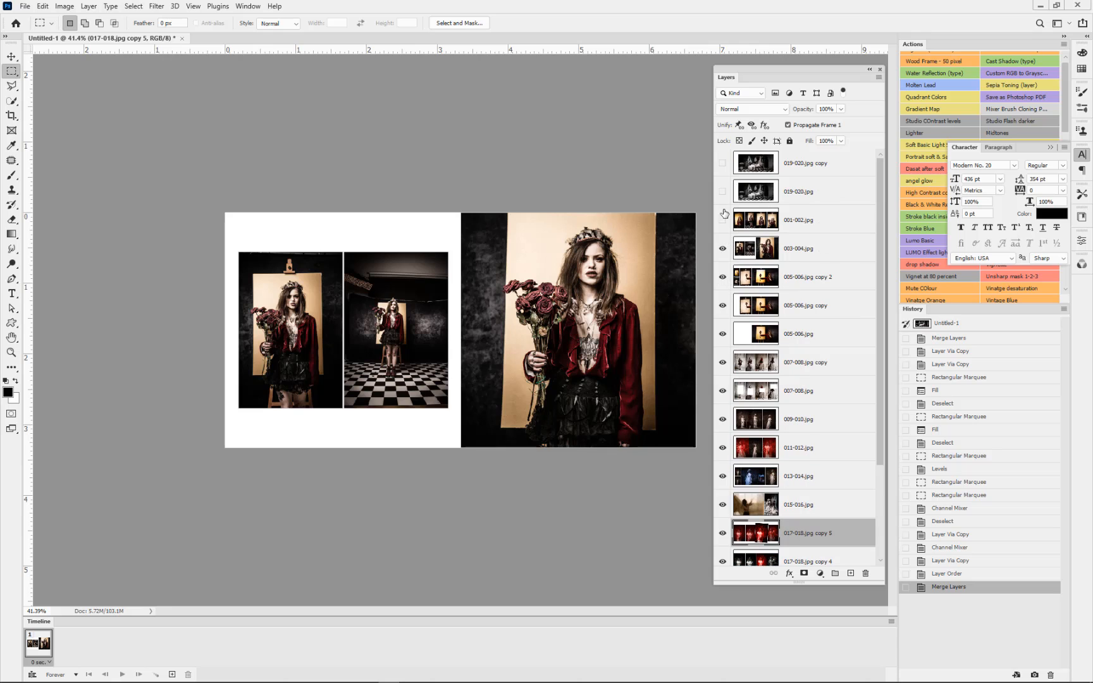
left_click_drag(723, 220, 722, 163)
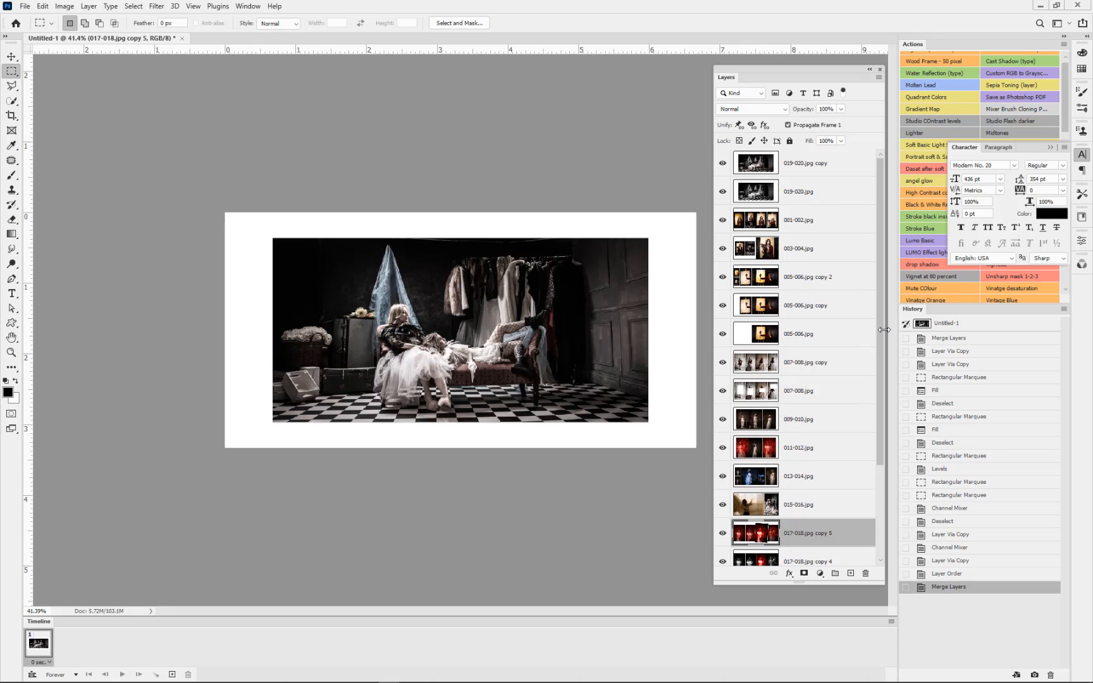
Step: Create the animation frames from all the visible layers
left_click_drag(881, 355, 871, 476)
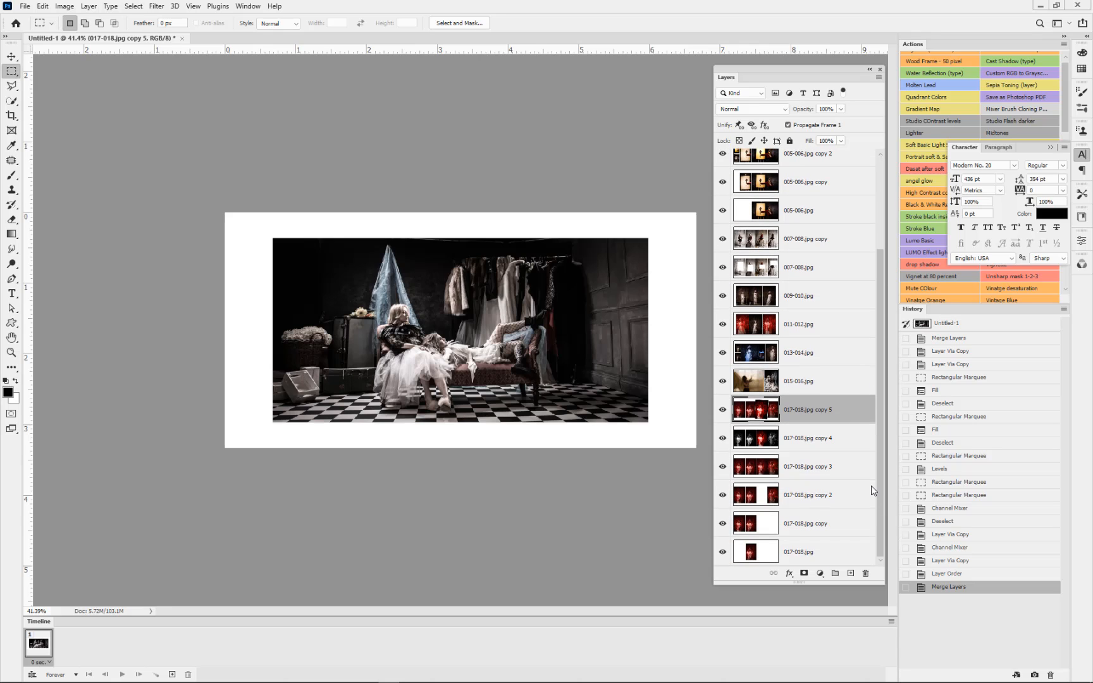
left_click(891, 622)
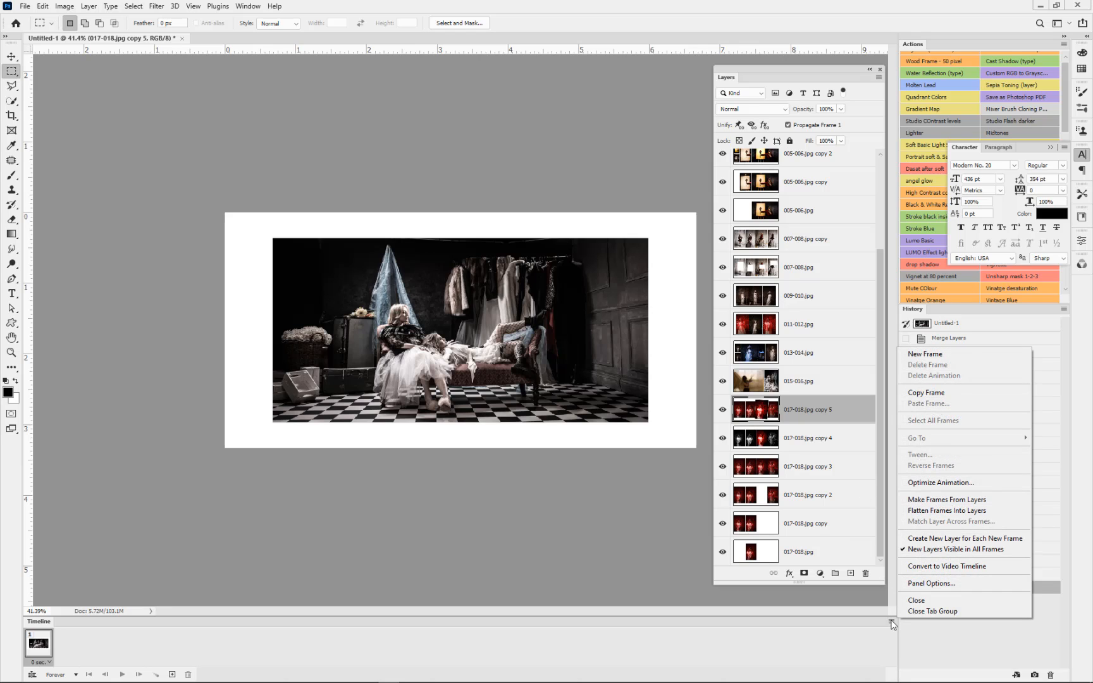
left_click(924, 500)
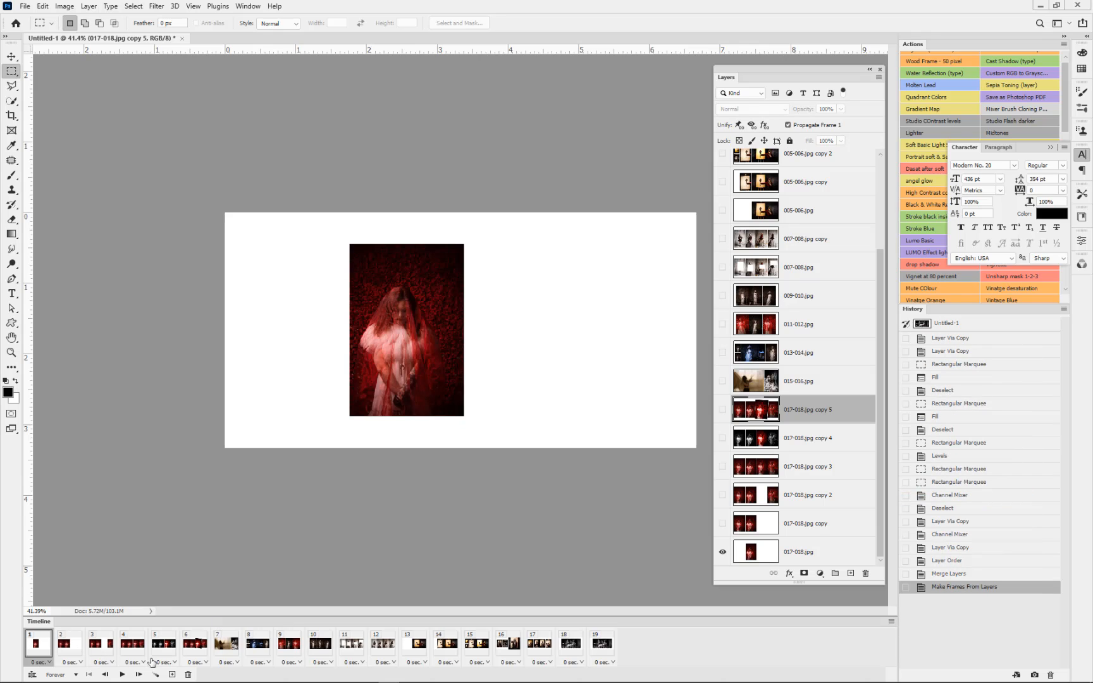
Step: Select all the frames, 1 to 19, and set their delay to 0.2 seconds
left_click(599, 642, "shift")
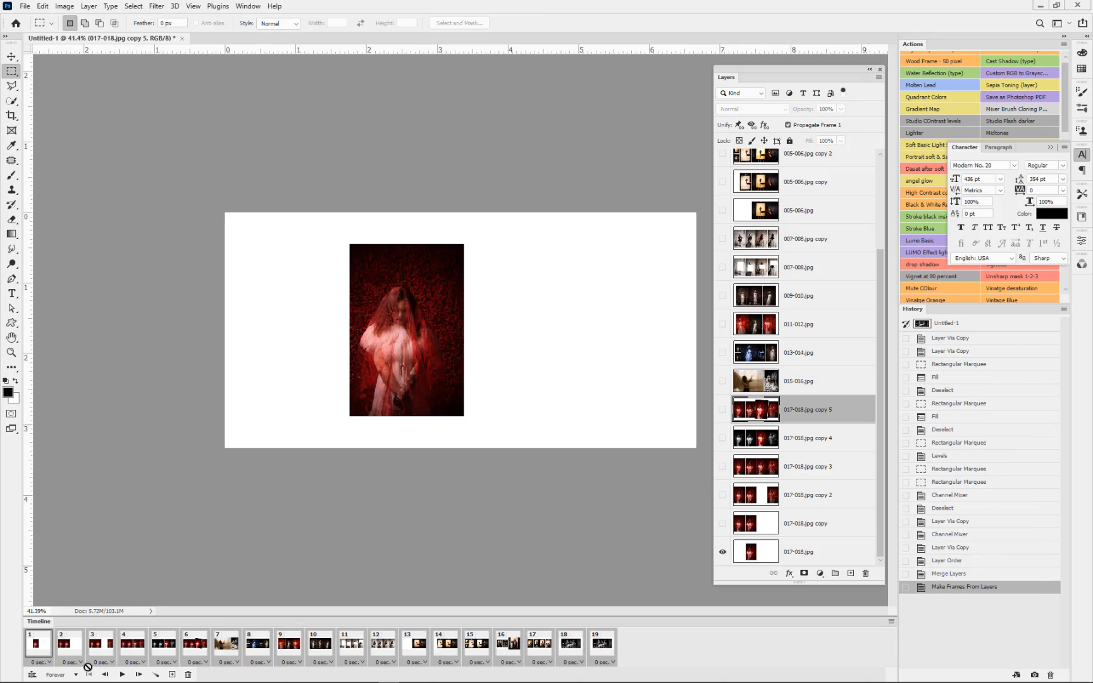
left_click(46, 662)
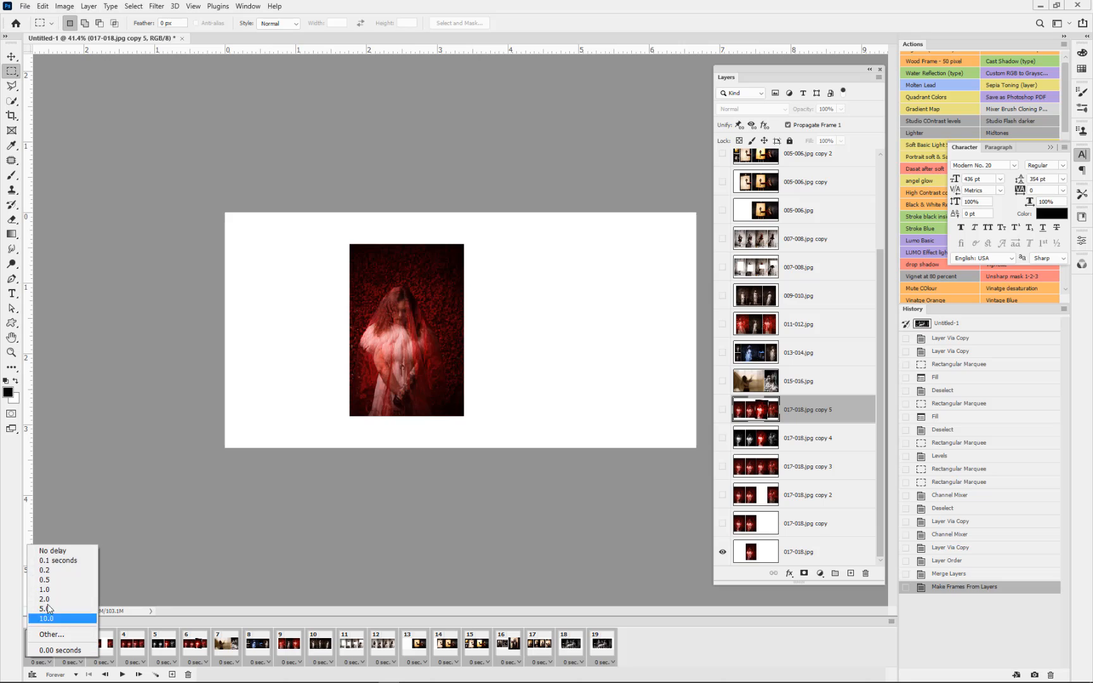
left_click(55, 571)
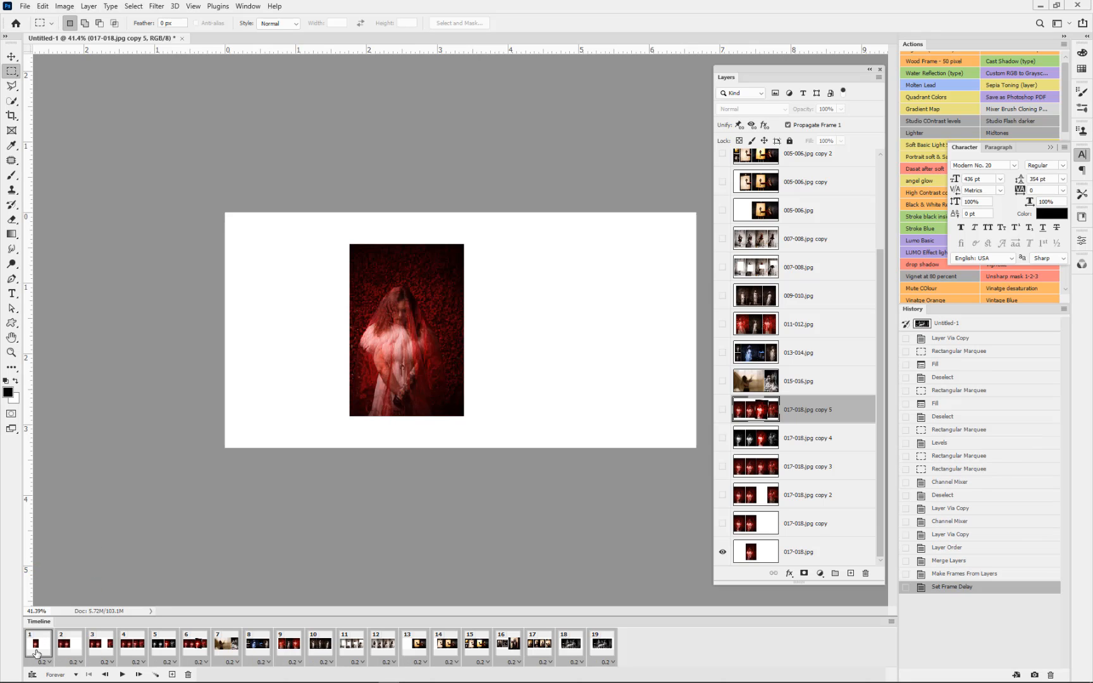
Step: Set the delay of all selected frames to 0.5 seconds and play the animation
left_click(46, 662)
left_click(50, 582)
left_click(122, 674)
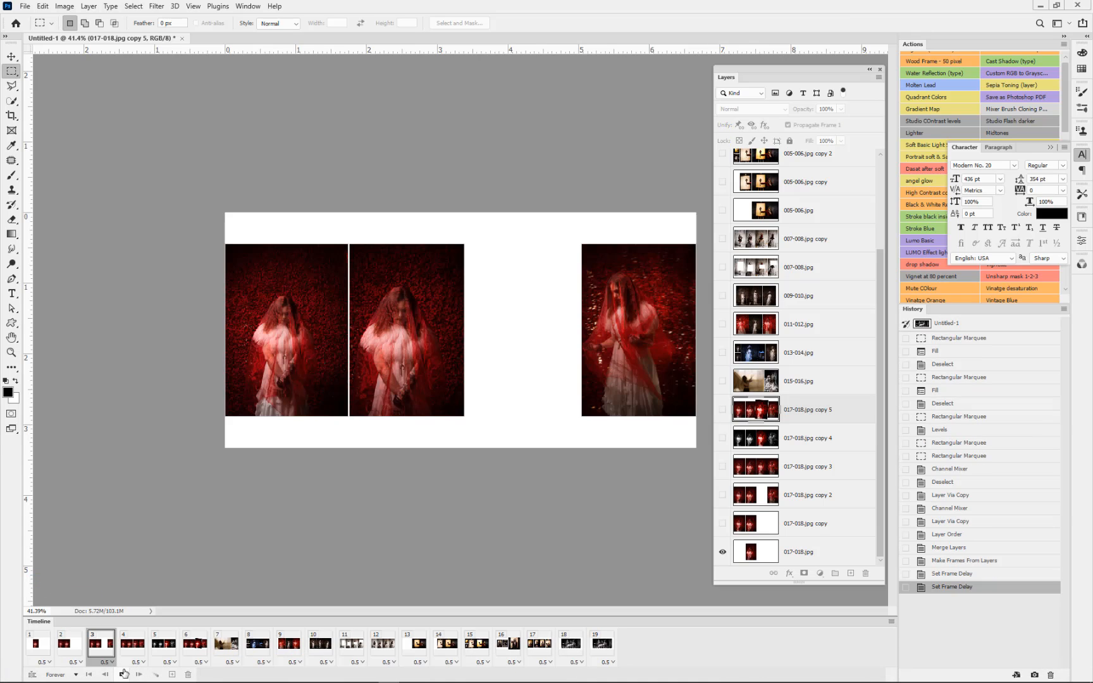